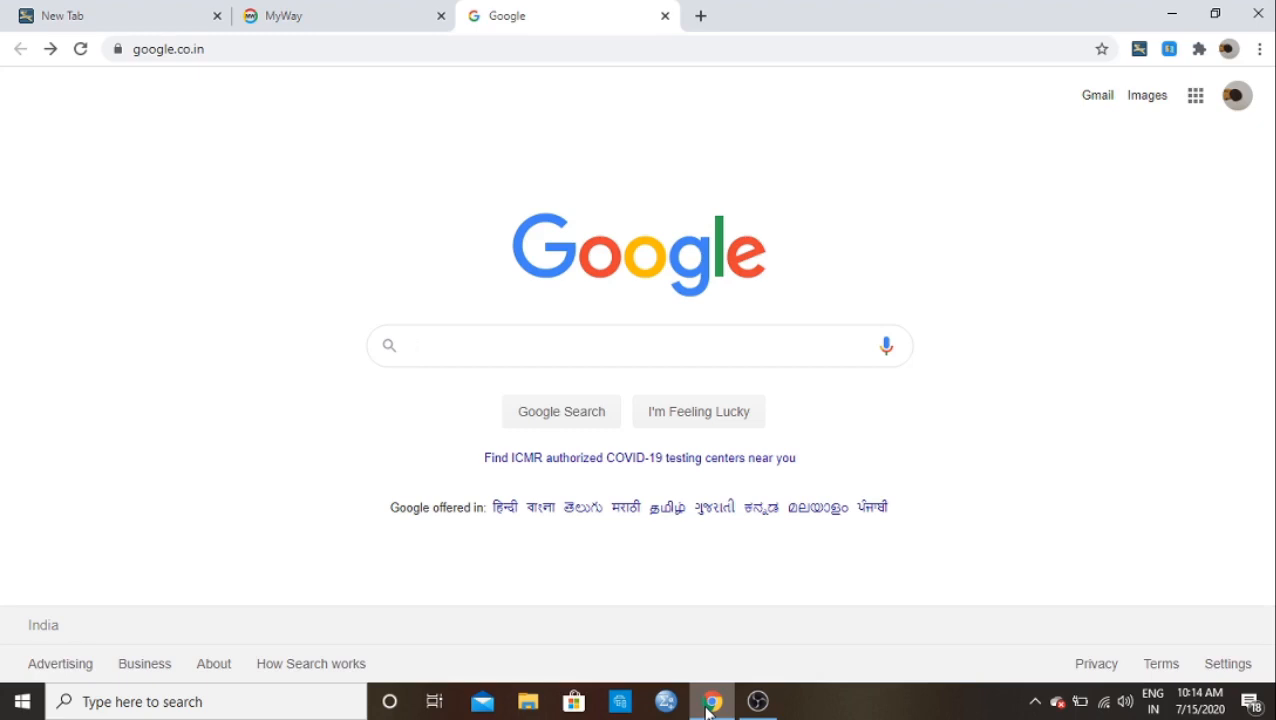
Step: Search Google for 'microsoft forms' using the saved history suggestion
left_click(436, 350)
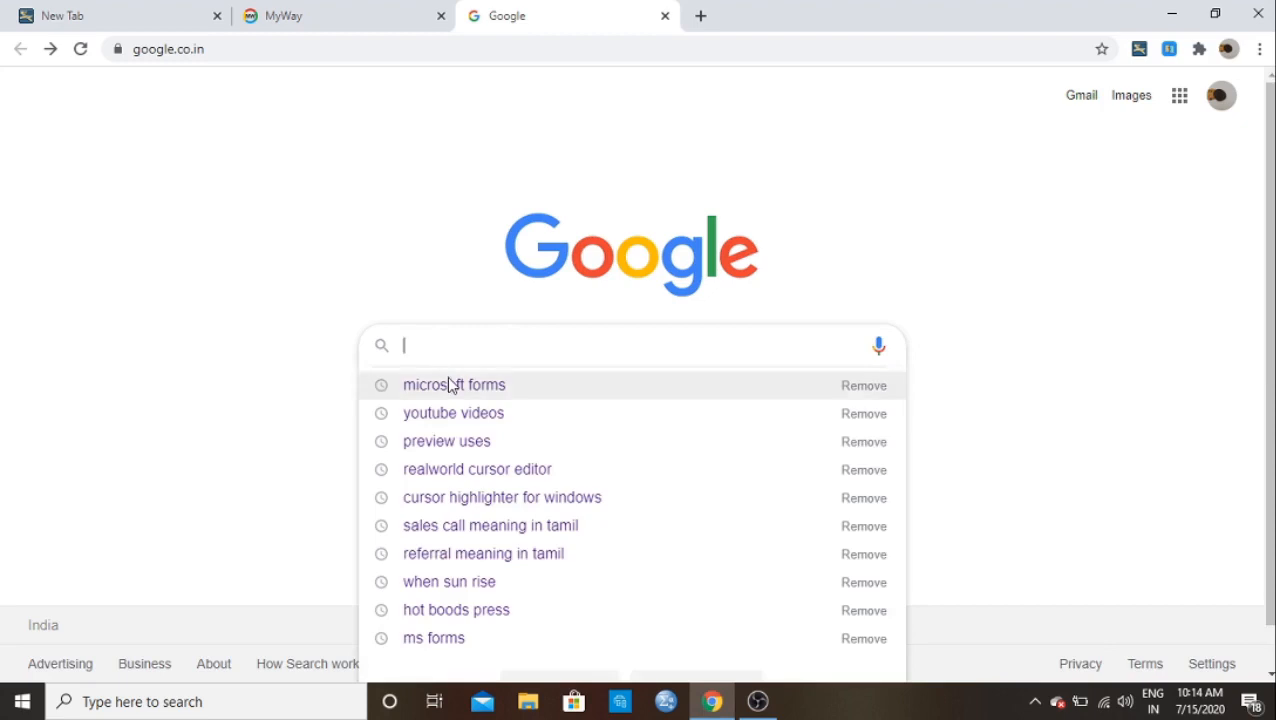
left_click(450, 384)
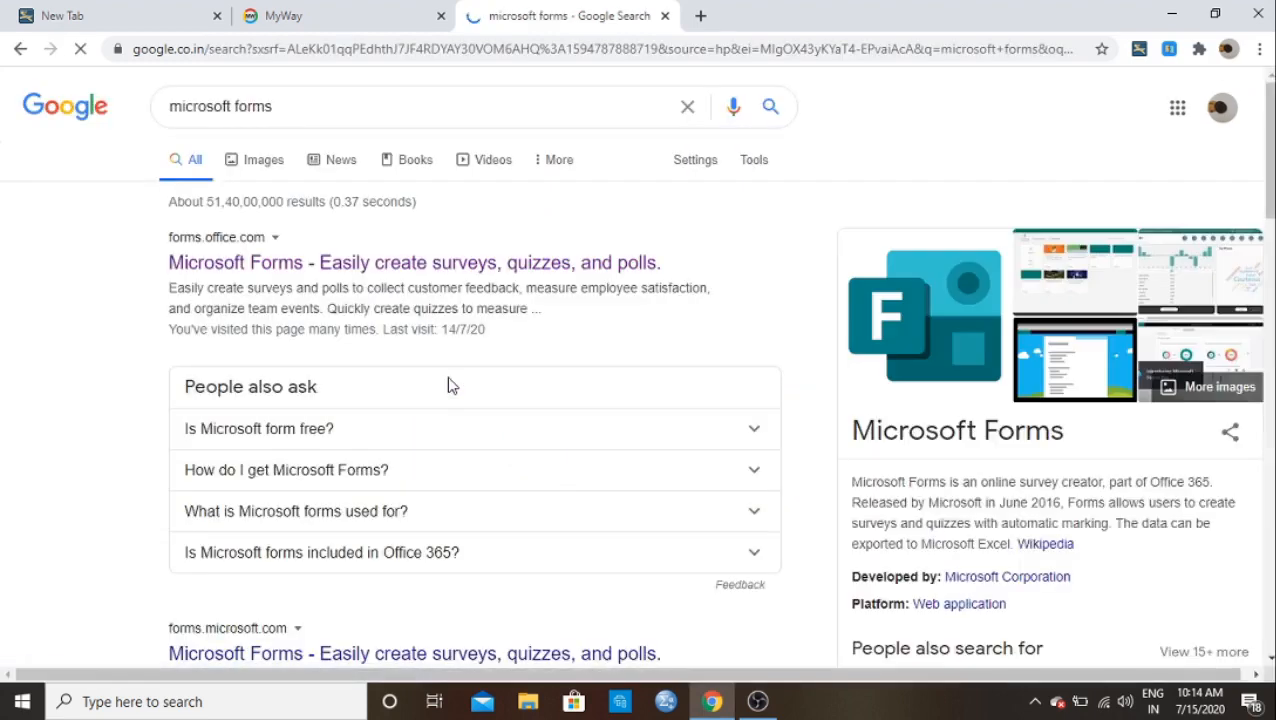
Step: Open the Microsoft Forms website from the results and choose Get started to reach sign-in
left_click(386, 266)
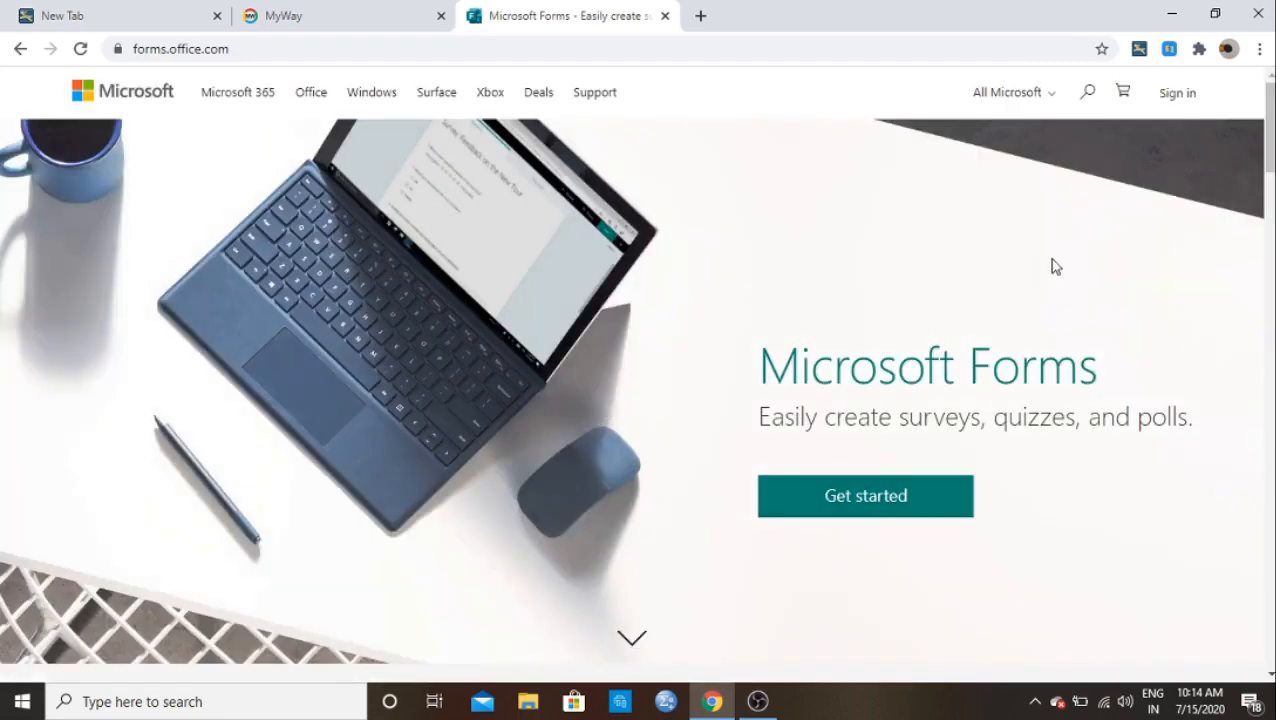
mouse_move(1268, 143)
left_mouse_down()
mouse_move(1265, 492)
mouse_move(1267, 150)
left_mouse_up()
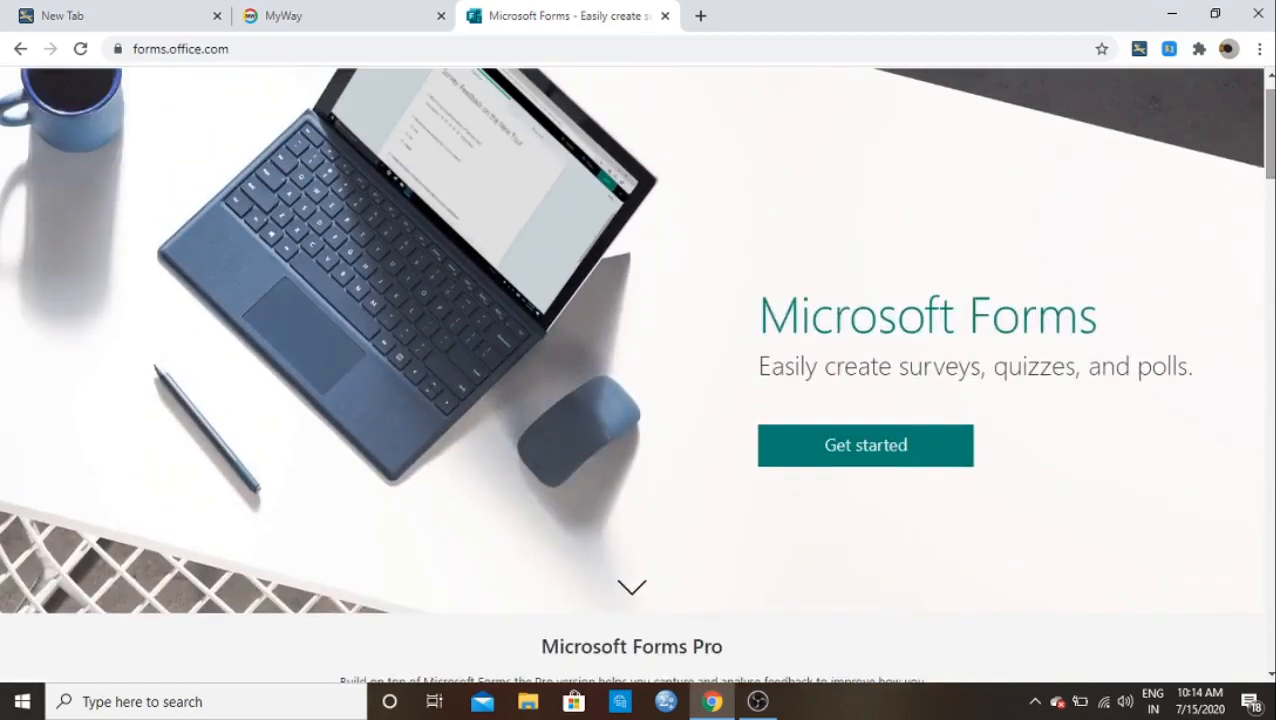
left_click(914, 447)
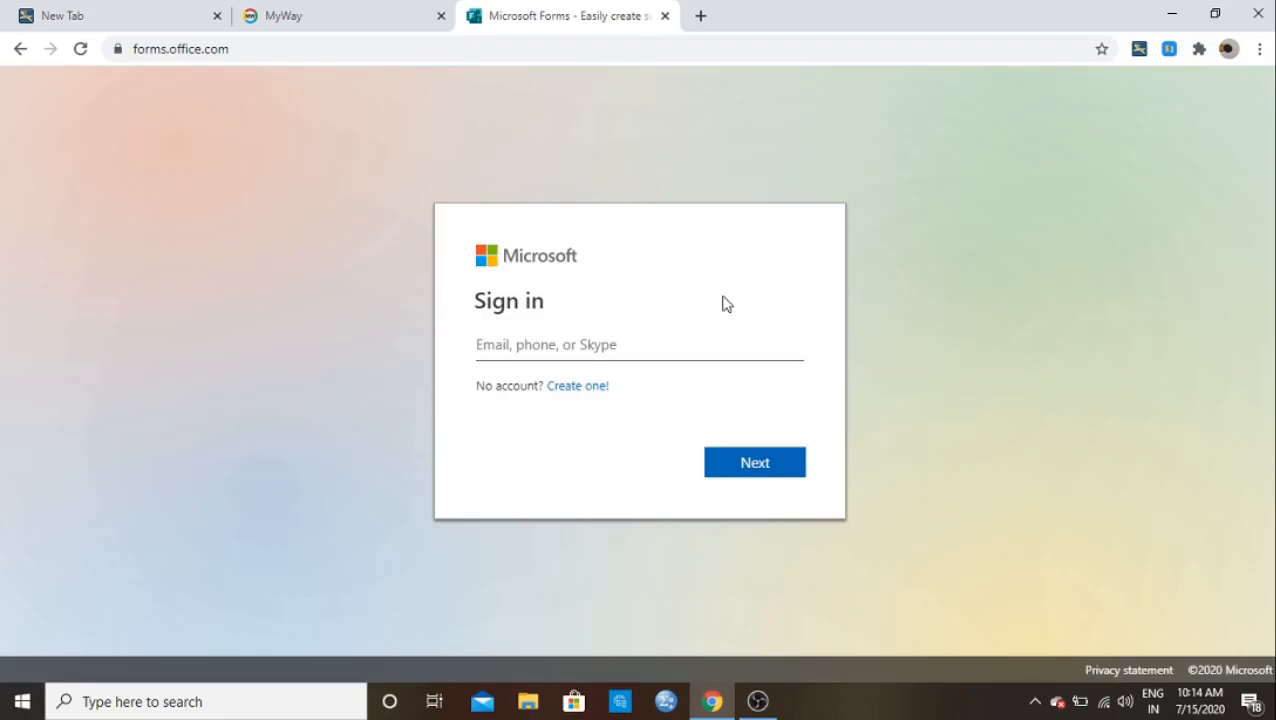
Step: Sign in to Microsoft Forms with the account e-mail and password
left_click(506, 345)
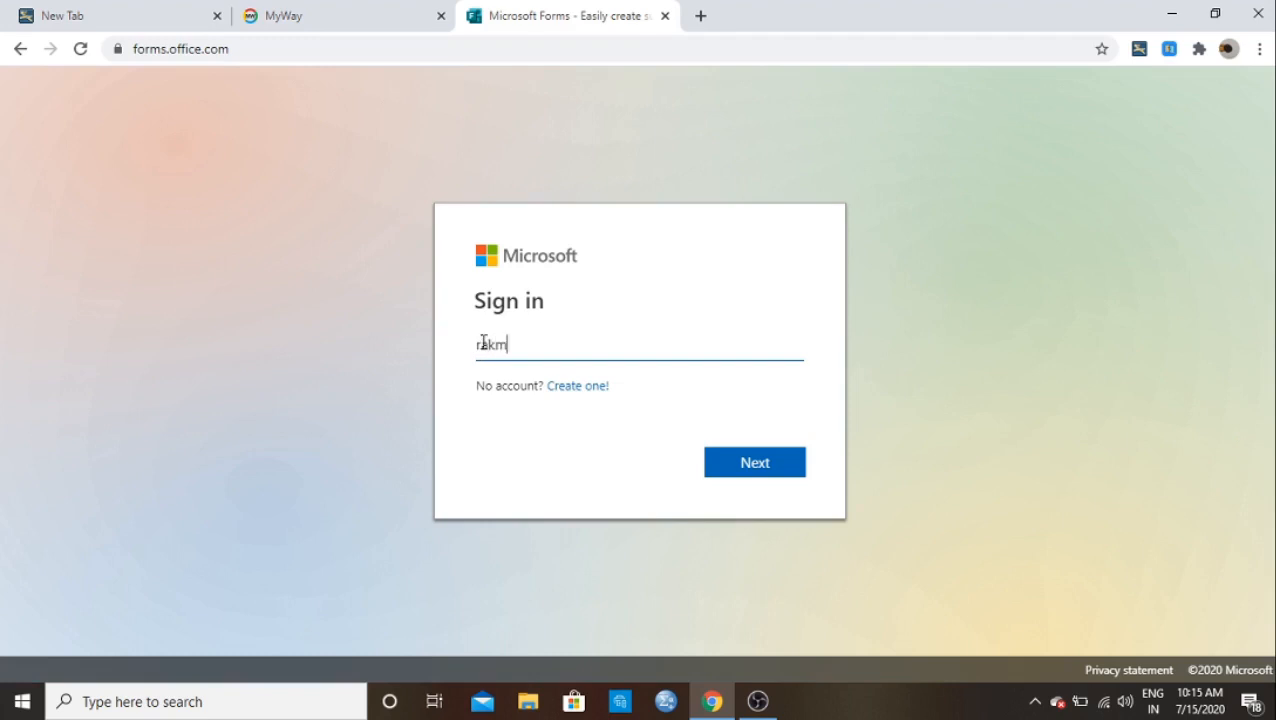
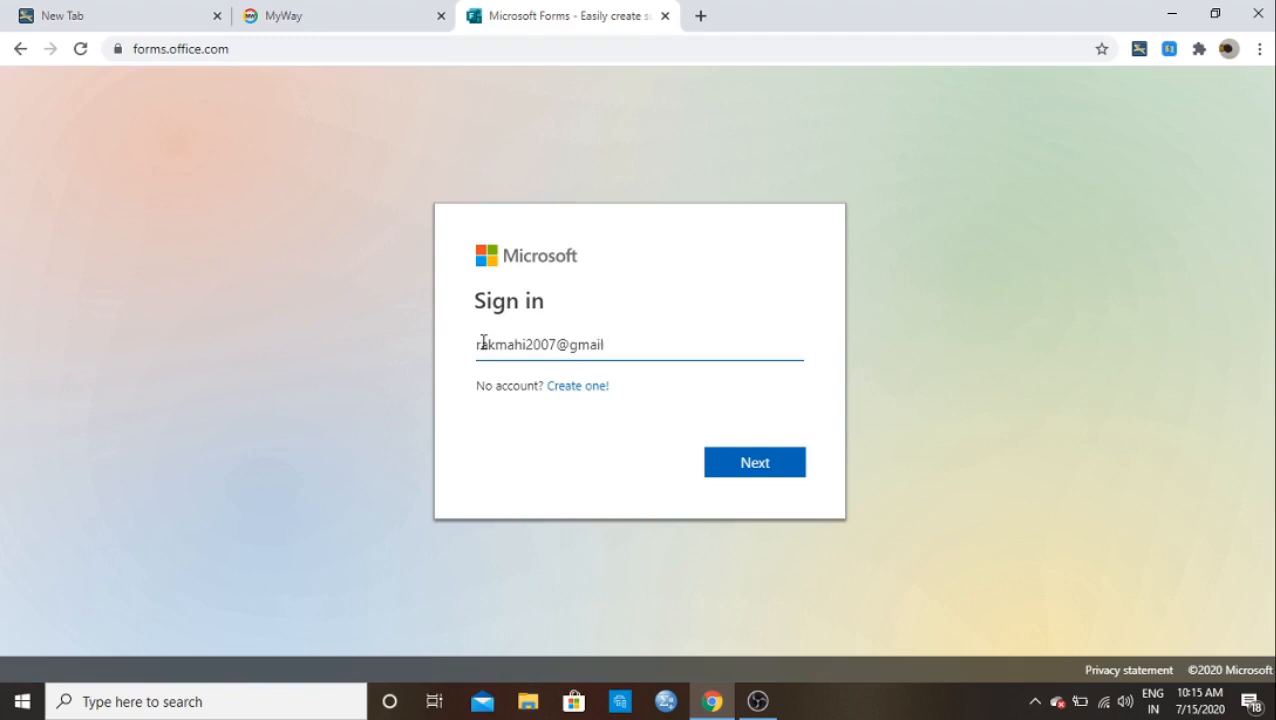
left_click(716, 474)
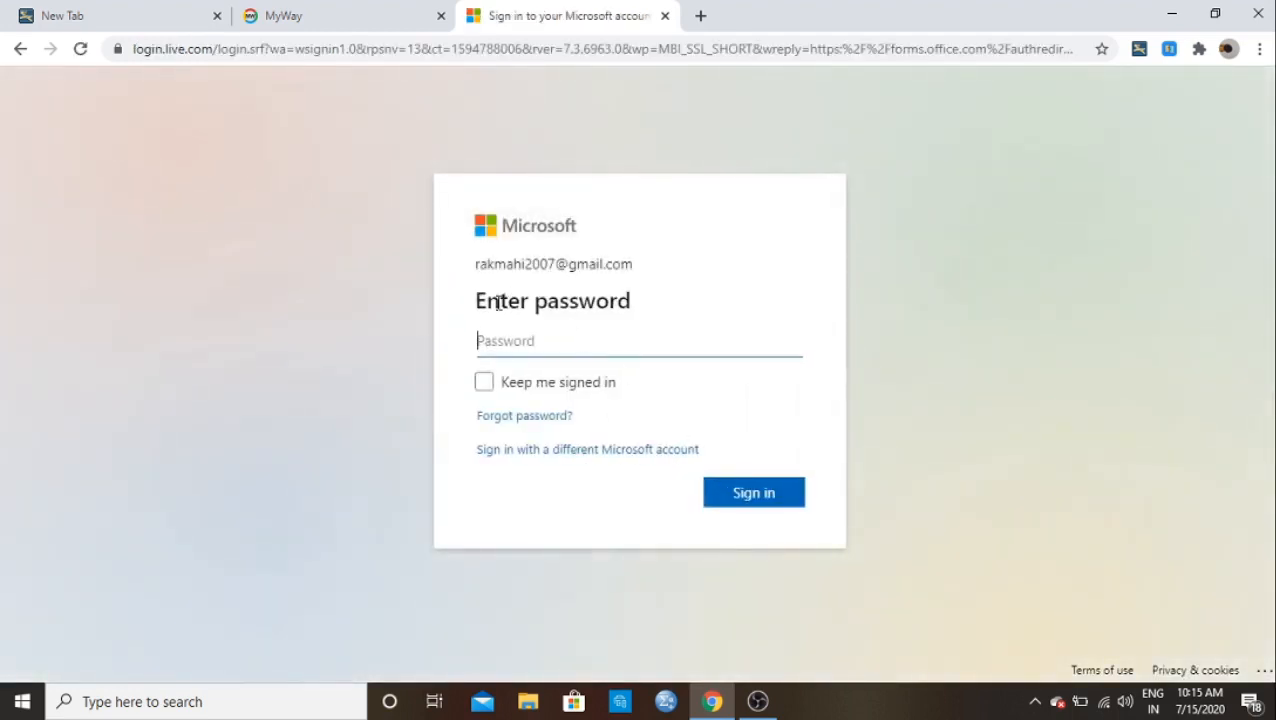
type("••••••")
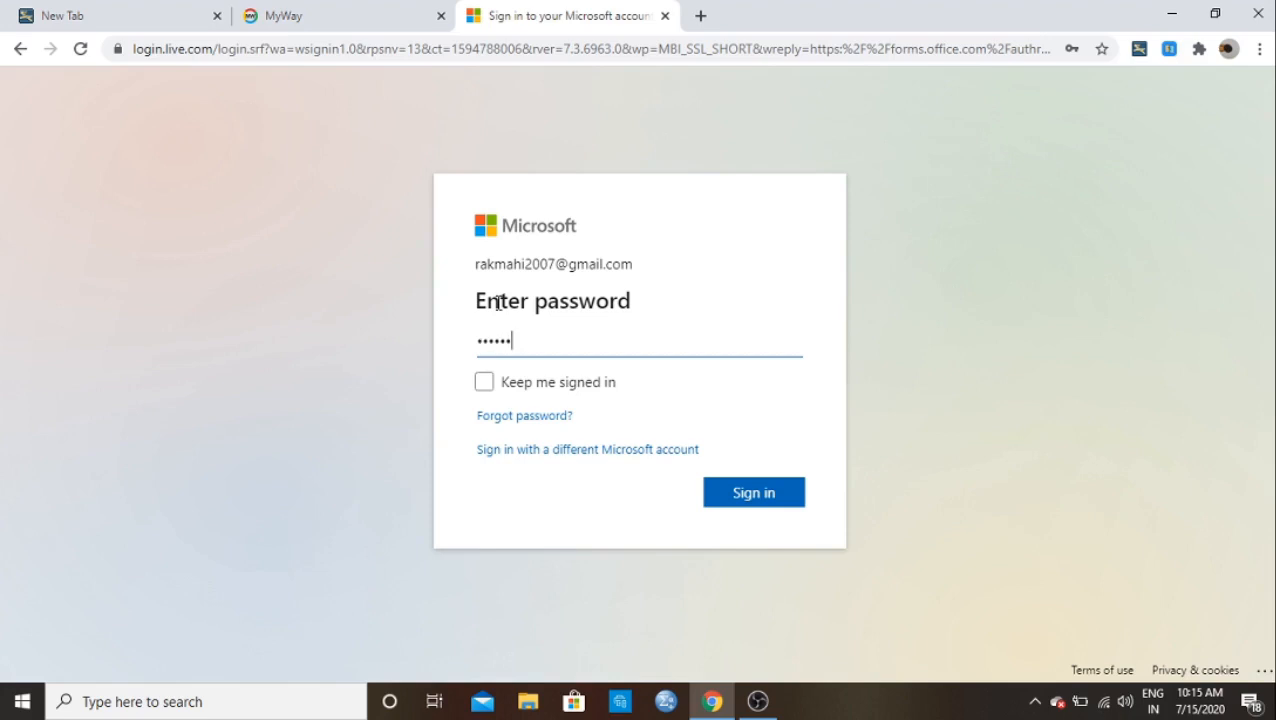
type("•••••")
left_click(741, 505)
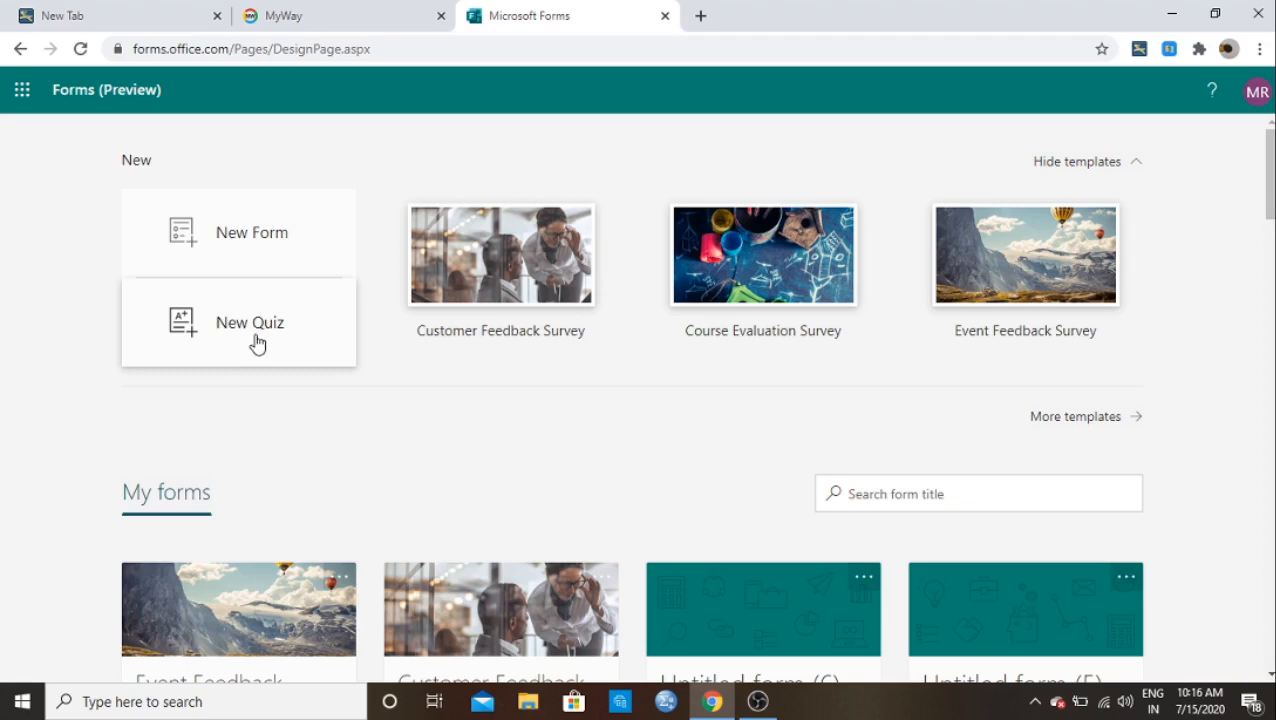
Step: Create a new blank form and rename it from 'Untitled form (7)' to 'Sample form'
left_click(250, 252)
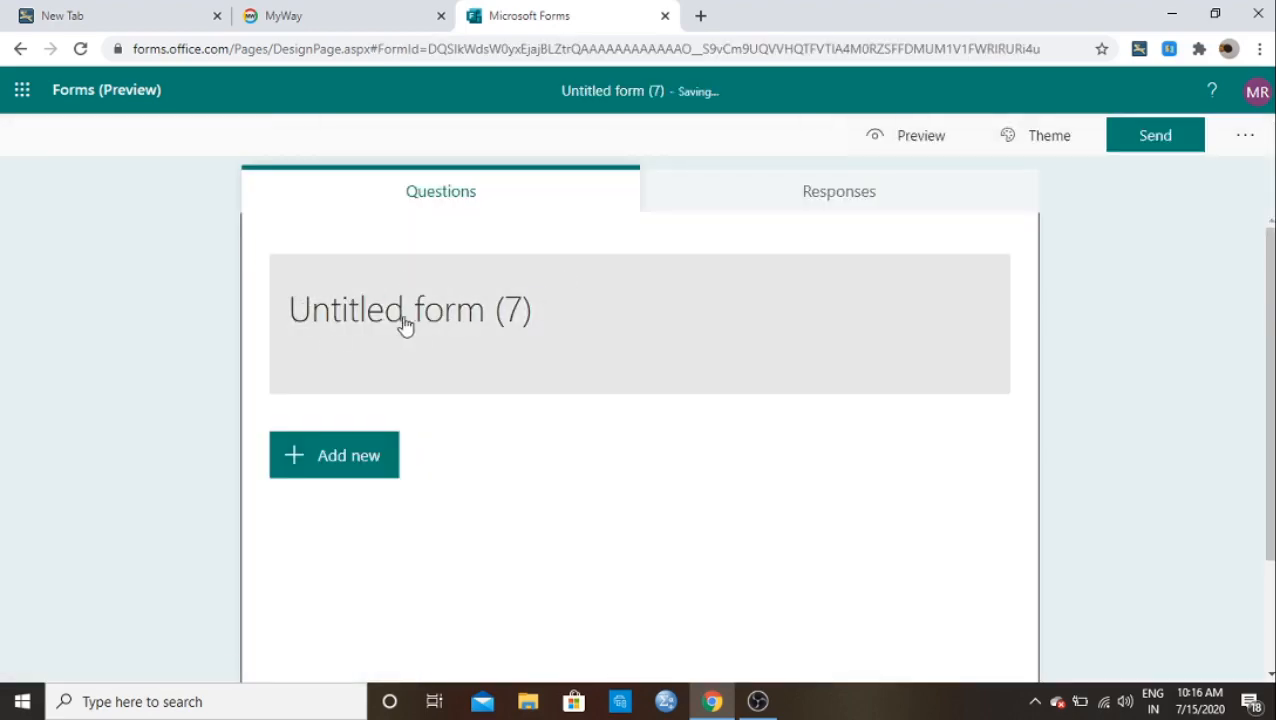
left_click(468, 311)
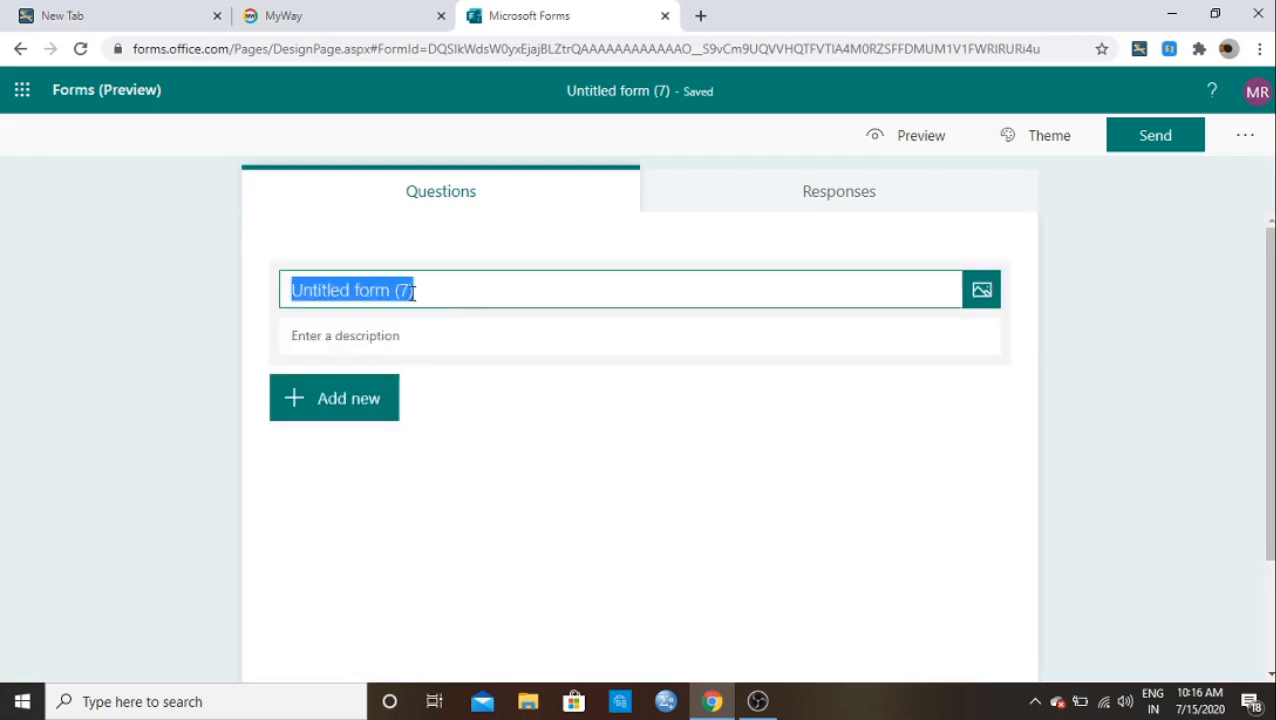
key("BackSpace")
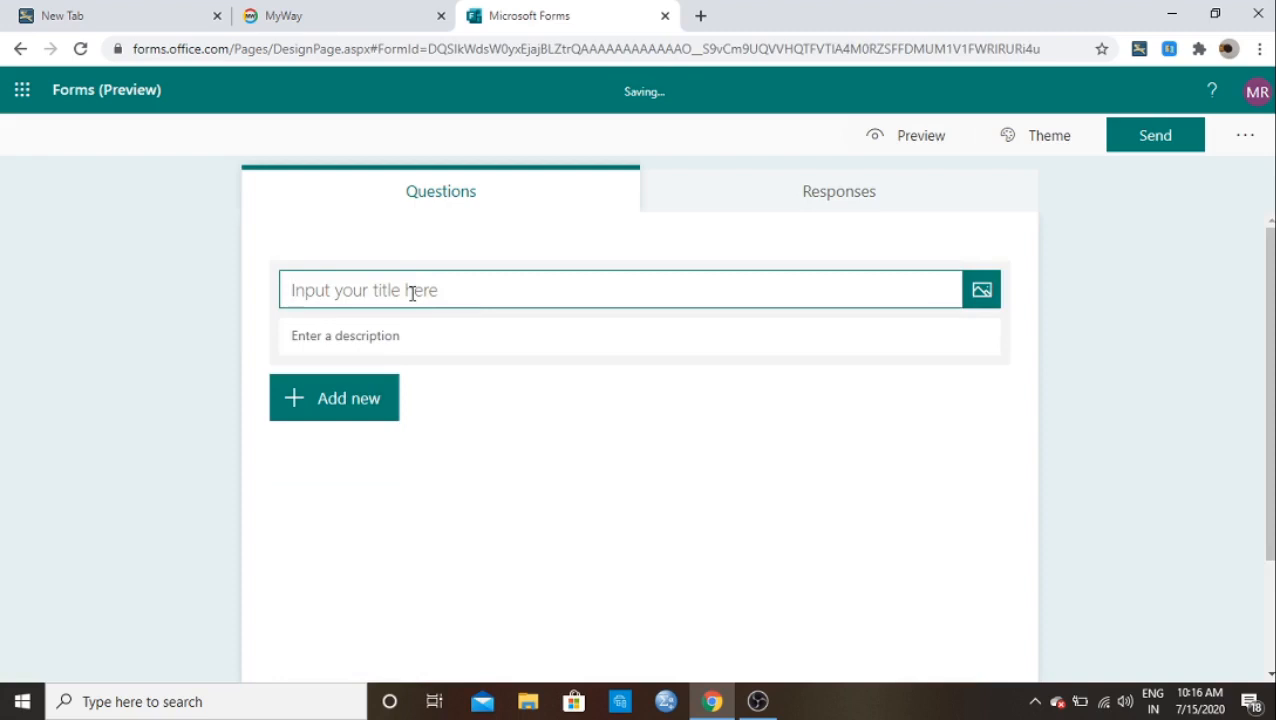
type("Sample ")
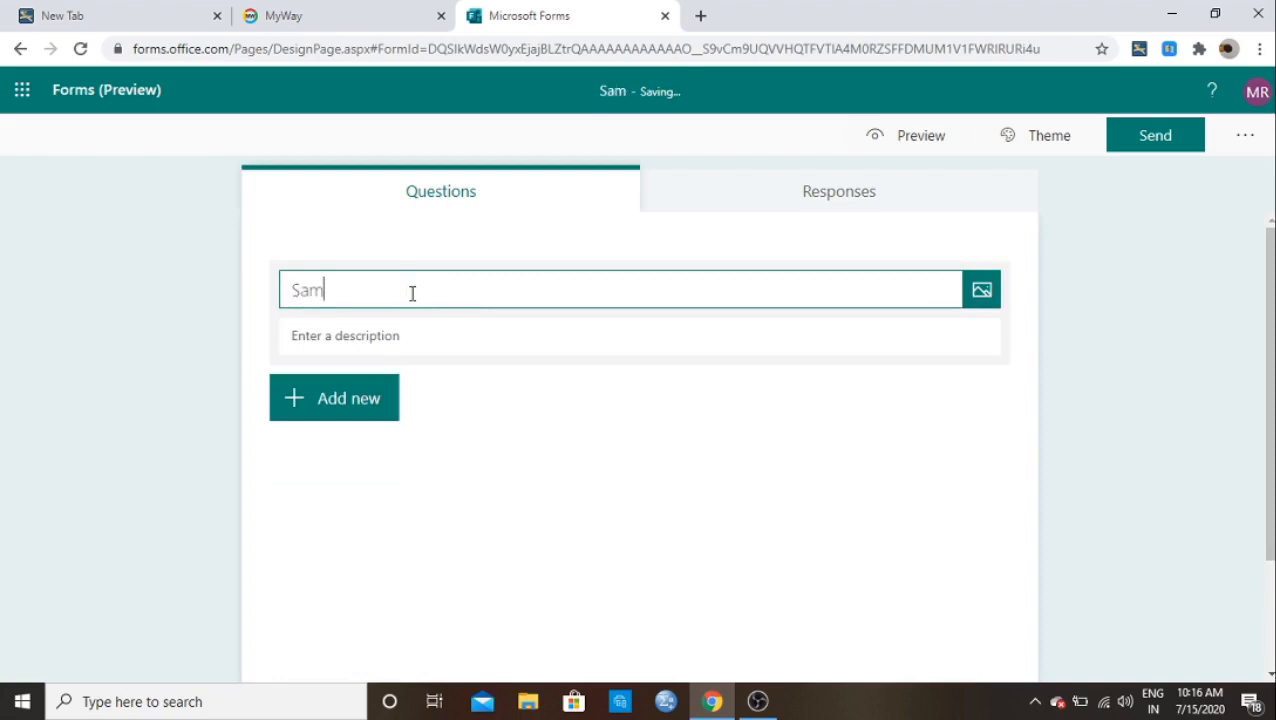
type("form")
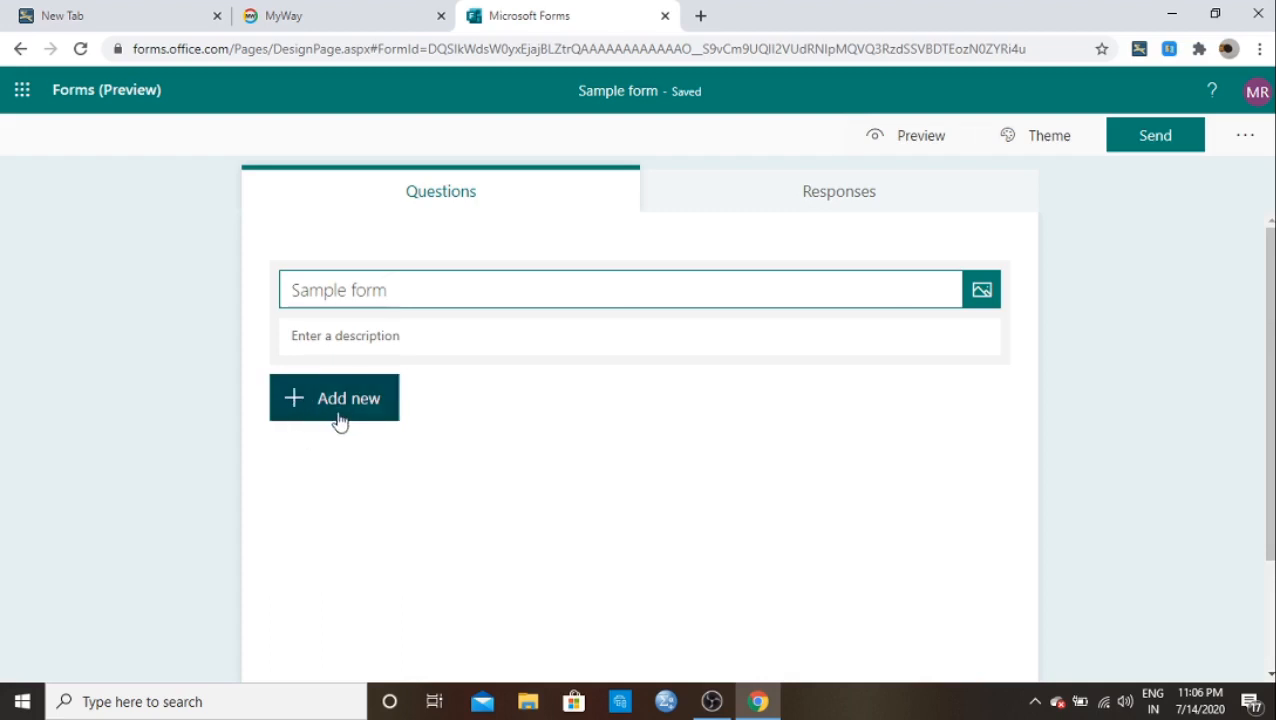
left_click(336, 408)
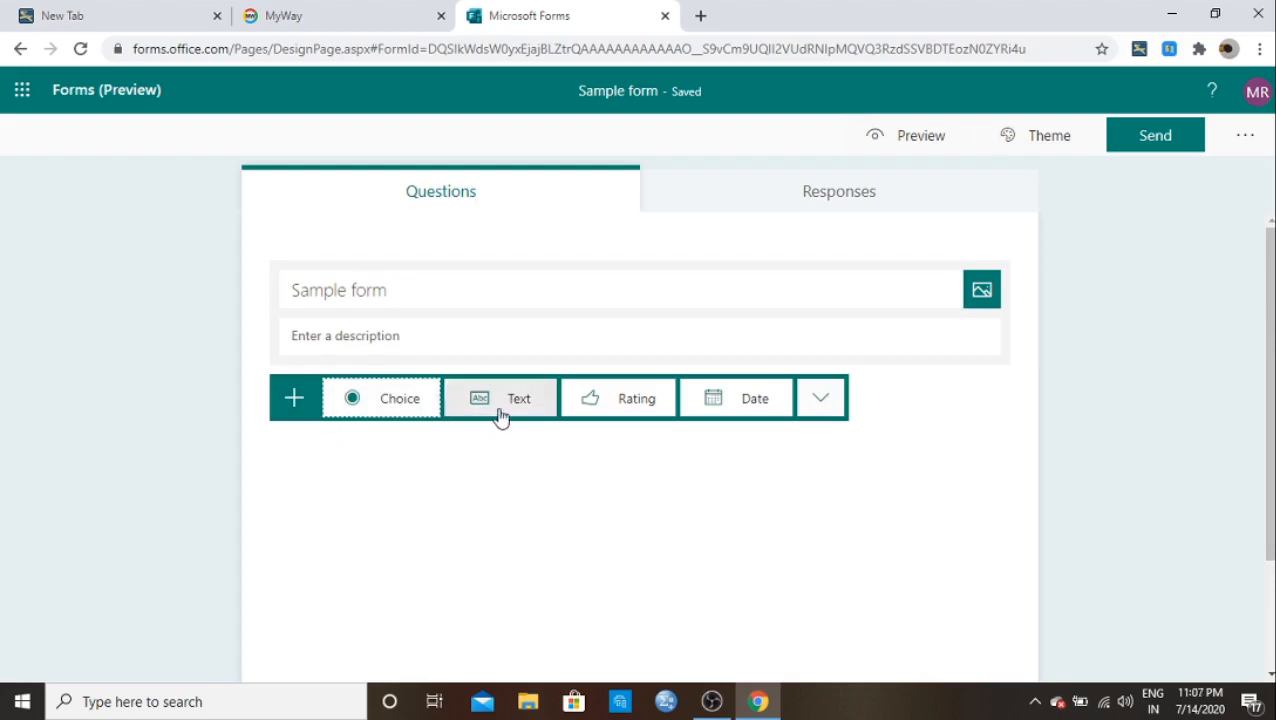
Step: Add a multiple-choice question 1 with the pasted text about free ICT tools
left_click(812, 412)
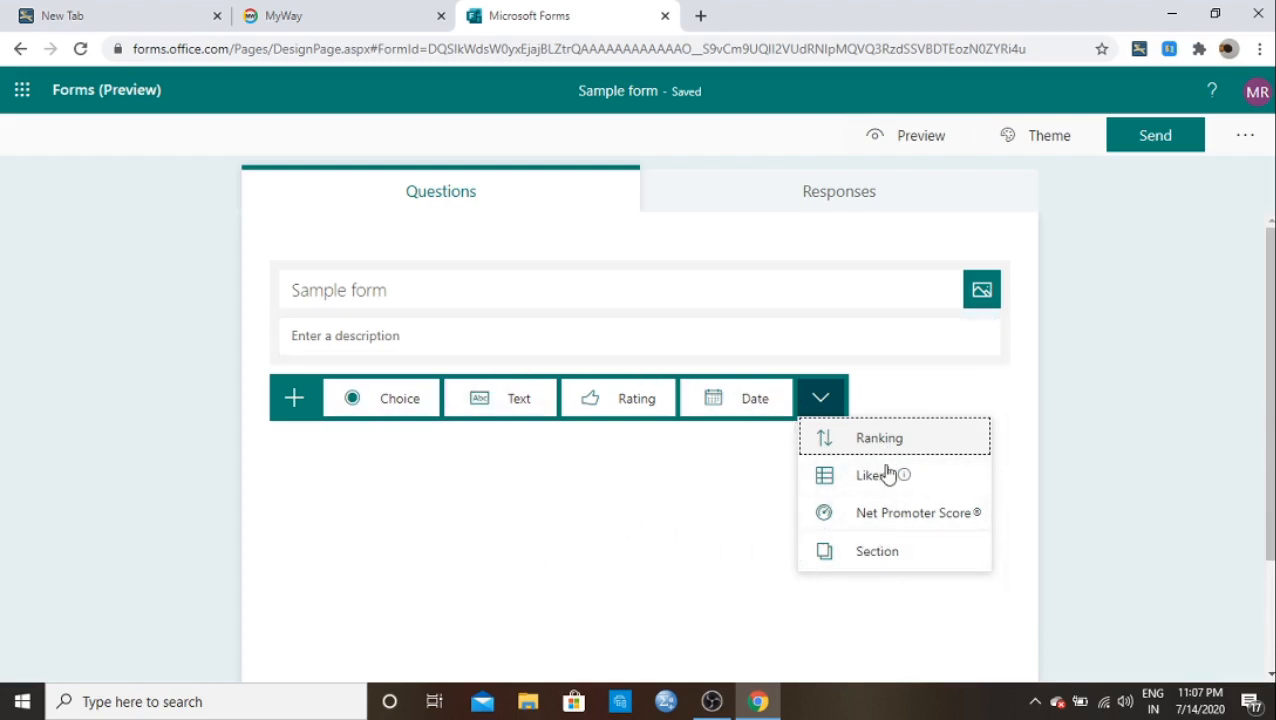
left_click(400, 405)
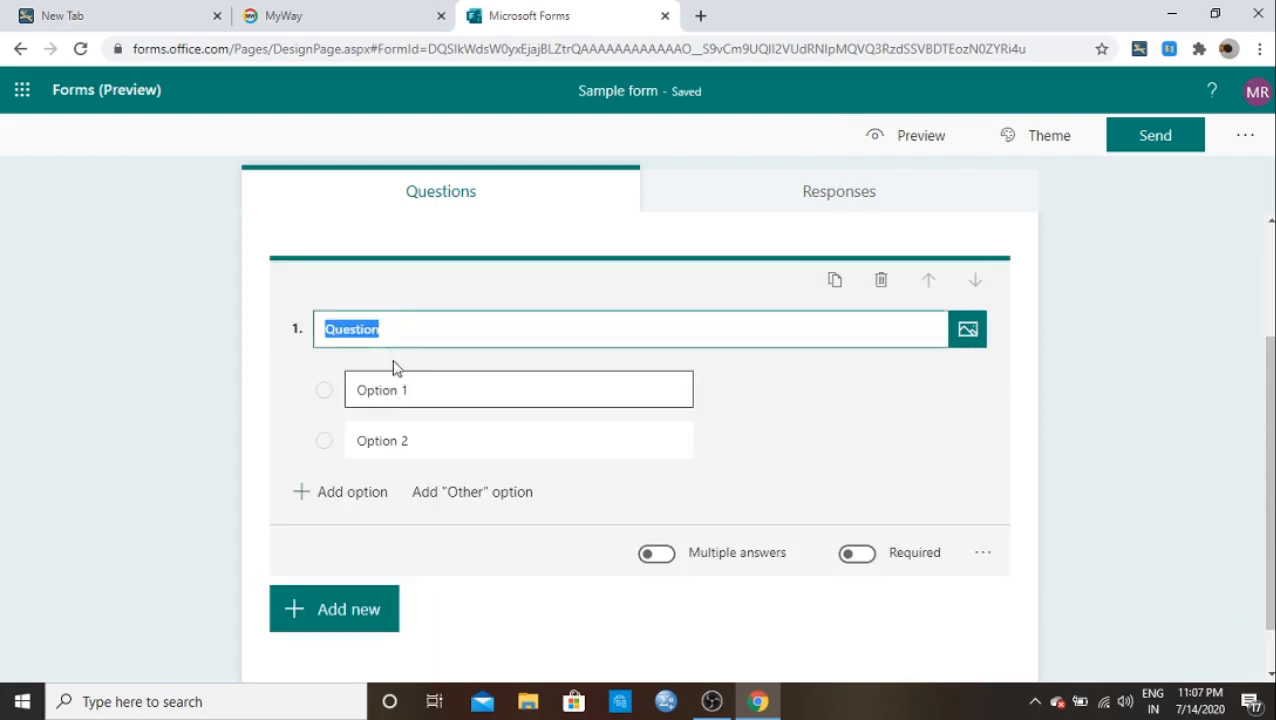
left_click(381, 333)
key("BackSpace")
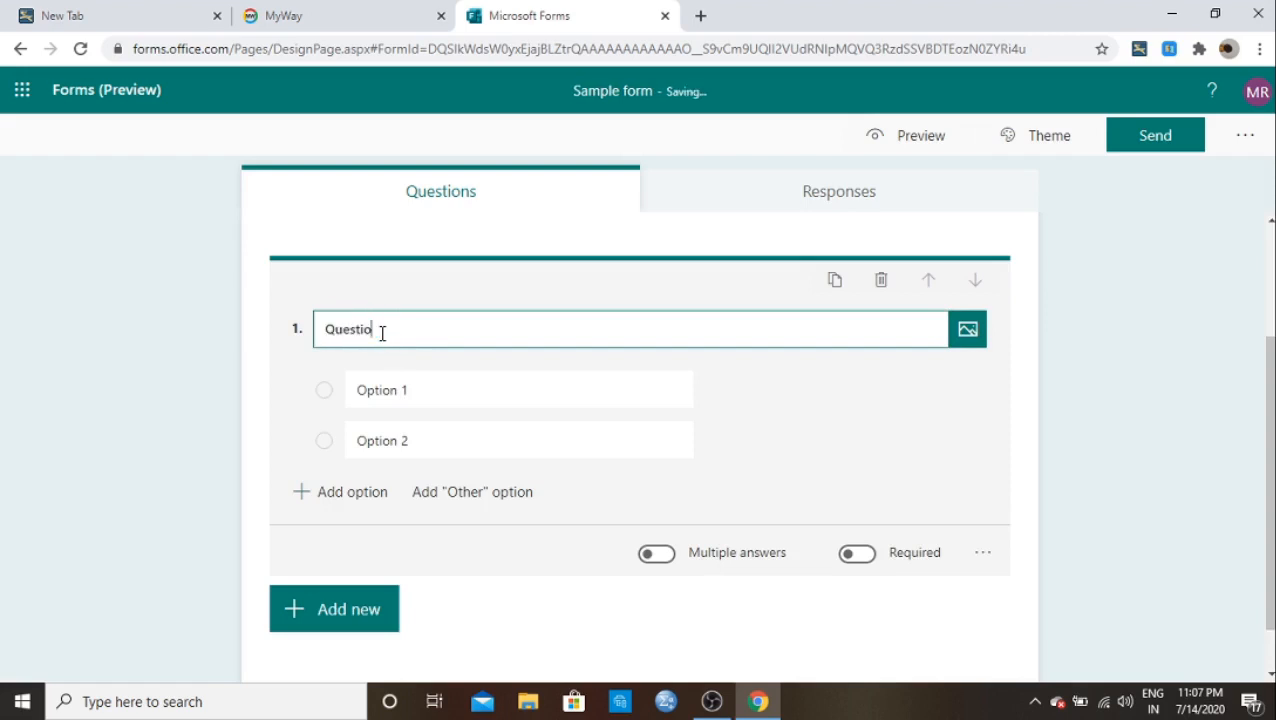
key("BackSpace")
key("BackSpace")
key("BackSpace")
key("BackSpace")
key("BackSpace")
key("BackSpace")
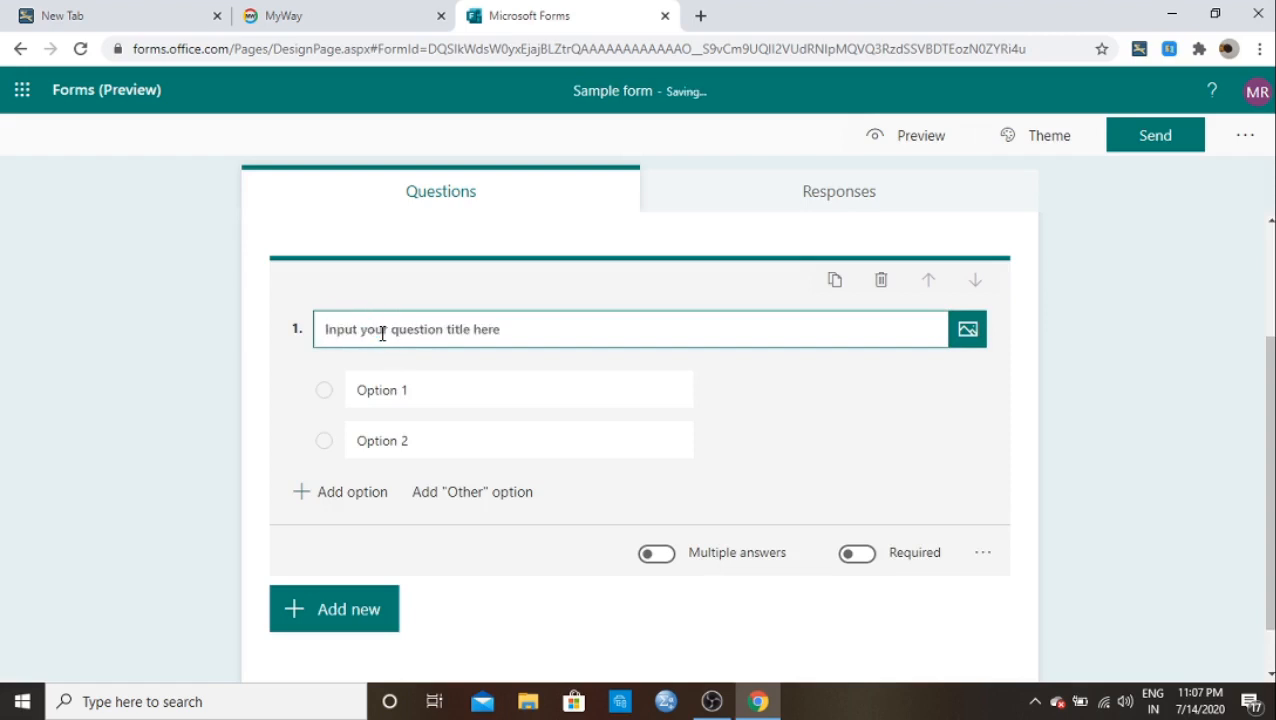
type("What are all ICT tools available freely ?")
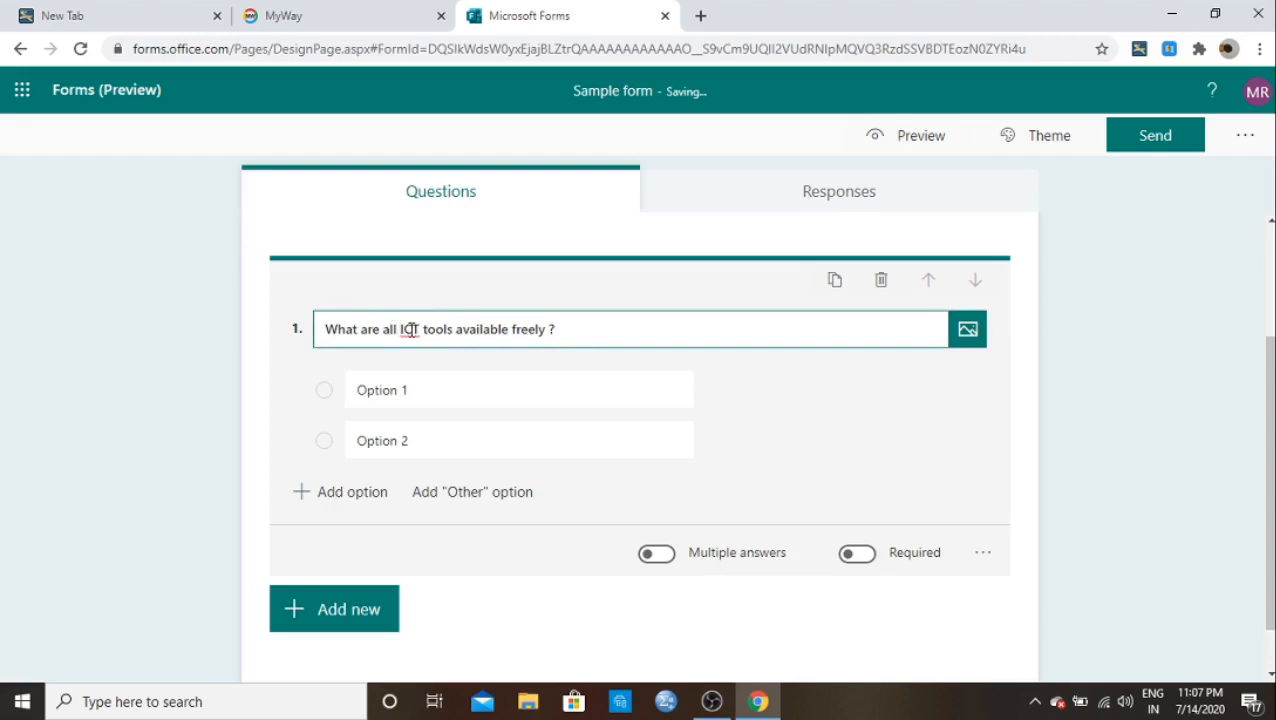
Step: Fill in four answer options: Edmodo, Test moz, Microsoft forms and Google form
left_click(407, 390)
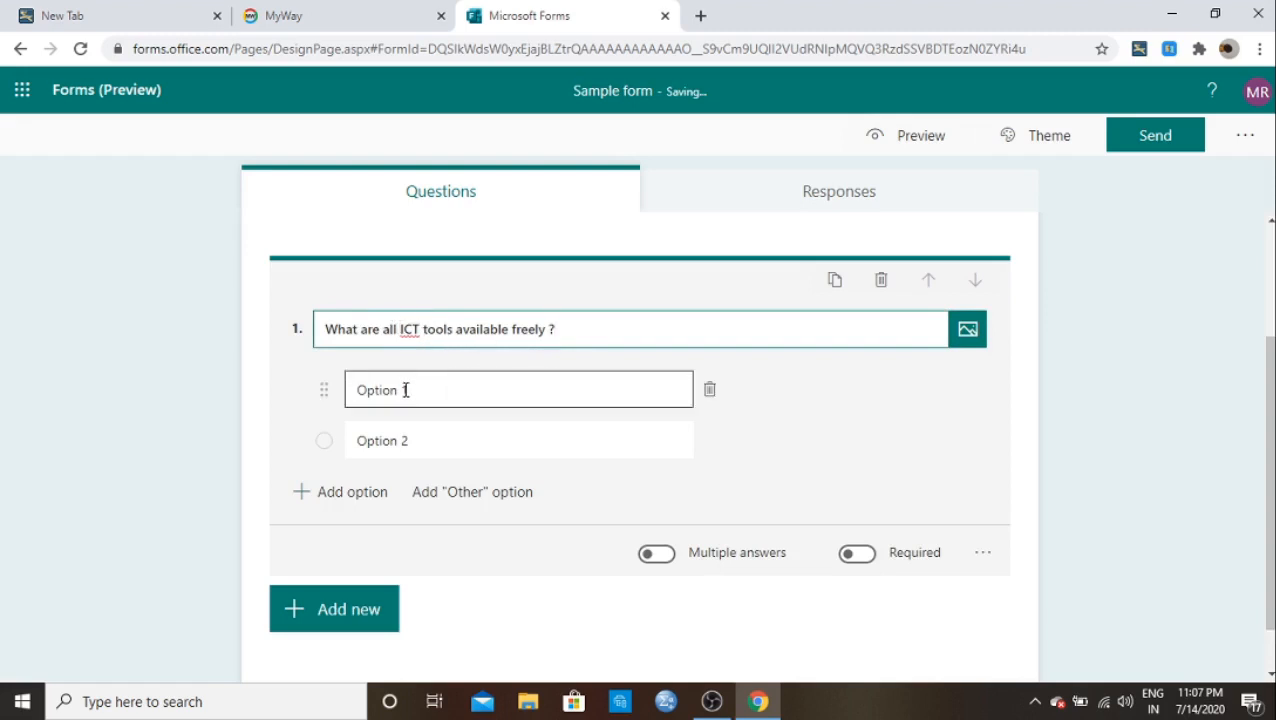
triple_click(409, 392)
key("BackSpace")
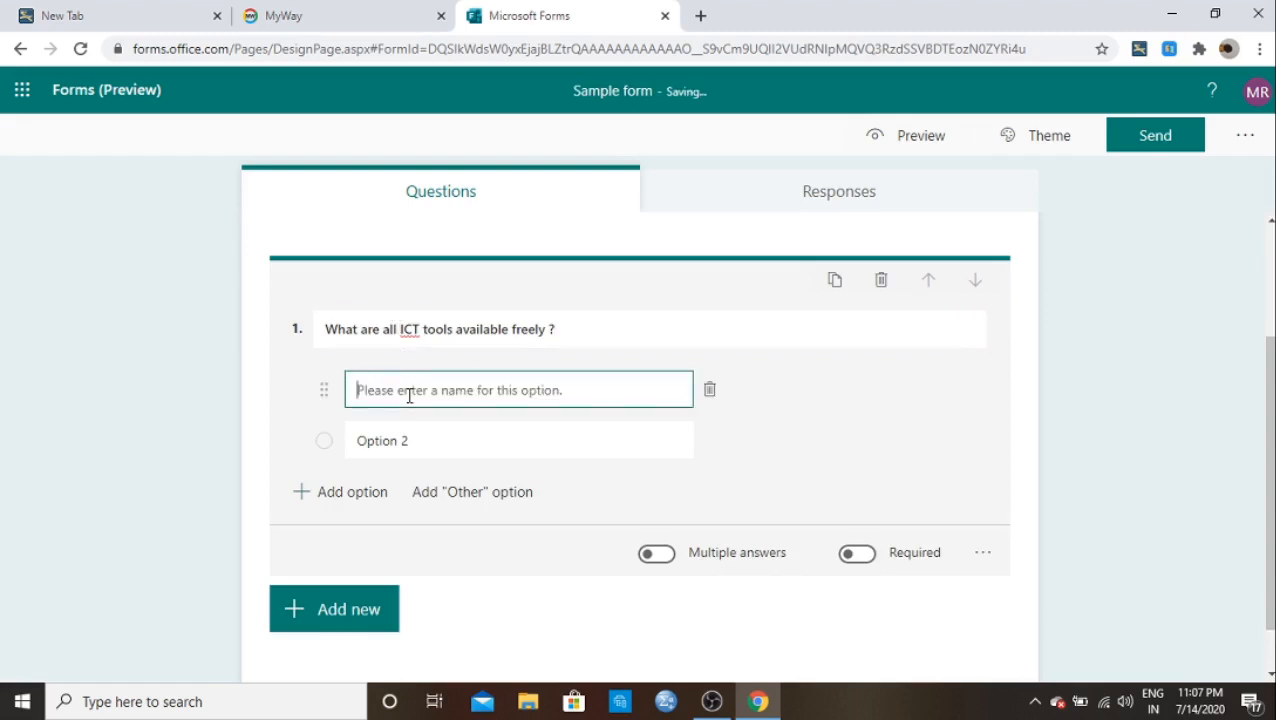
type("Edmodo")
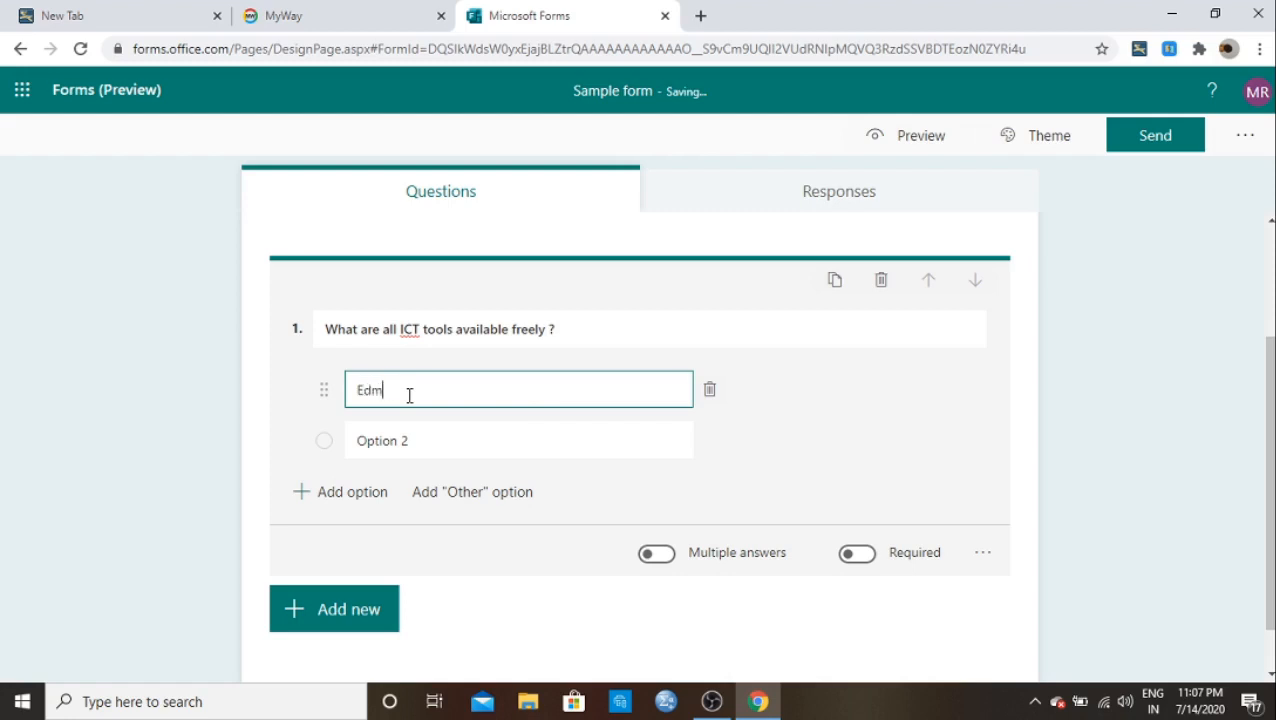
left_click(382, 444)
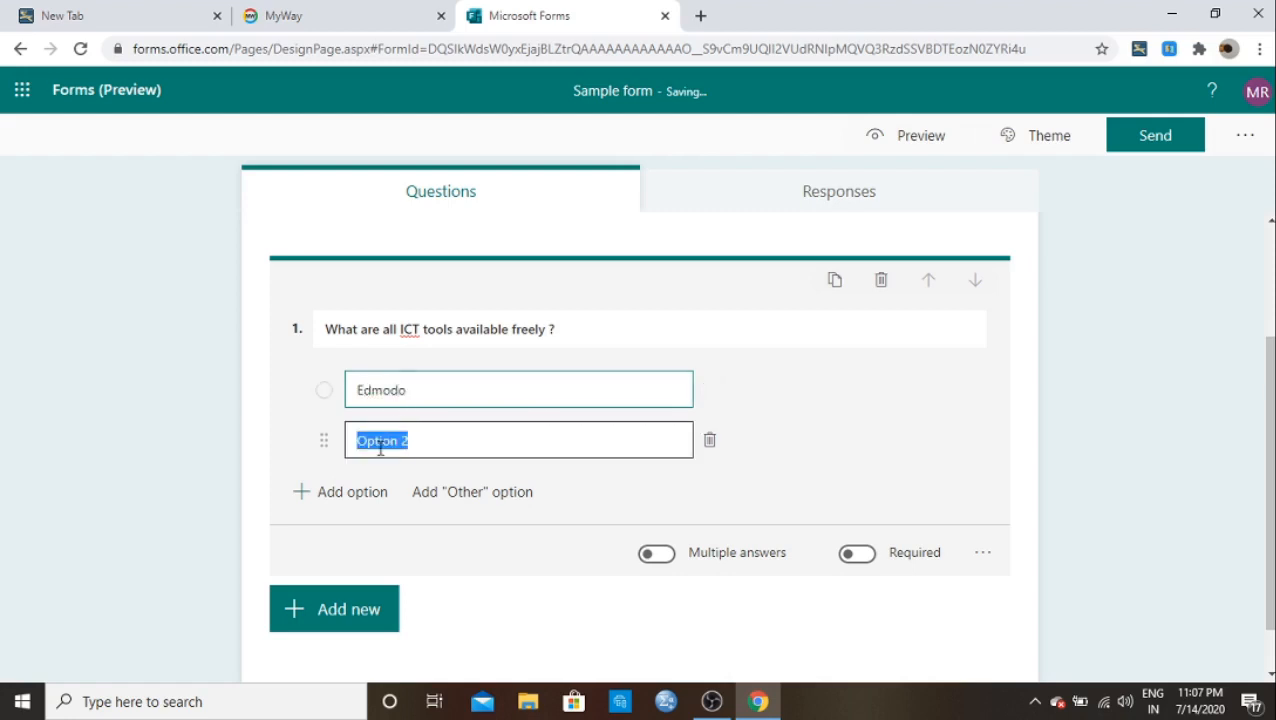
key("BackSpace")
type("T")
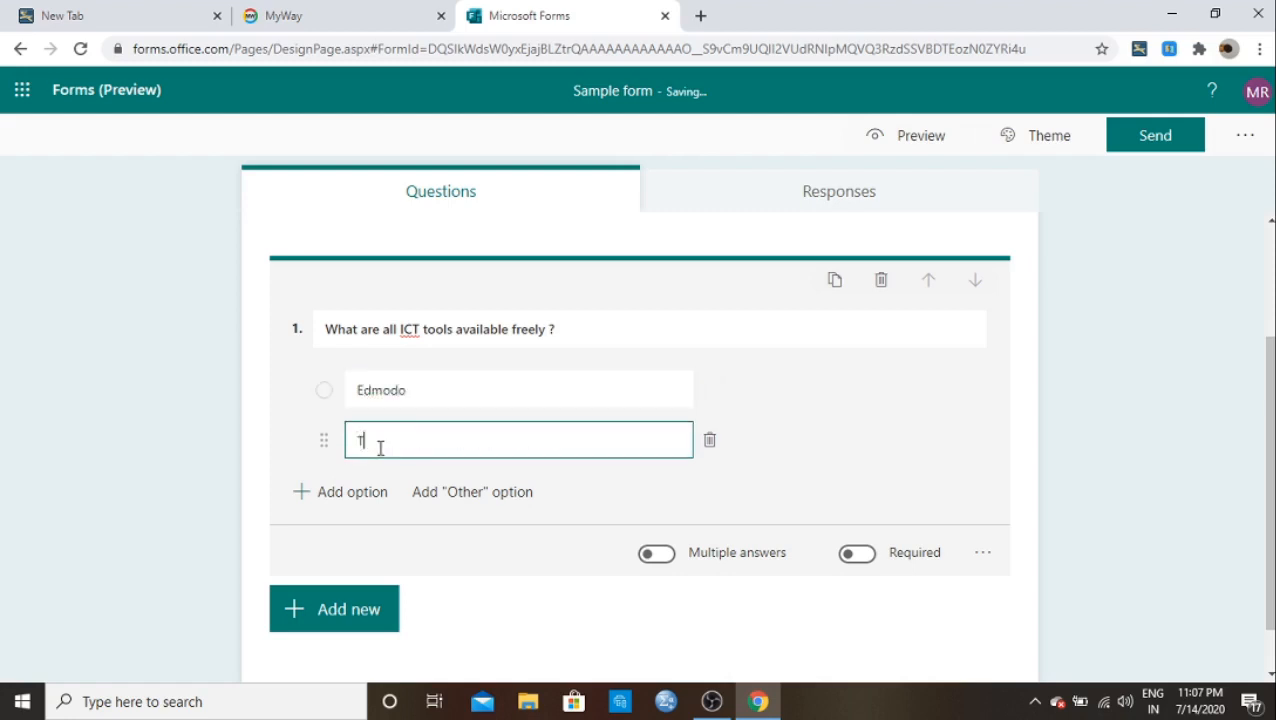
type("est moz")
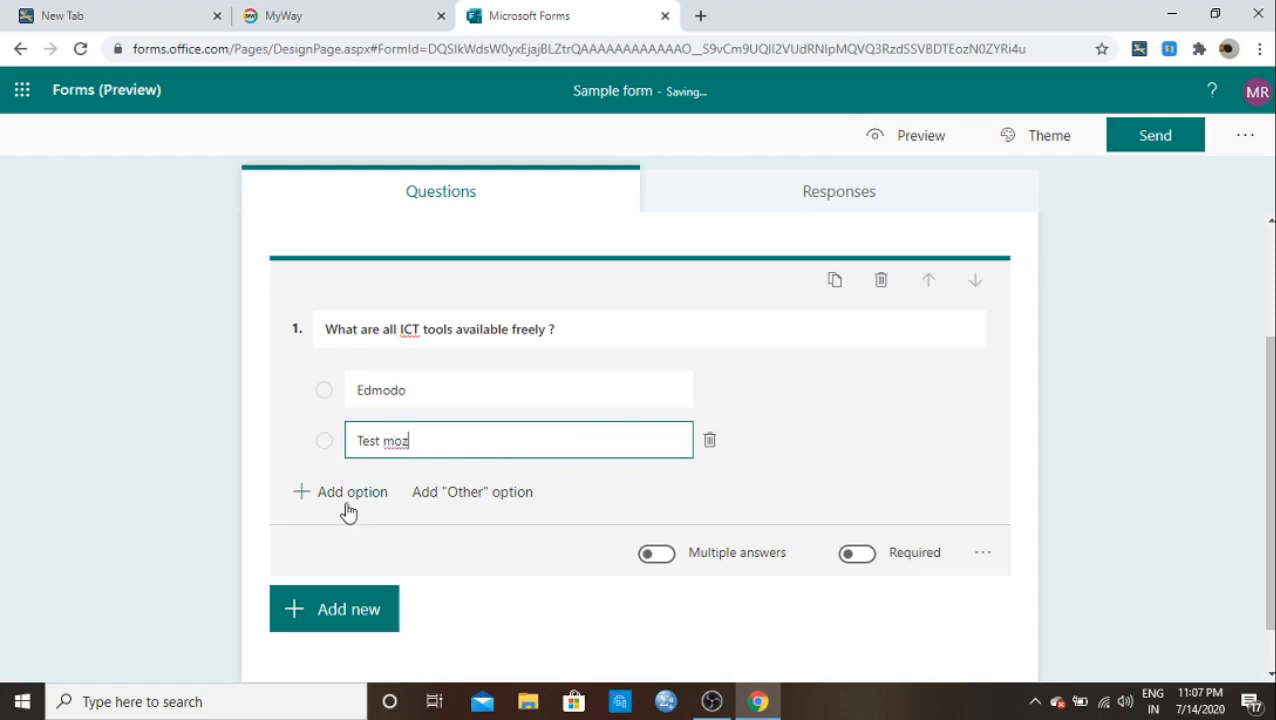
left_click(345, 492)
key("BackSpace")
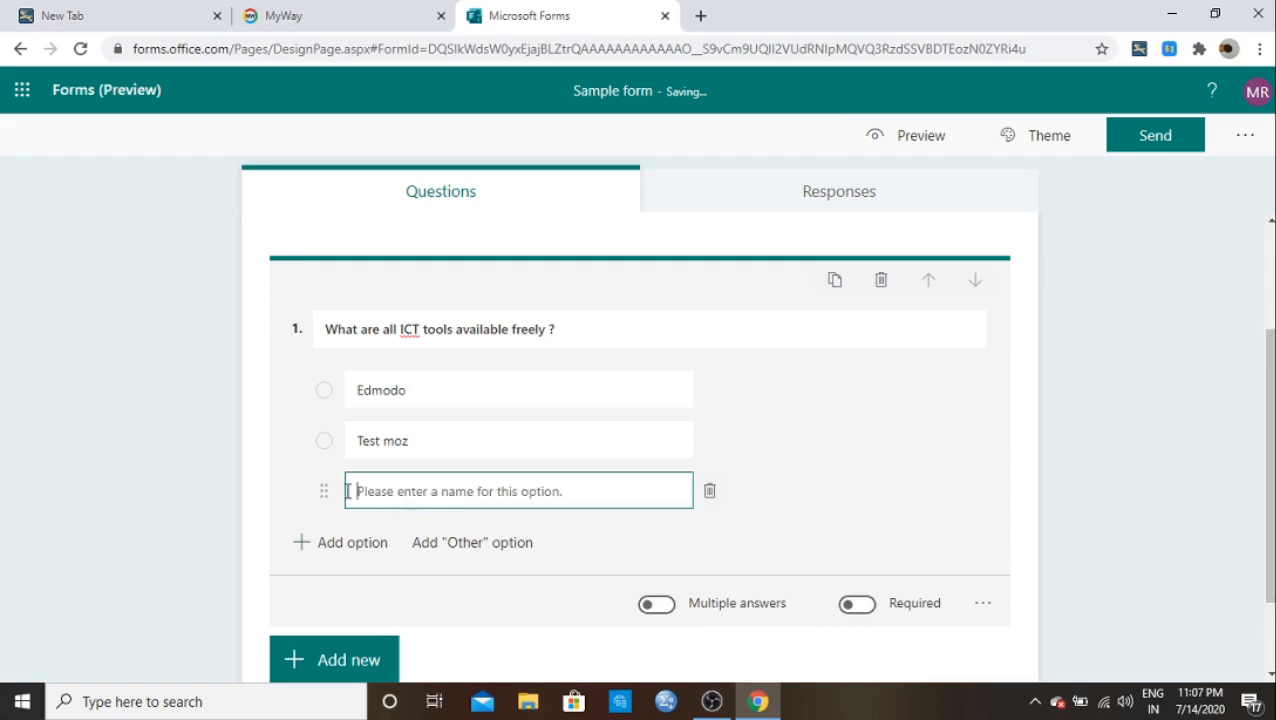
type("Mic")
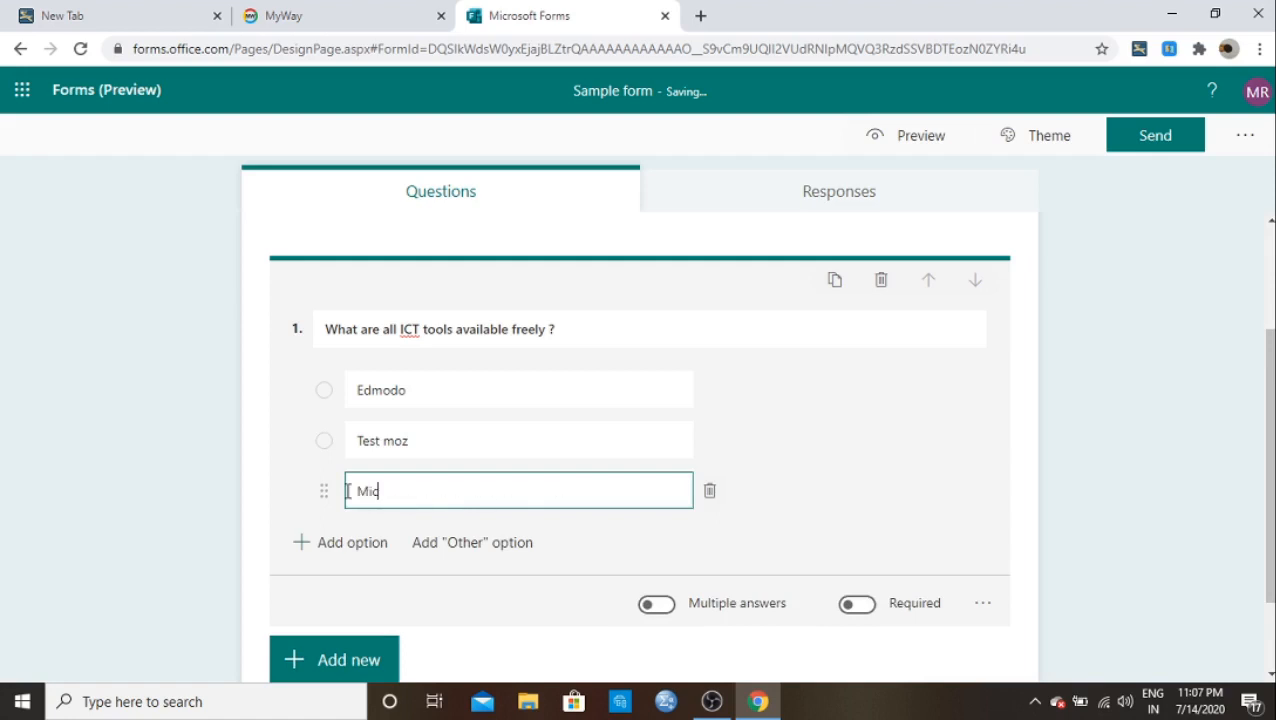
type("rosoft forms")
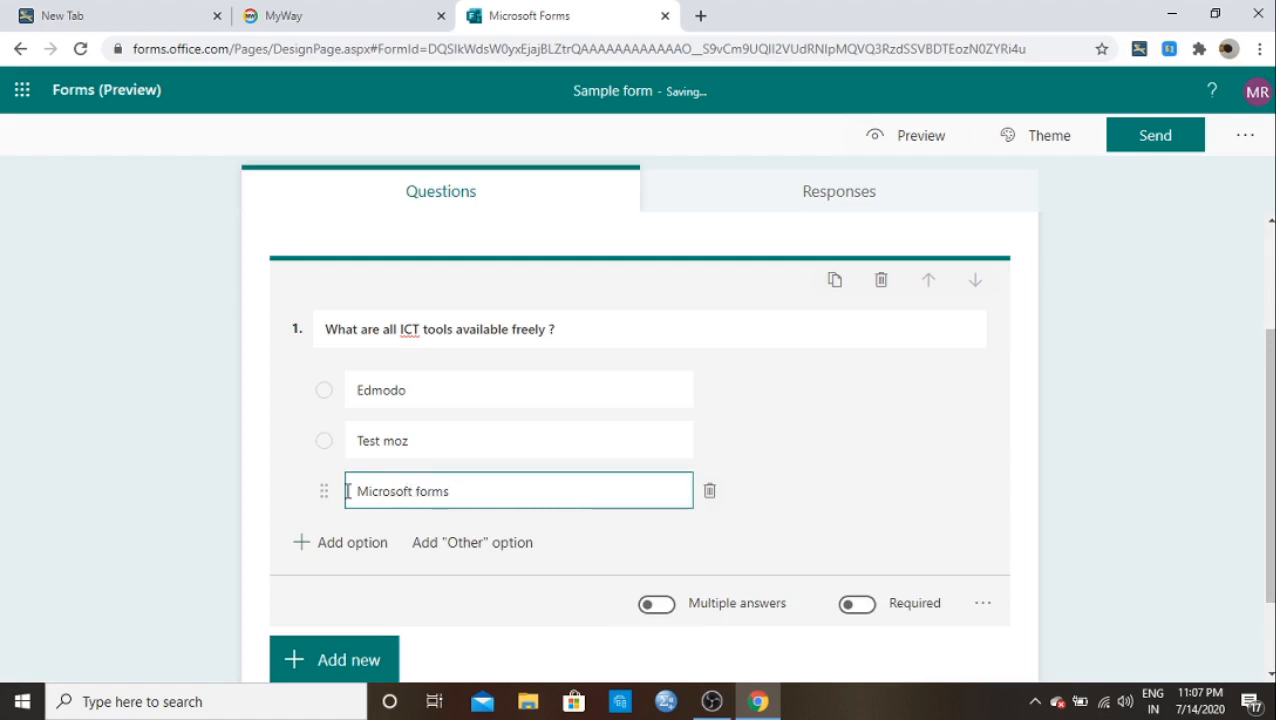
left_click(340, 542)
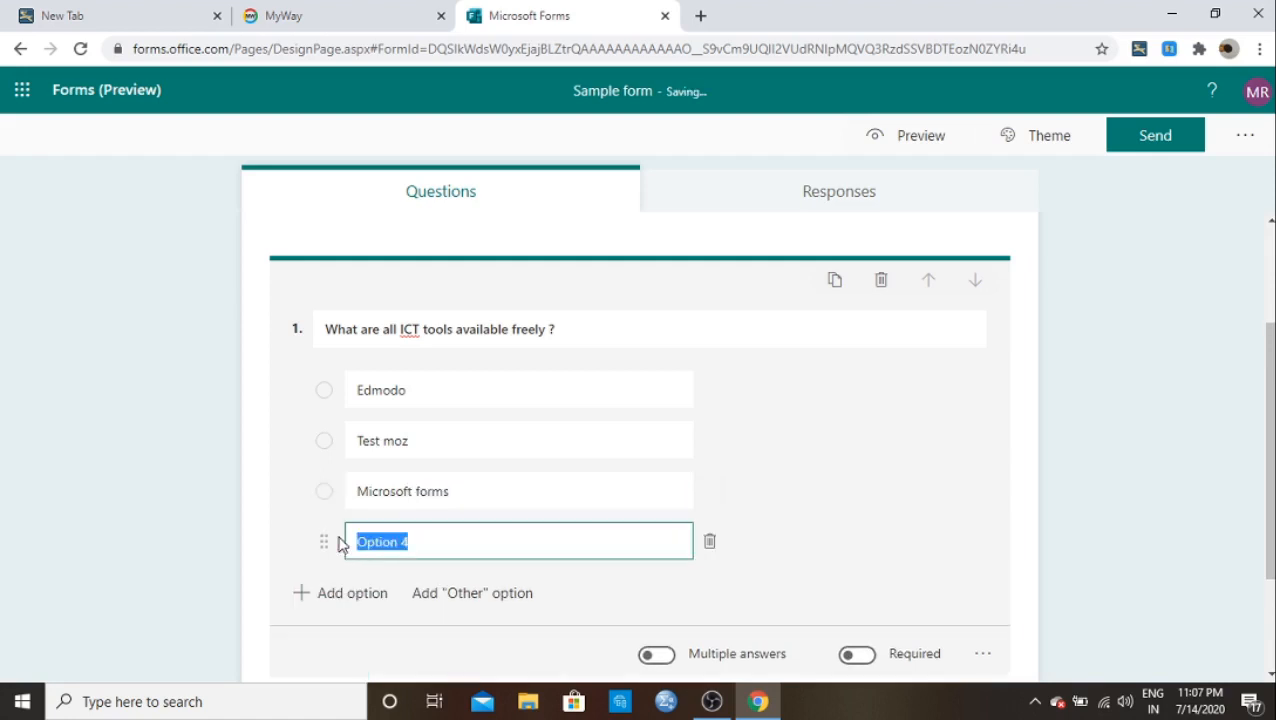
type("Google")
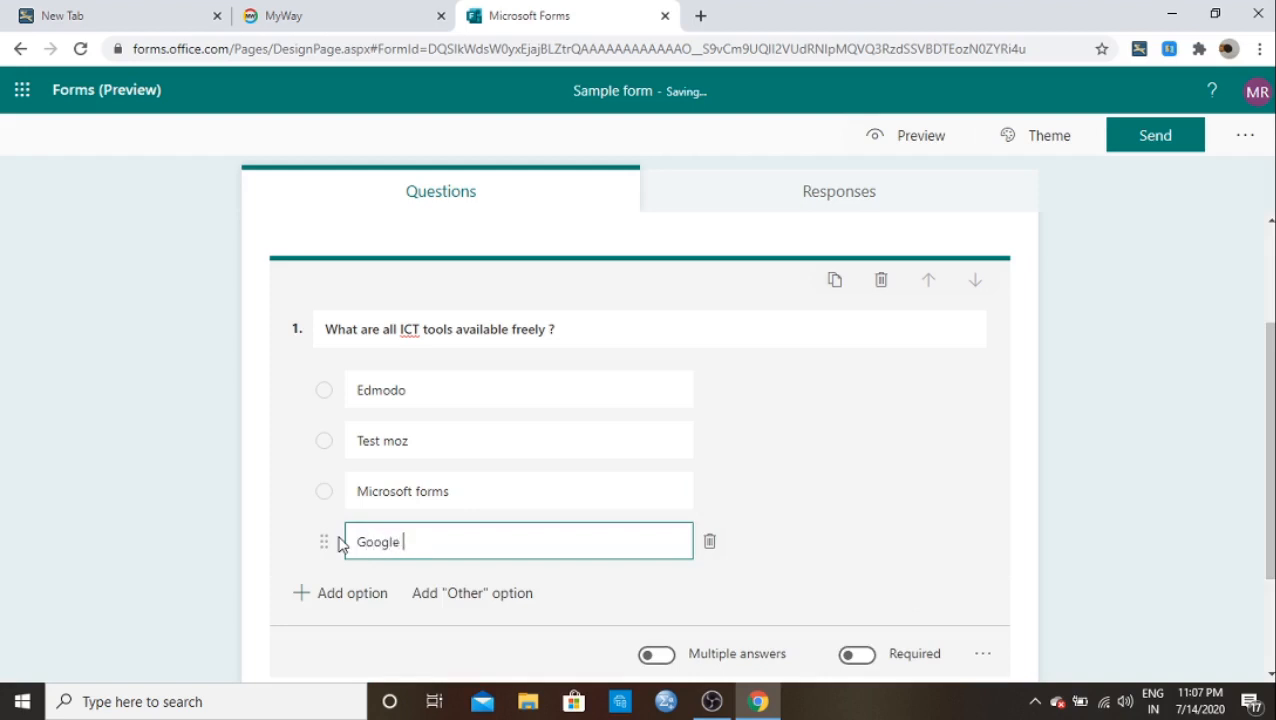
type(" forms")
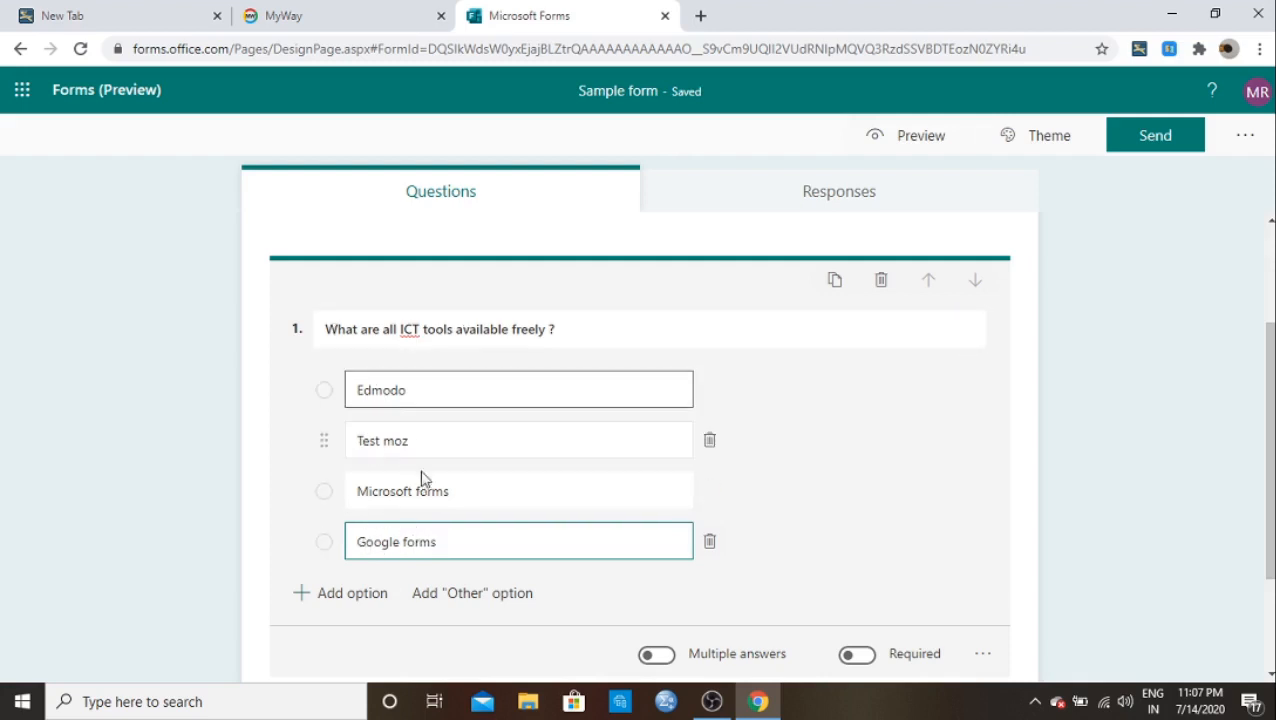
Step: Turn on Multiple answers and Required for the ICT tools question
scroll(490, 450, "down", 2)
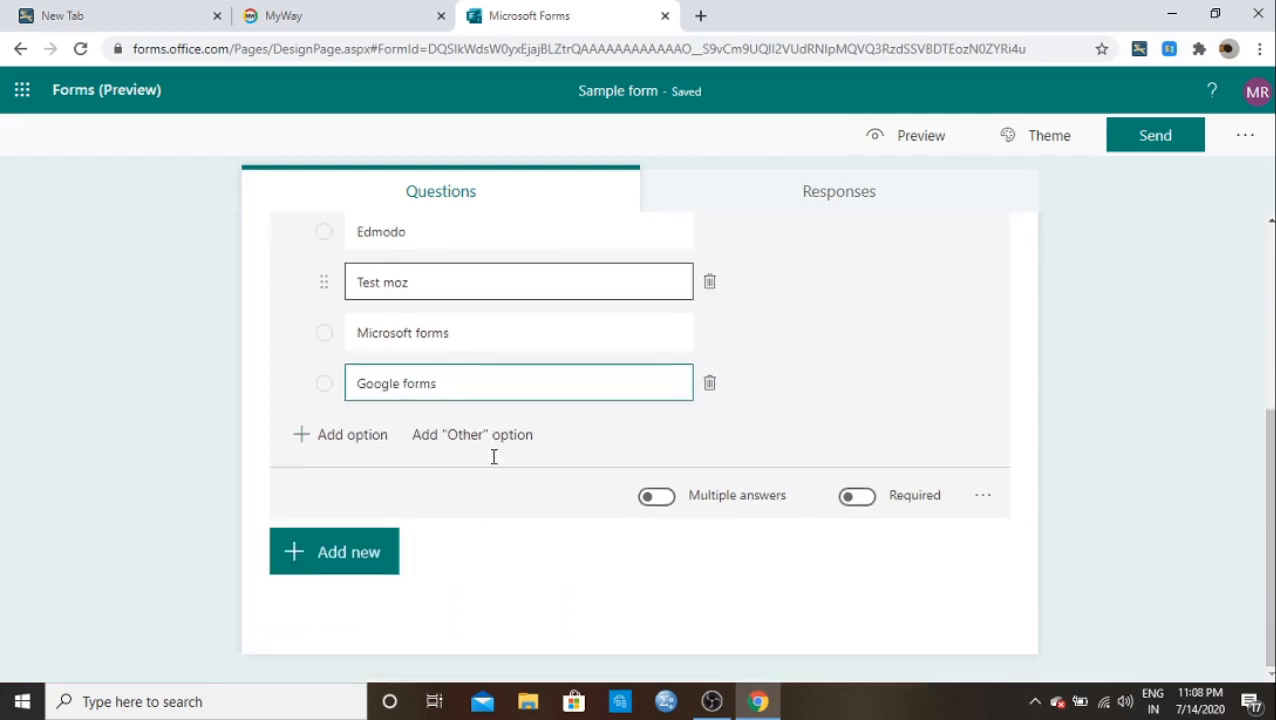
left_click(657, 498)
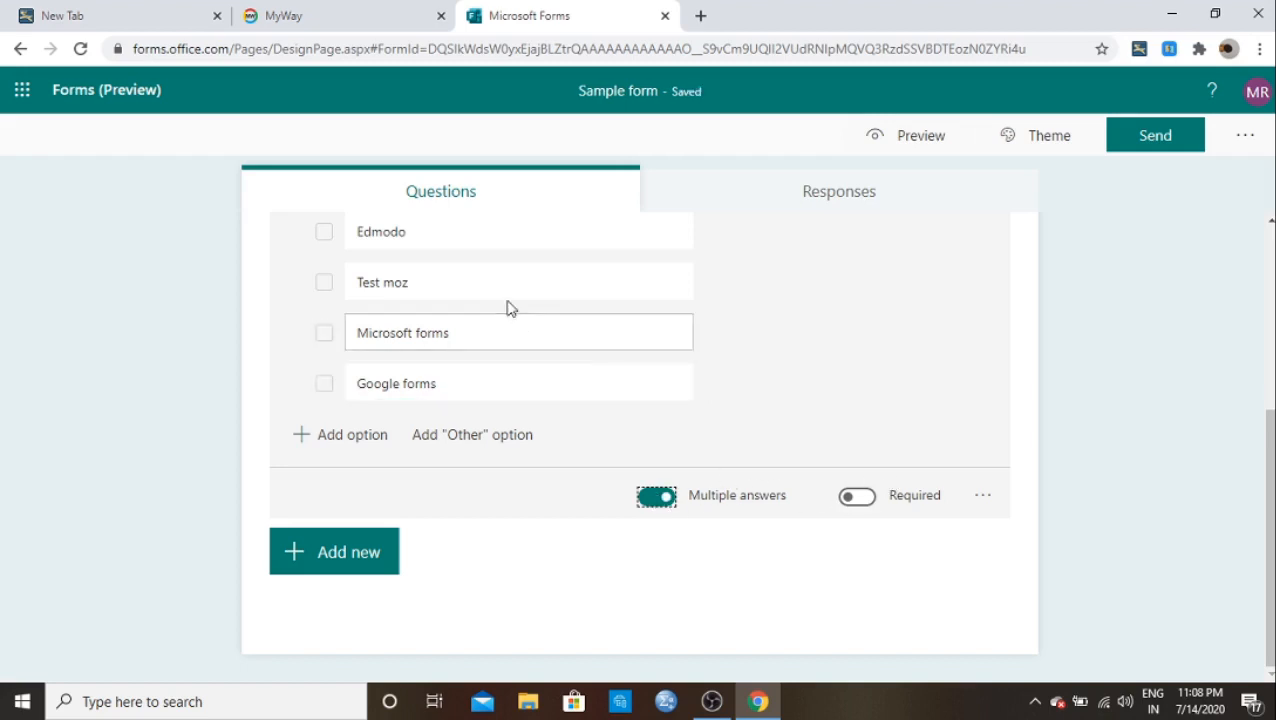
left_click(855, 500)
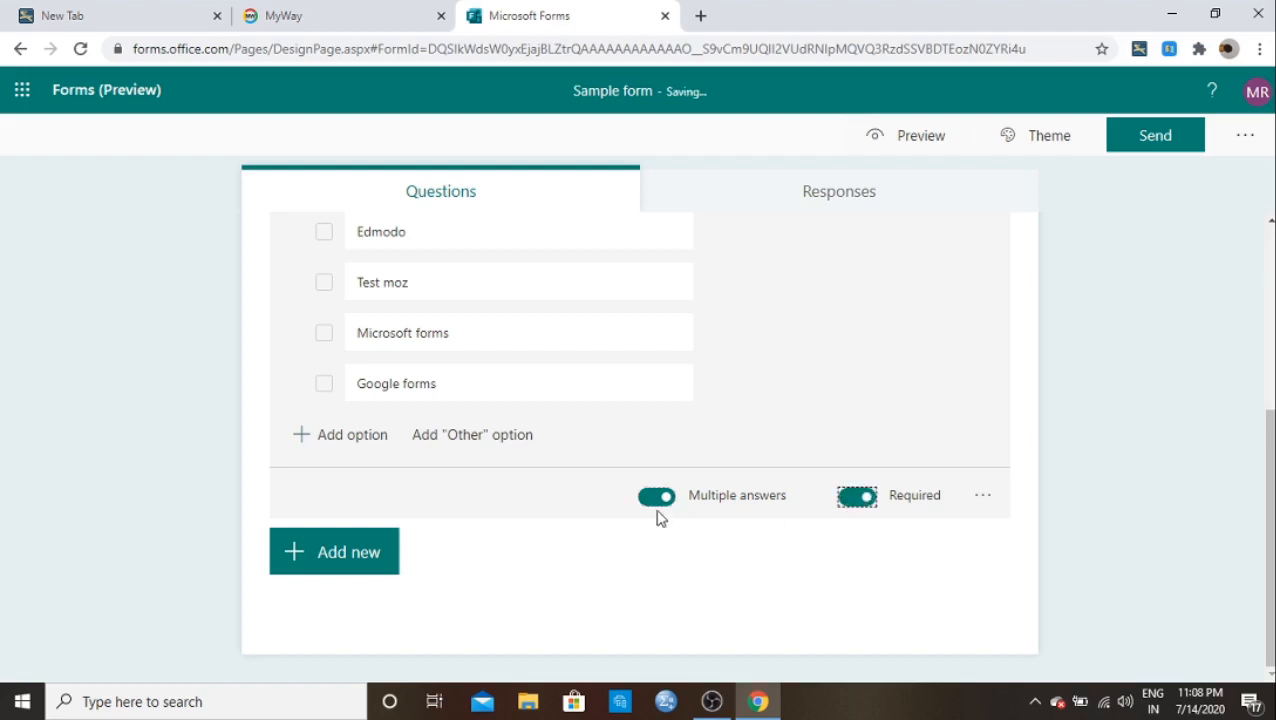
scroll(660, 515, "up", 2)
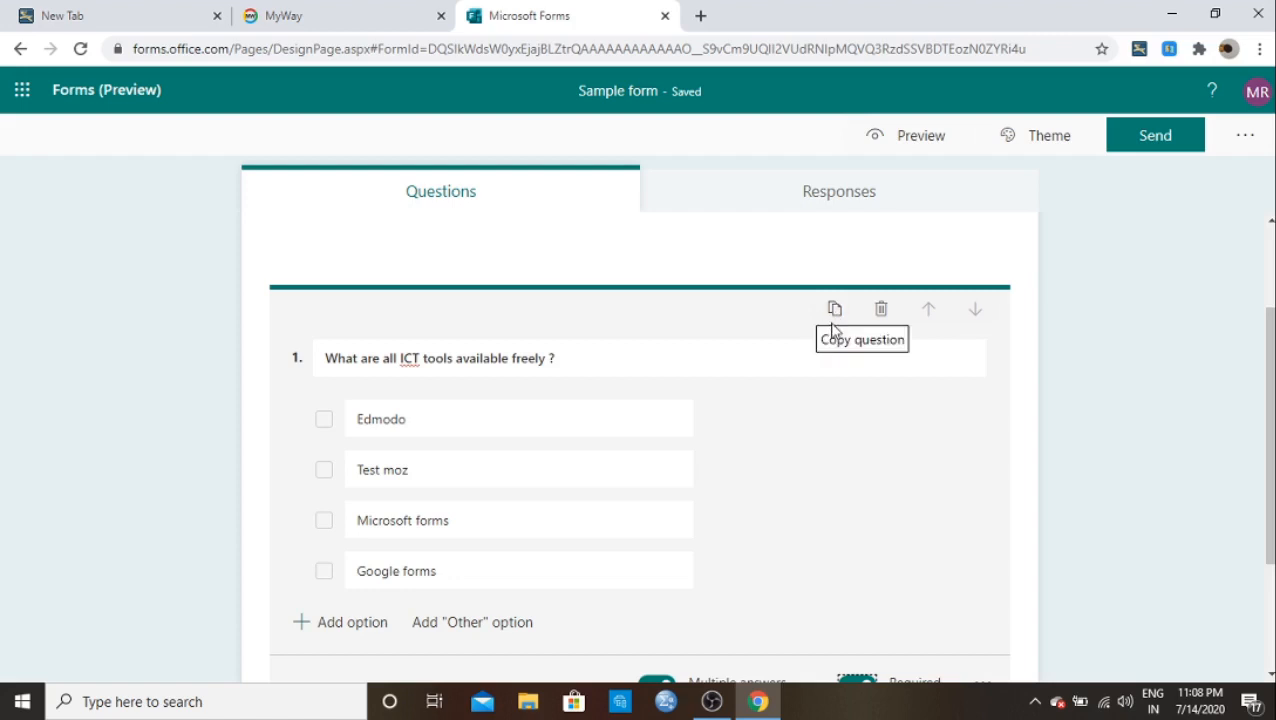
scroll(725, 422, "down", 2)
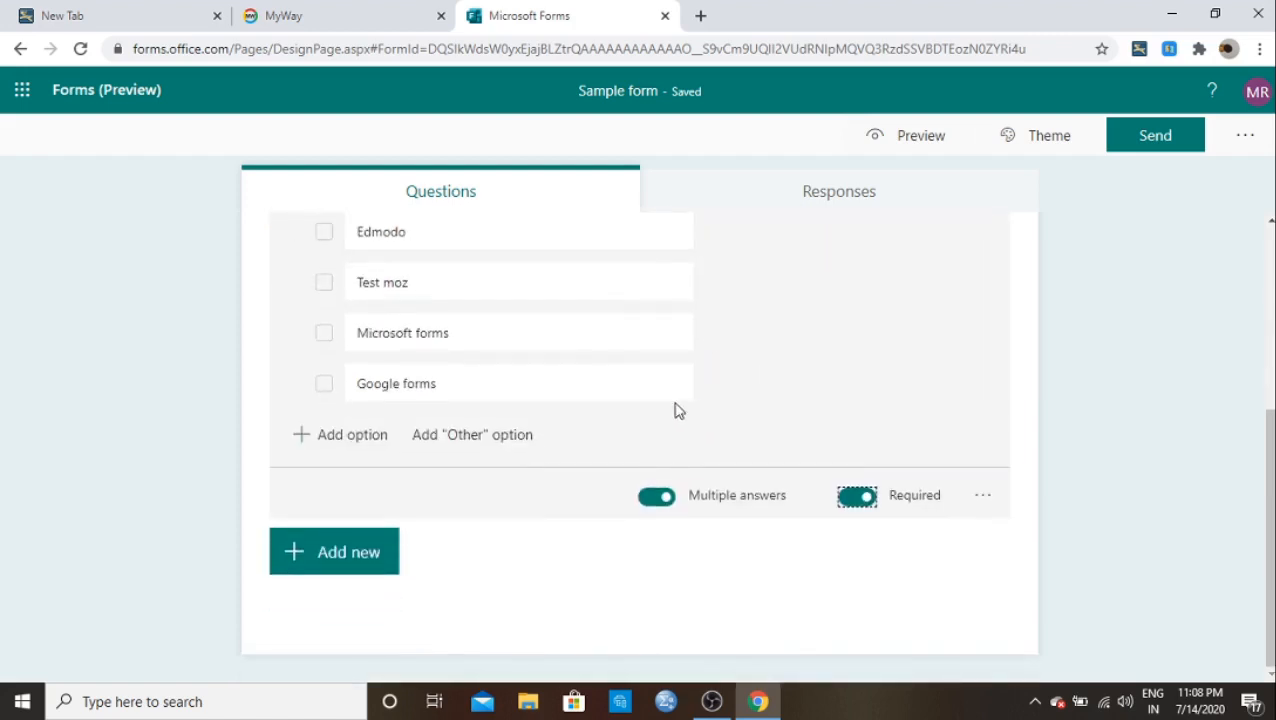
Step: Add text question 2 titled 'What is OS ?', leaving it as a short answer
left_click(378, 553)
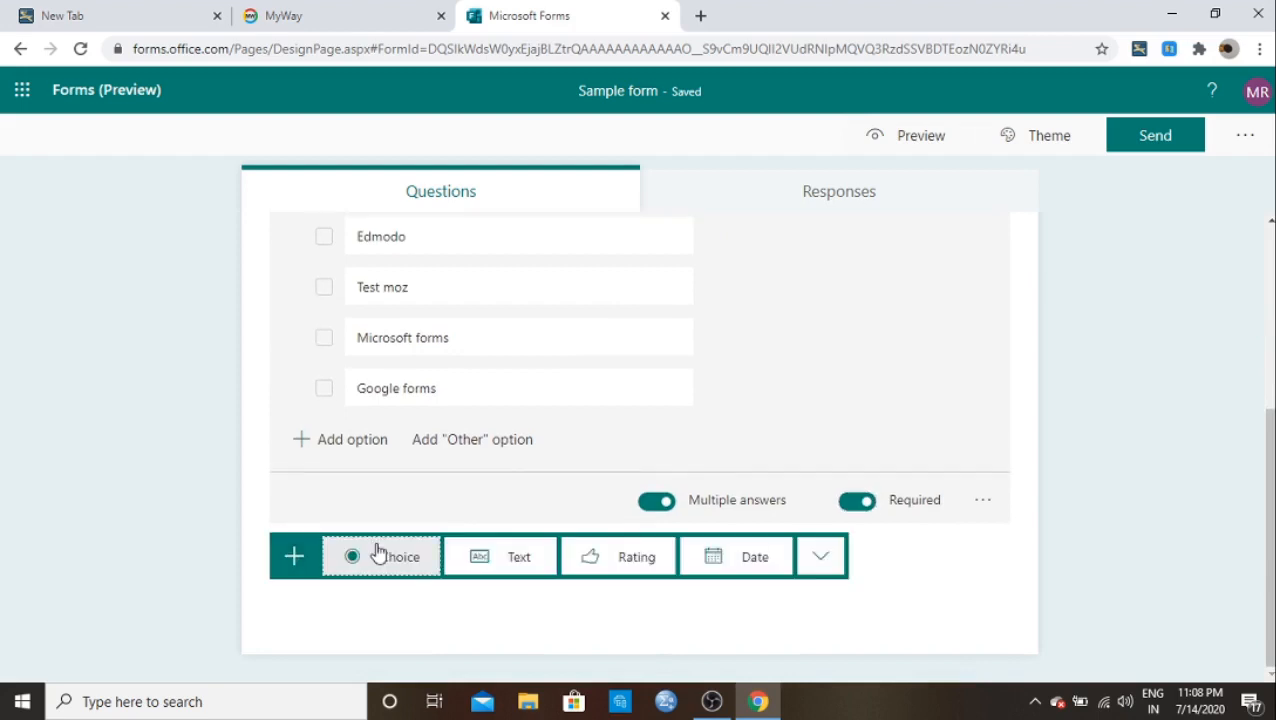
left_click(508, 560)
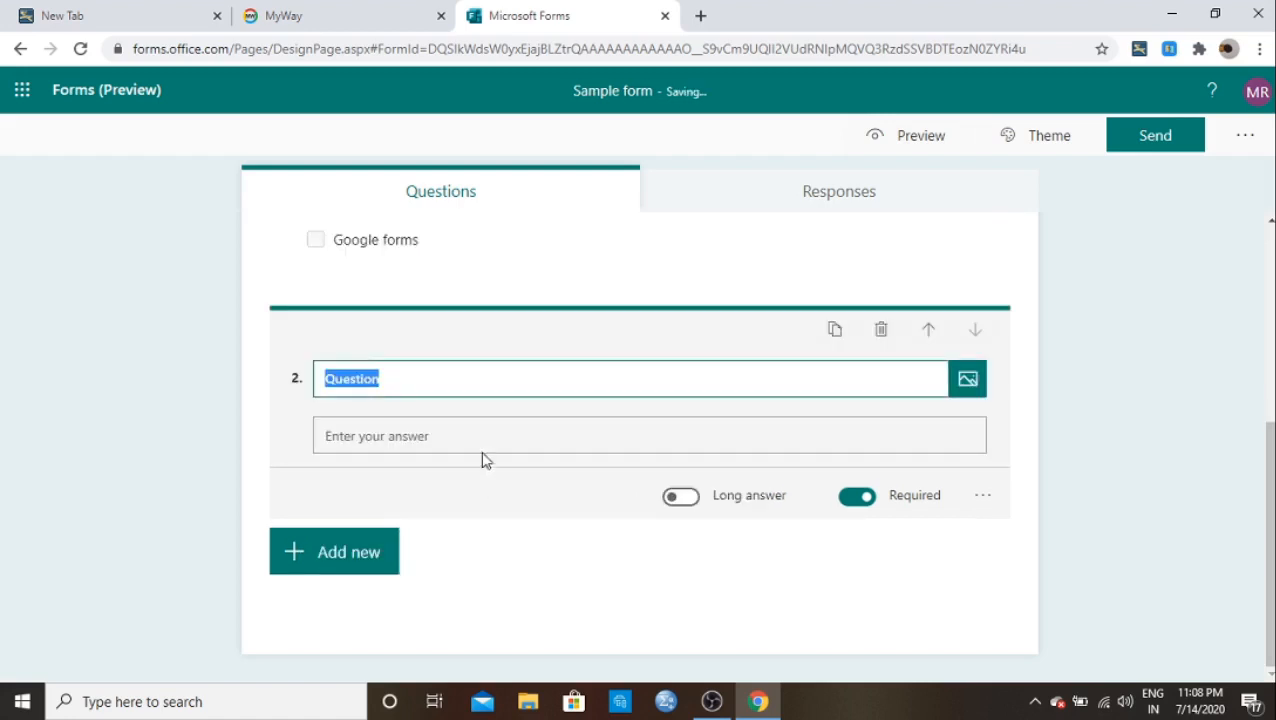
left_click(394, 385)
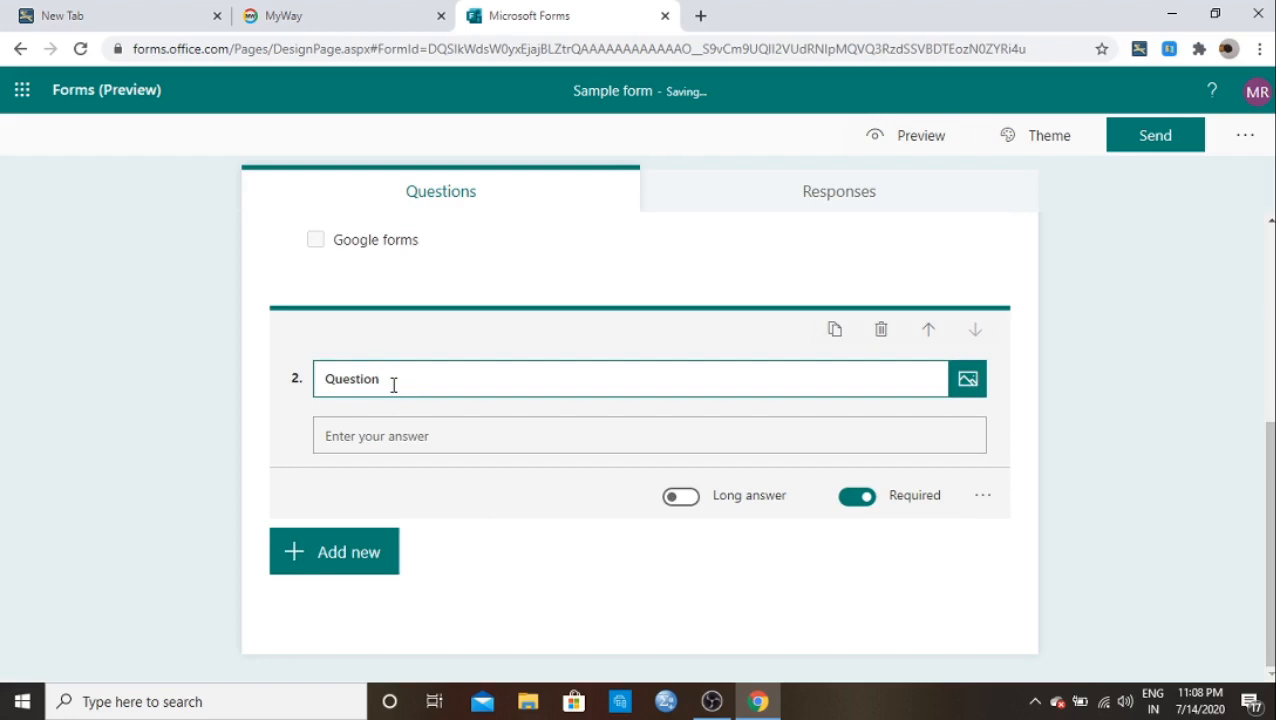
key("BackSpace")
key("BackSpace")
key("BackSpace")
key("BackSpace")
key("BackSpace")
key("BackSpace")
key("BackSpace")
type("W")
type("hat is OS ?")
left_click(682, 499)
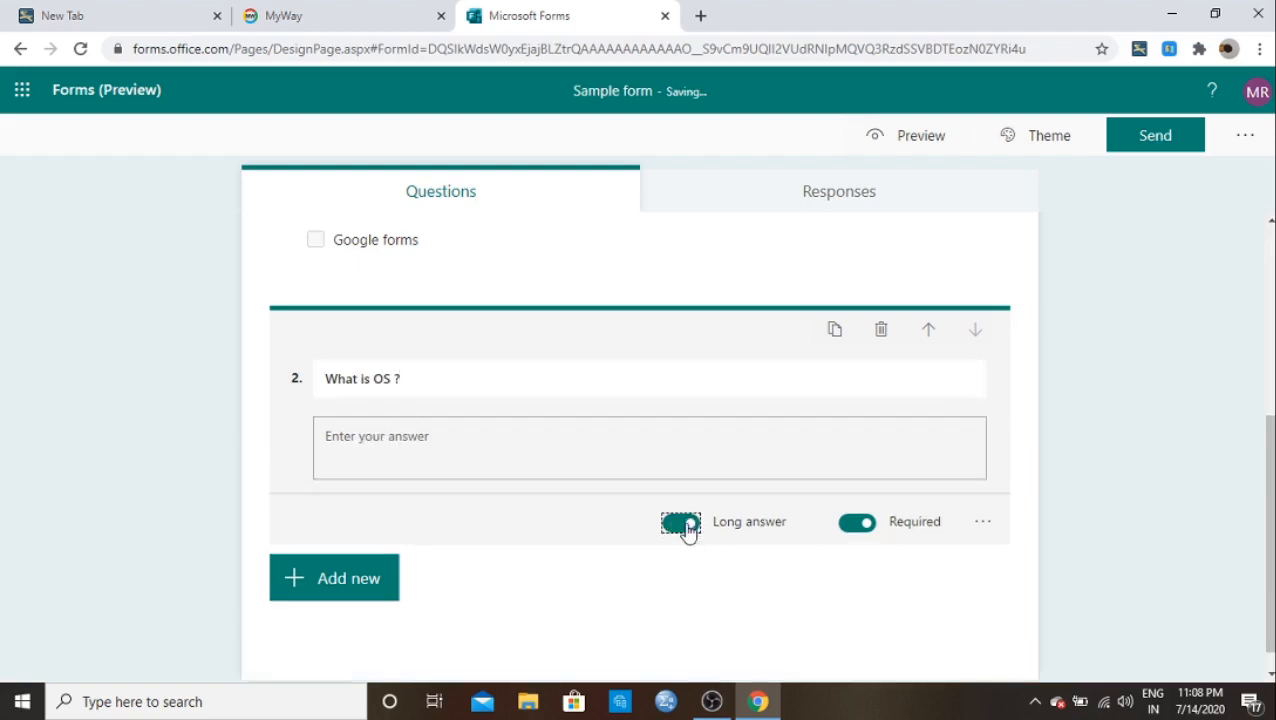
left_click(684, 528)
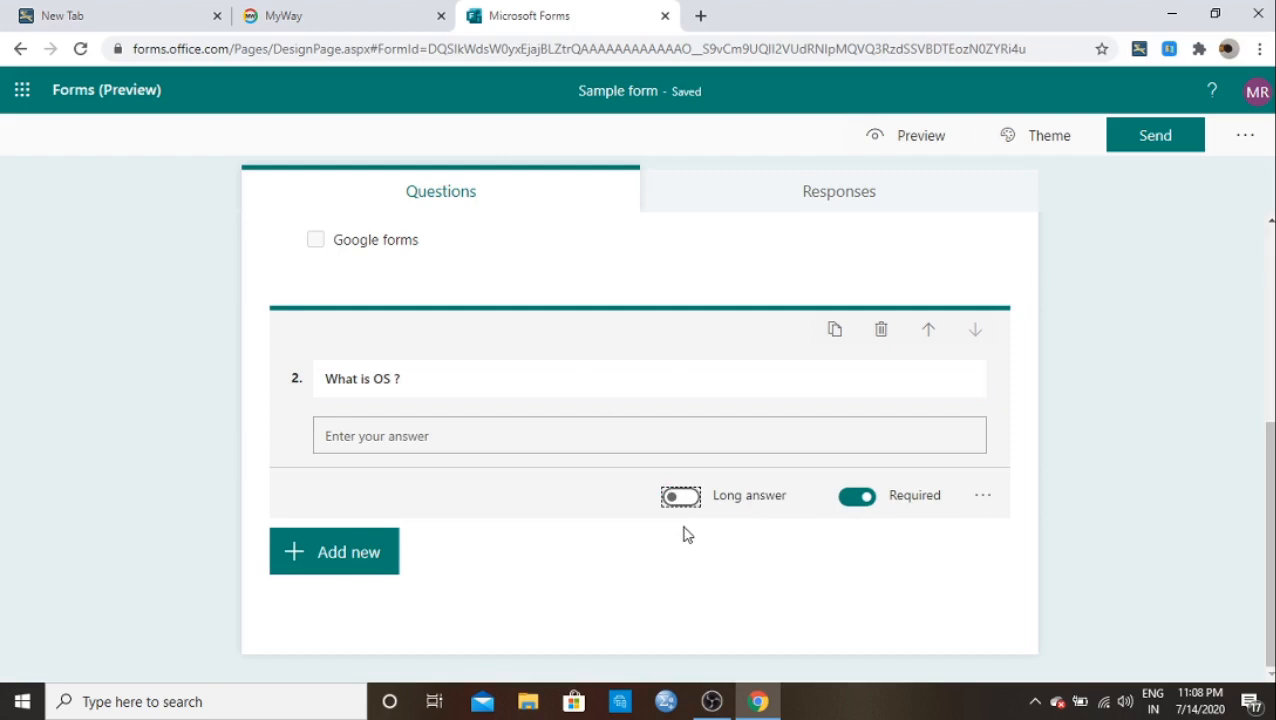
left_click(378, 565)
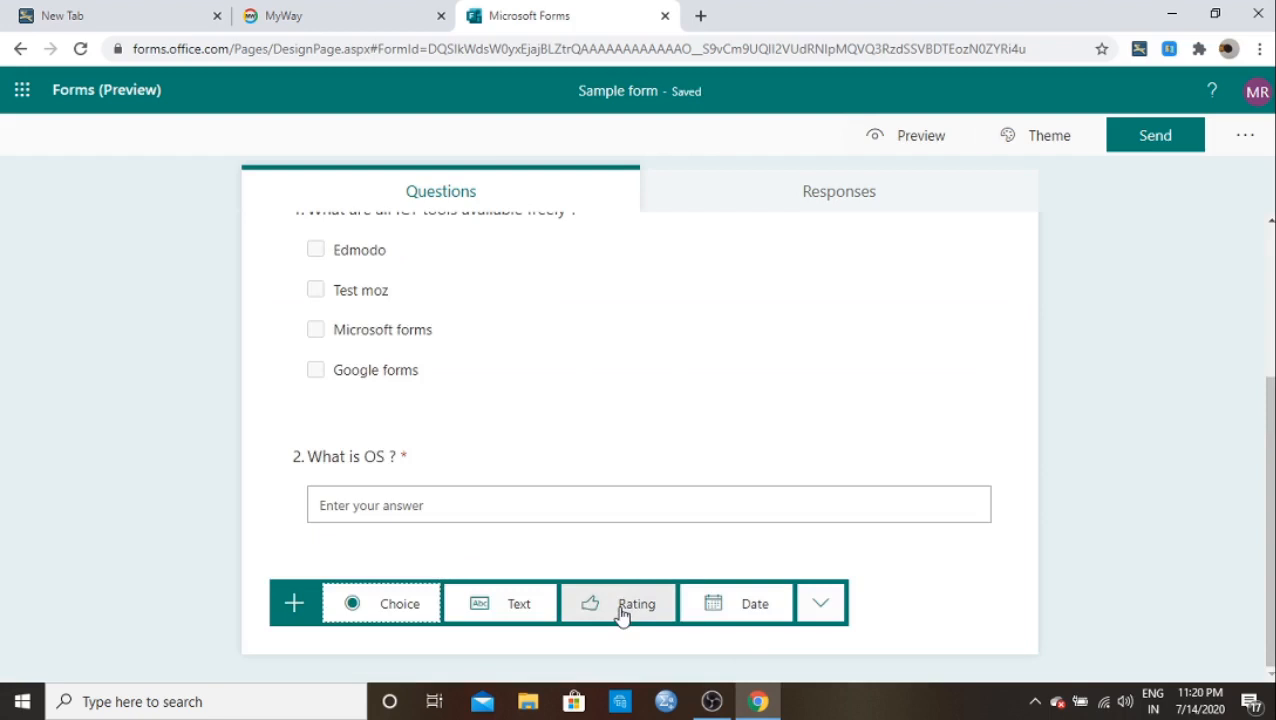
Step: Add rating question 3 titled 'What is your opinion about today class'
left_click(620, 612)
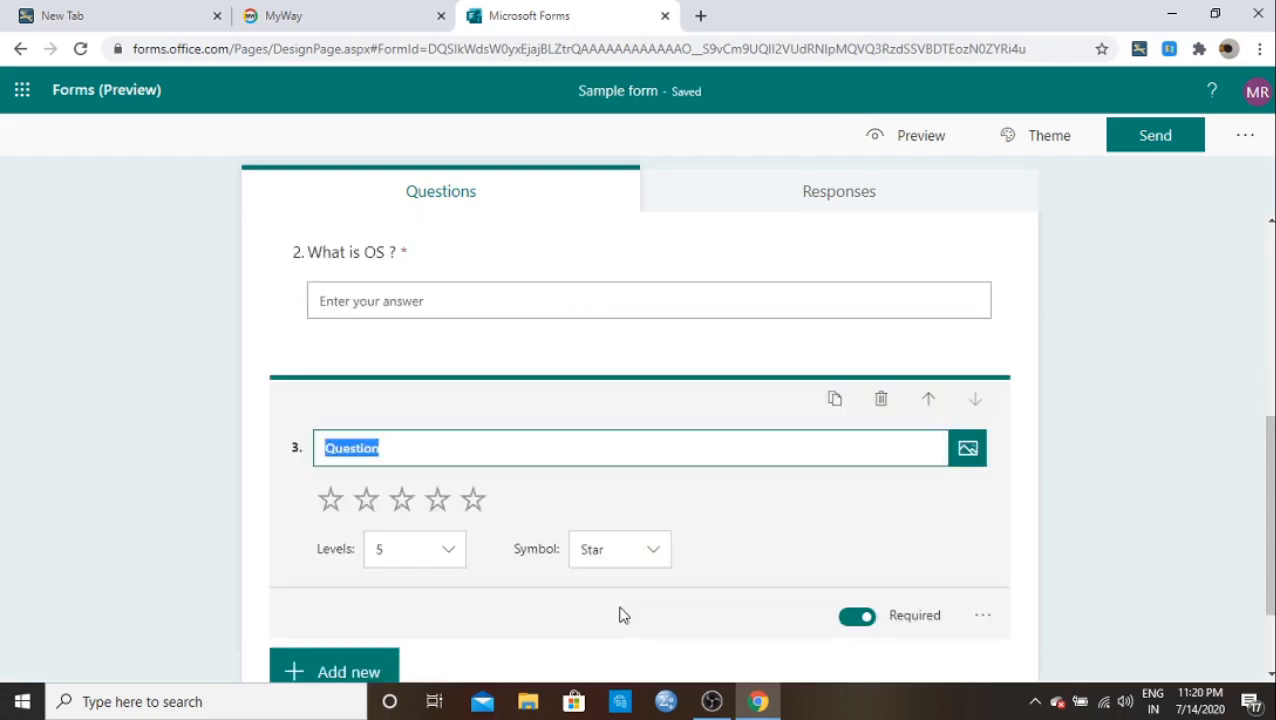
left_click(393, 455)
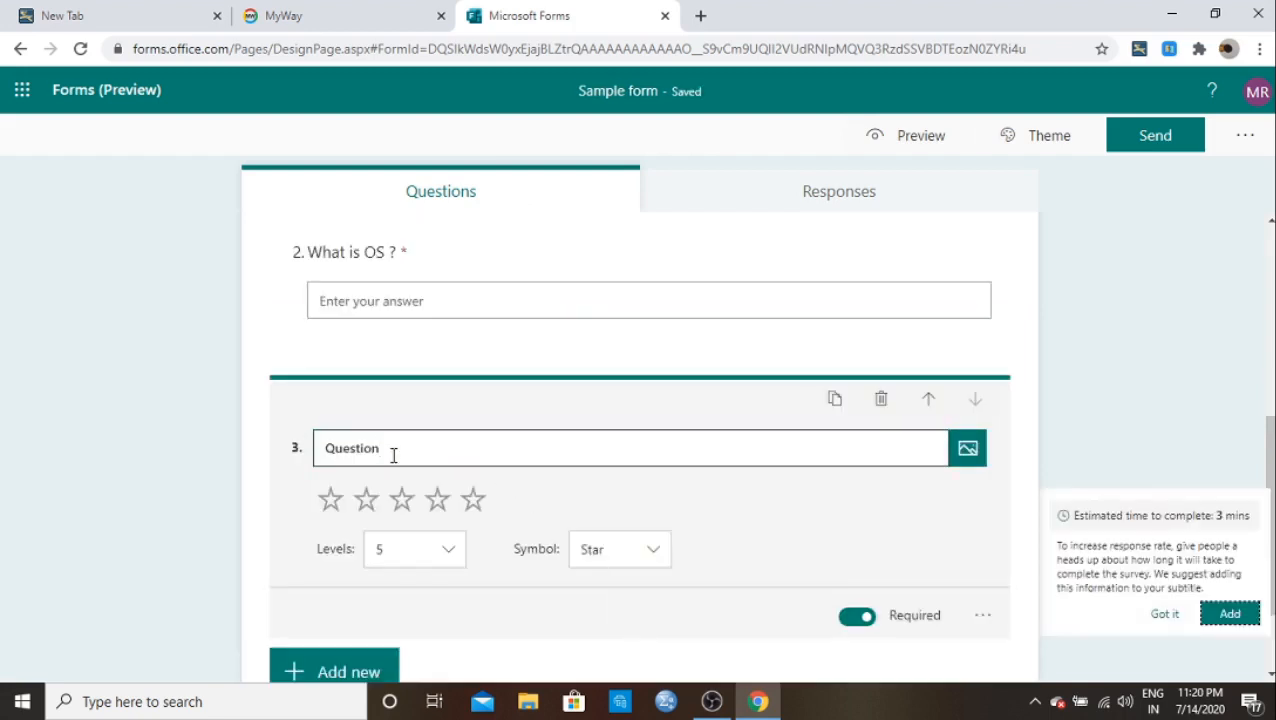
double_click(393, 455)
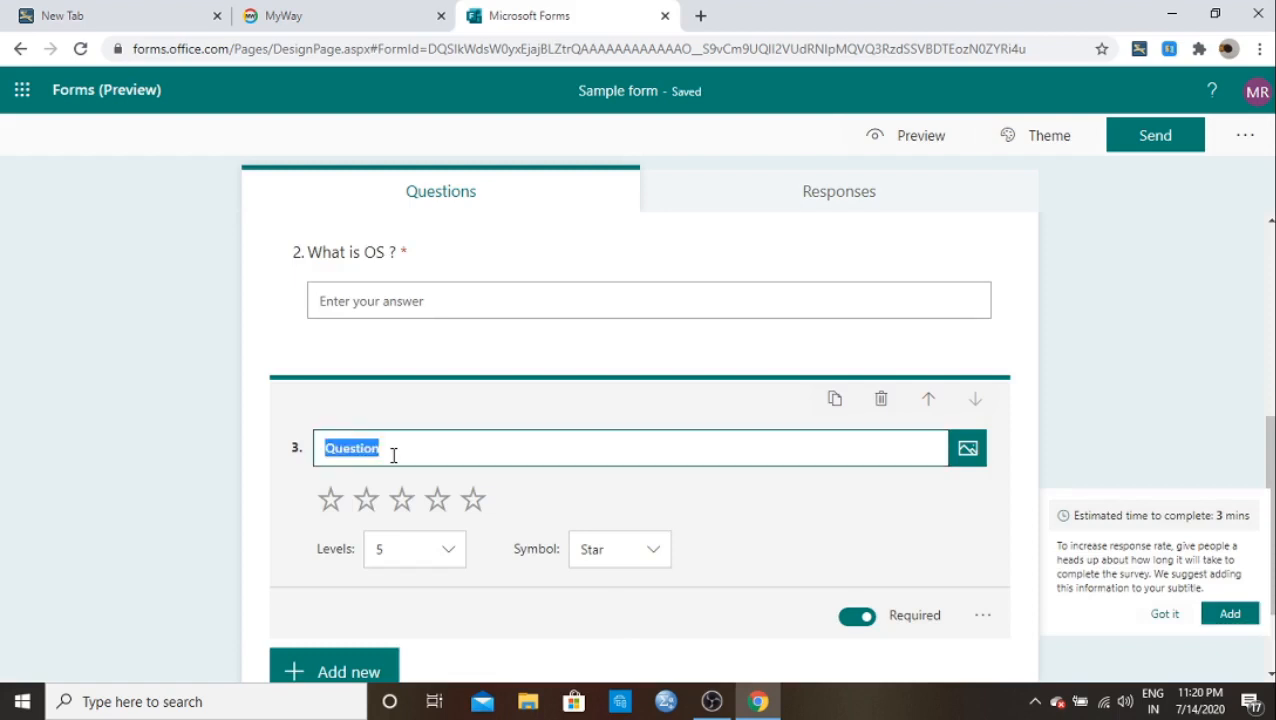
key("BackSpace")
type("W")
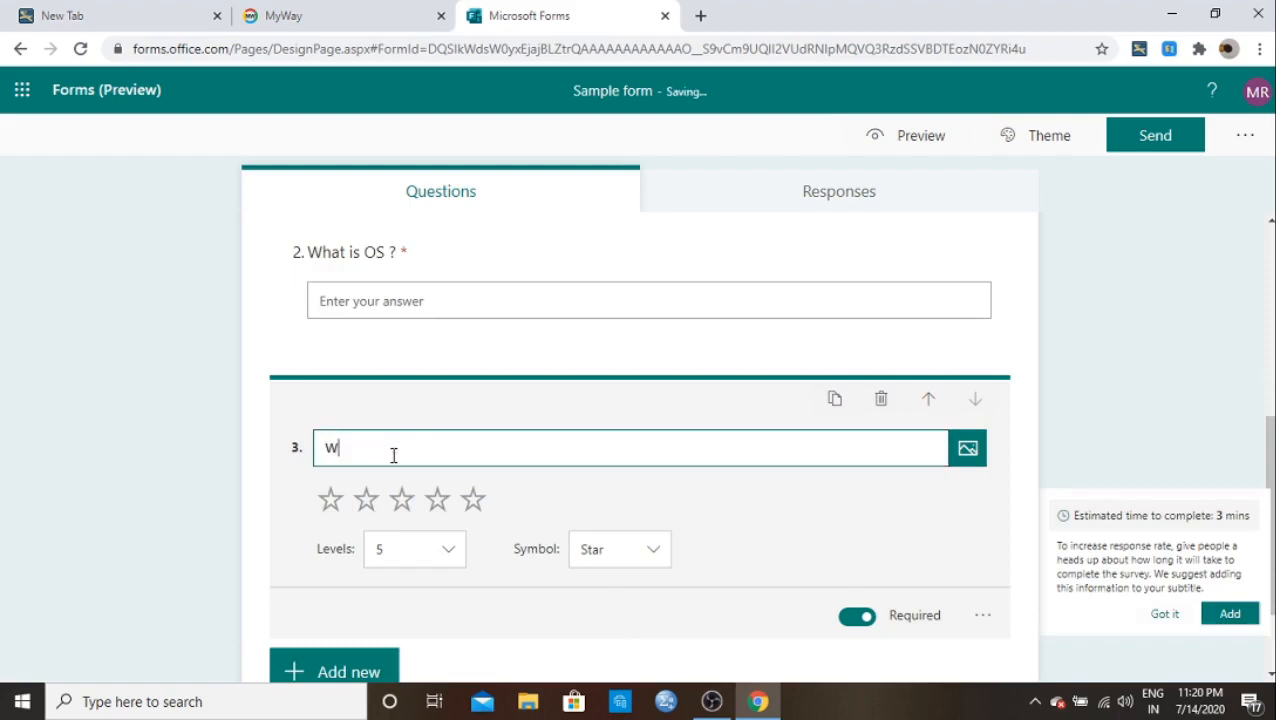
type("hat is your opinion about to")
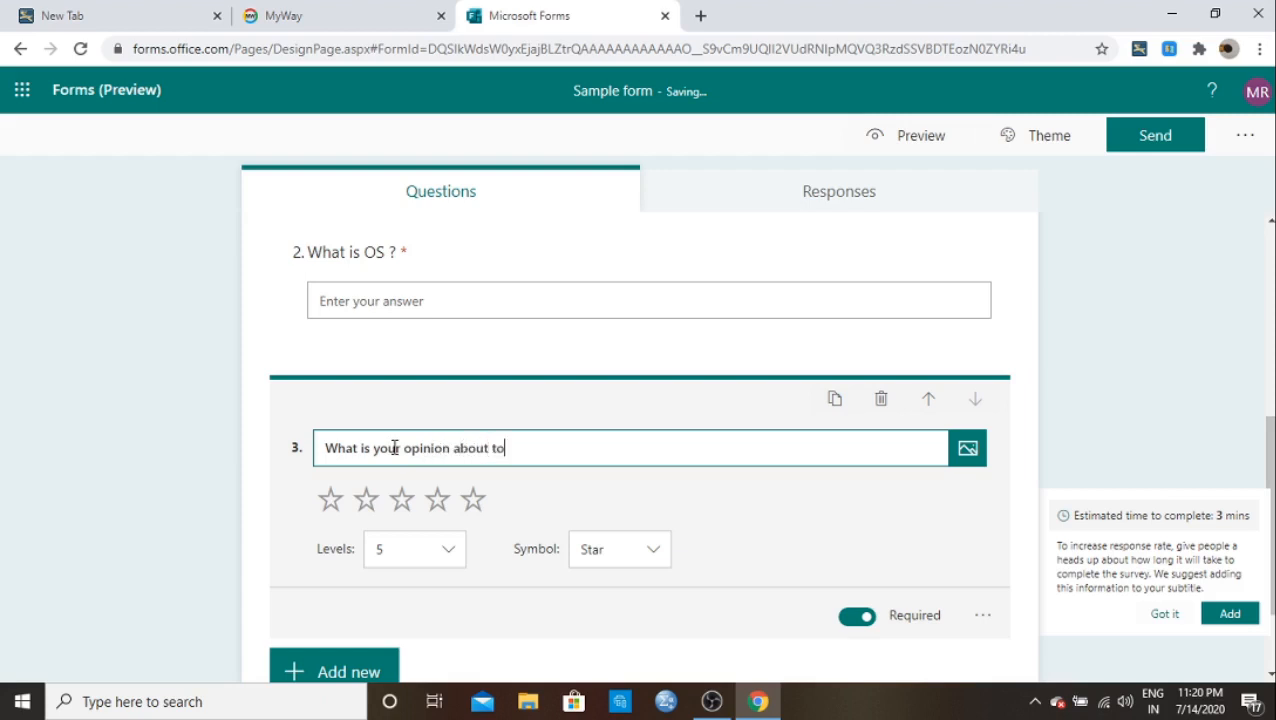
type("day class")
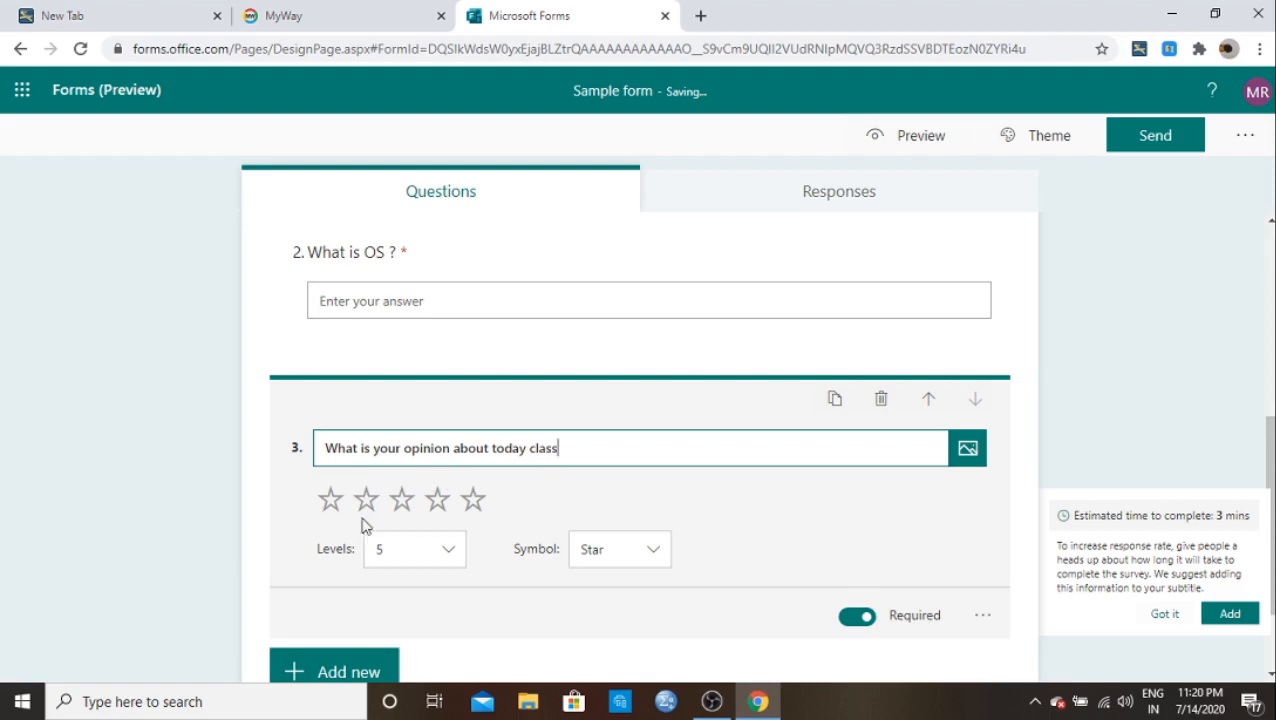
left_click(451, 549)
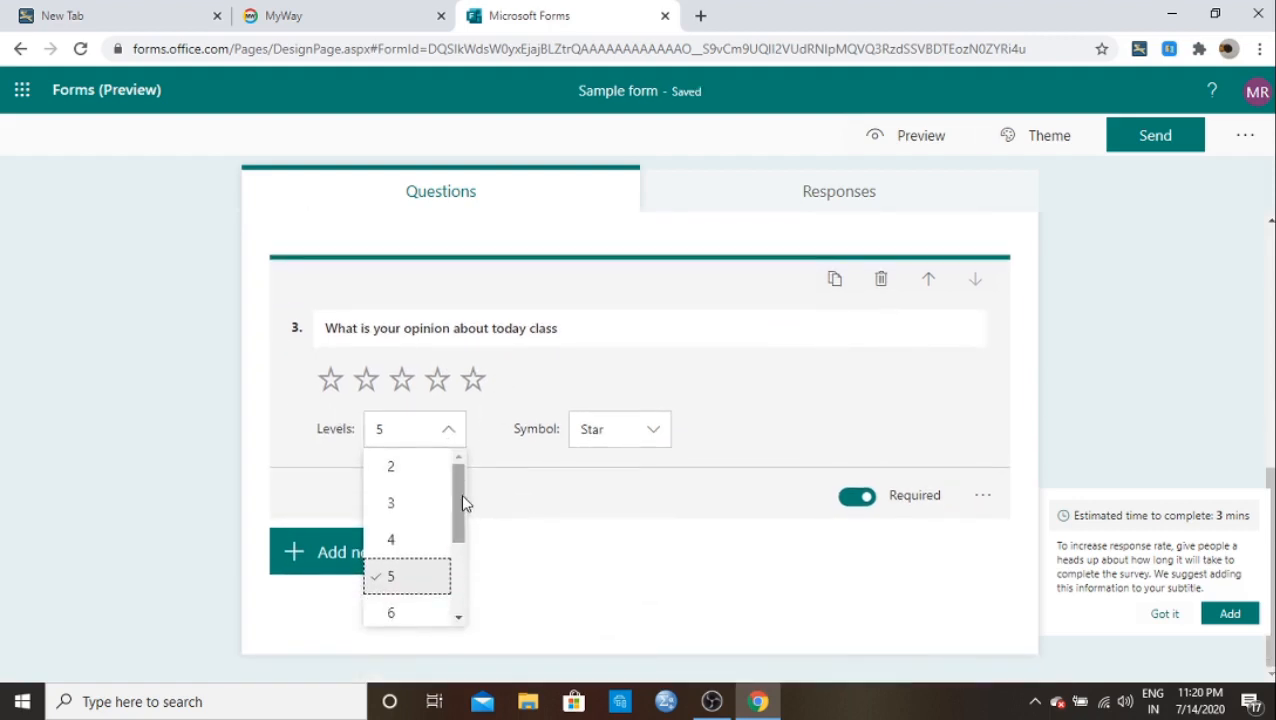
left_click_drag(464, 478, 484, 563)
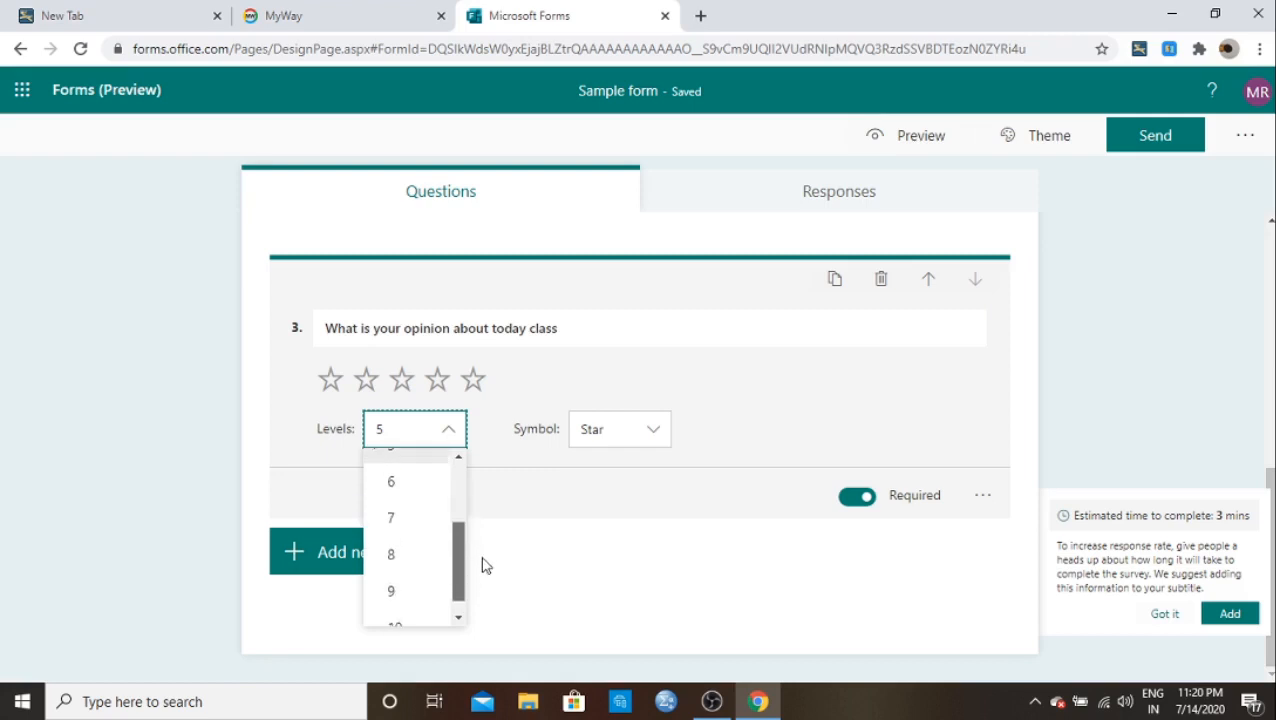
left_click(417, 585)
left_click(449, 431)
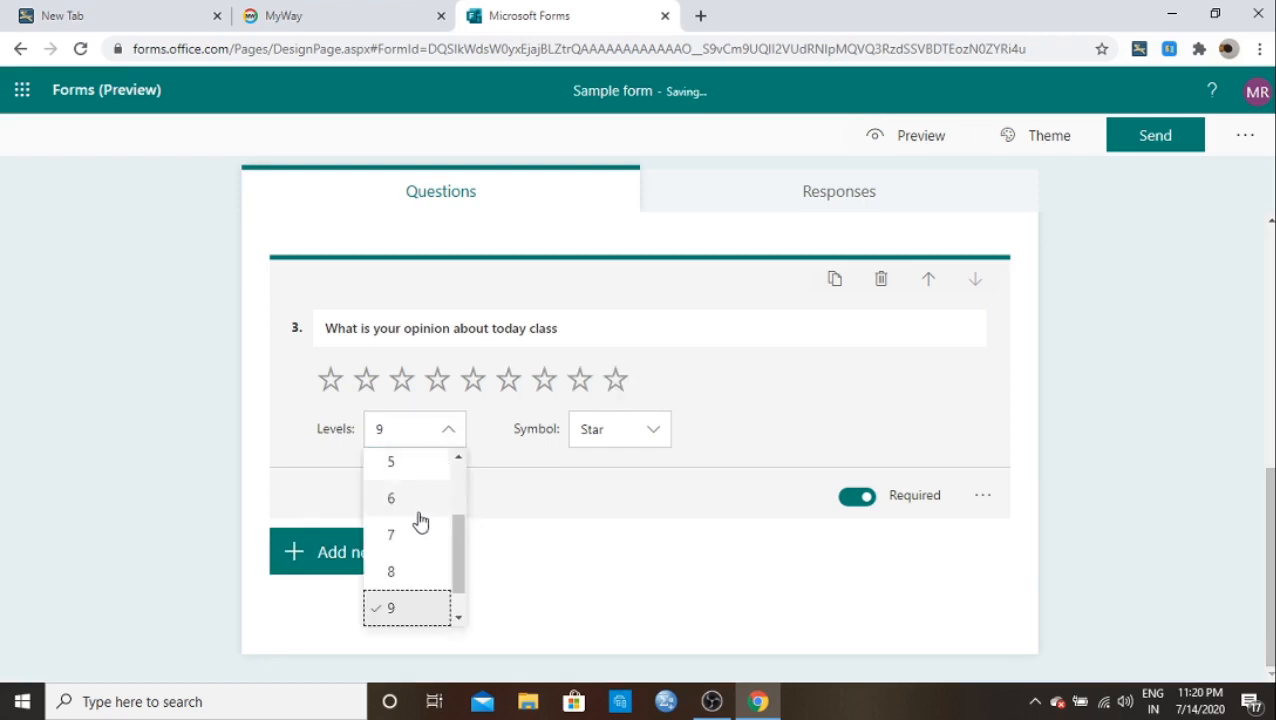
left_click(413, 499)
left_click(441, 443)
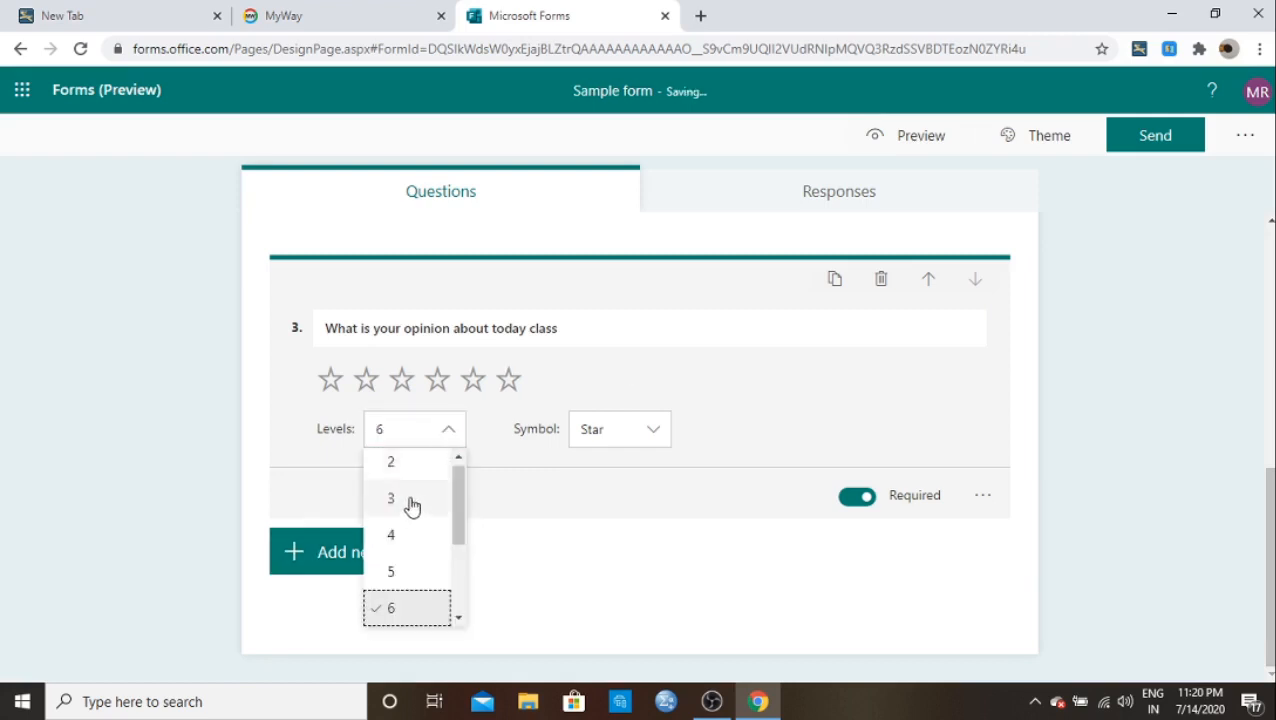
left_click(447, 430)
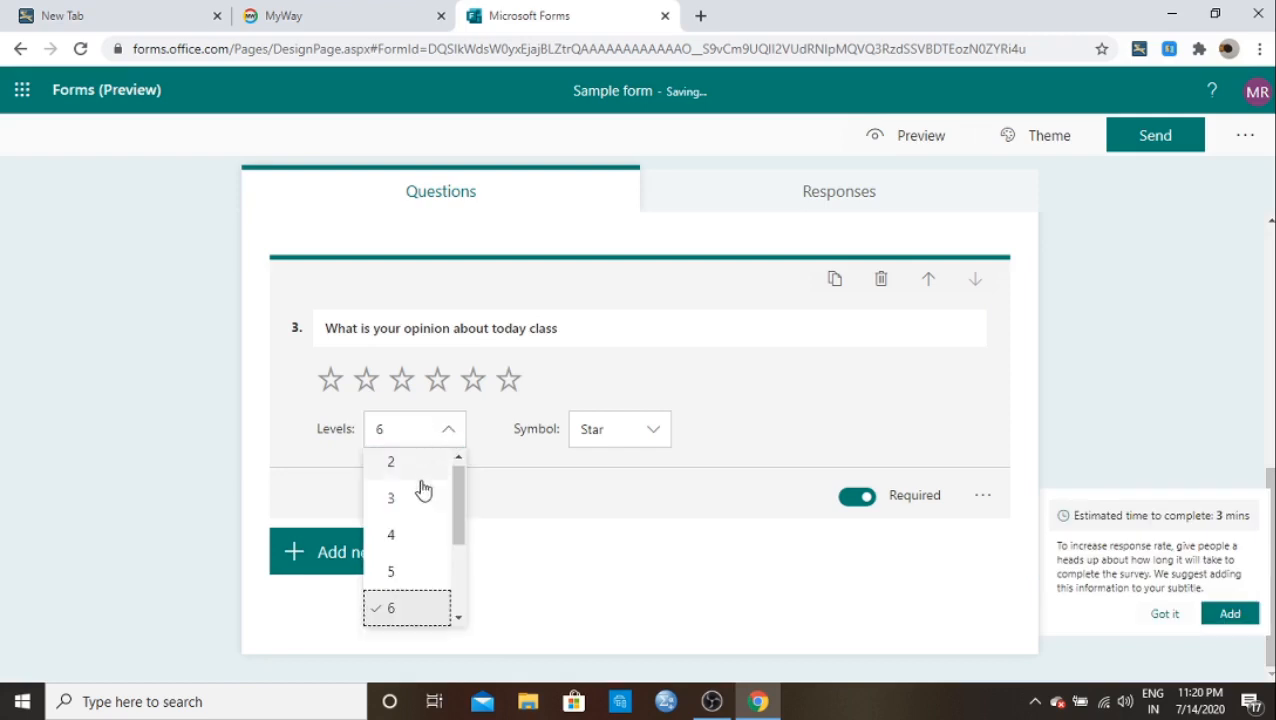
left_click(395, 568)
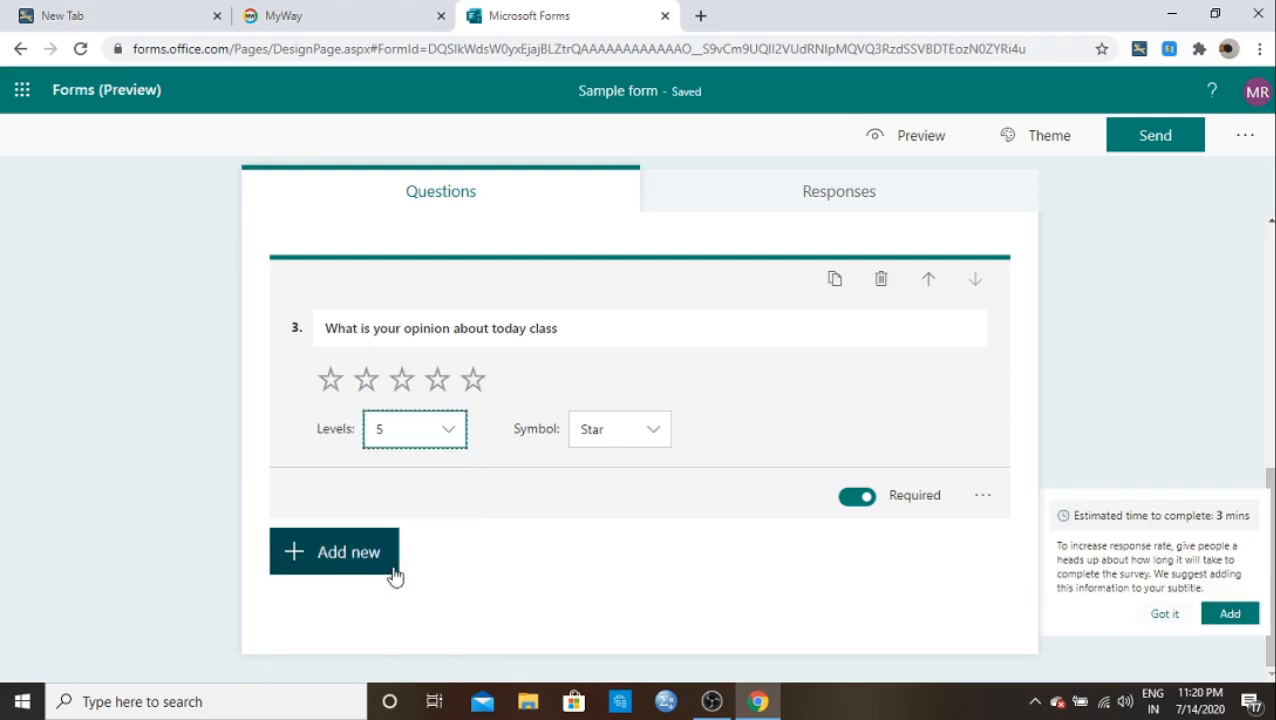
left_click(652, 436)
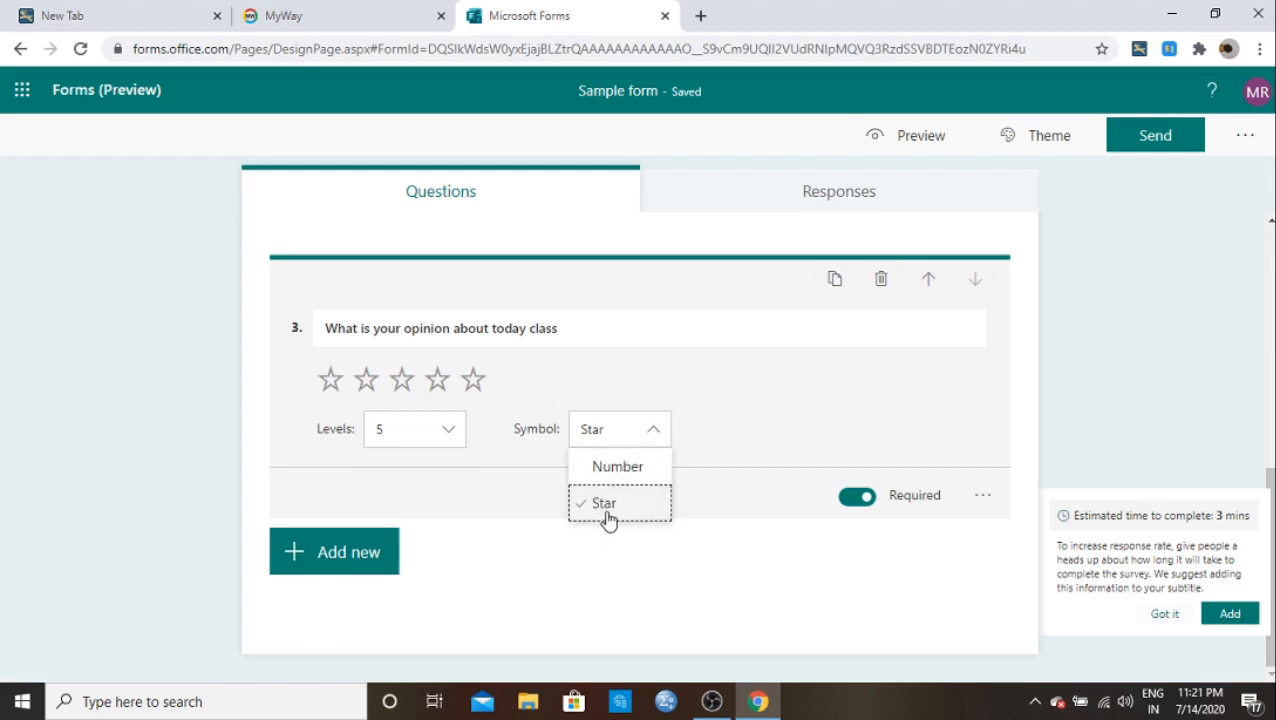
left_click(618, 468)
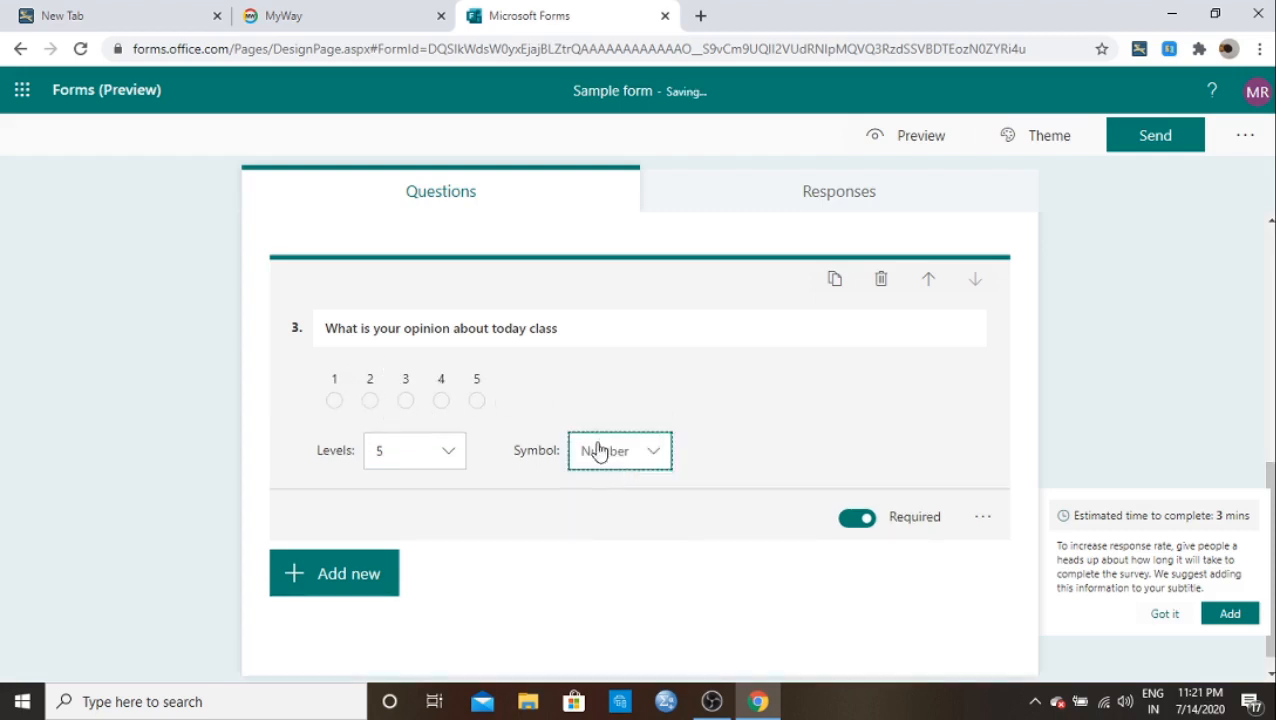
left_click(648, 456)
left_click(621, 521)
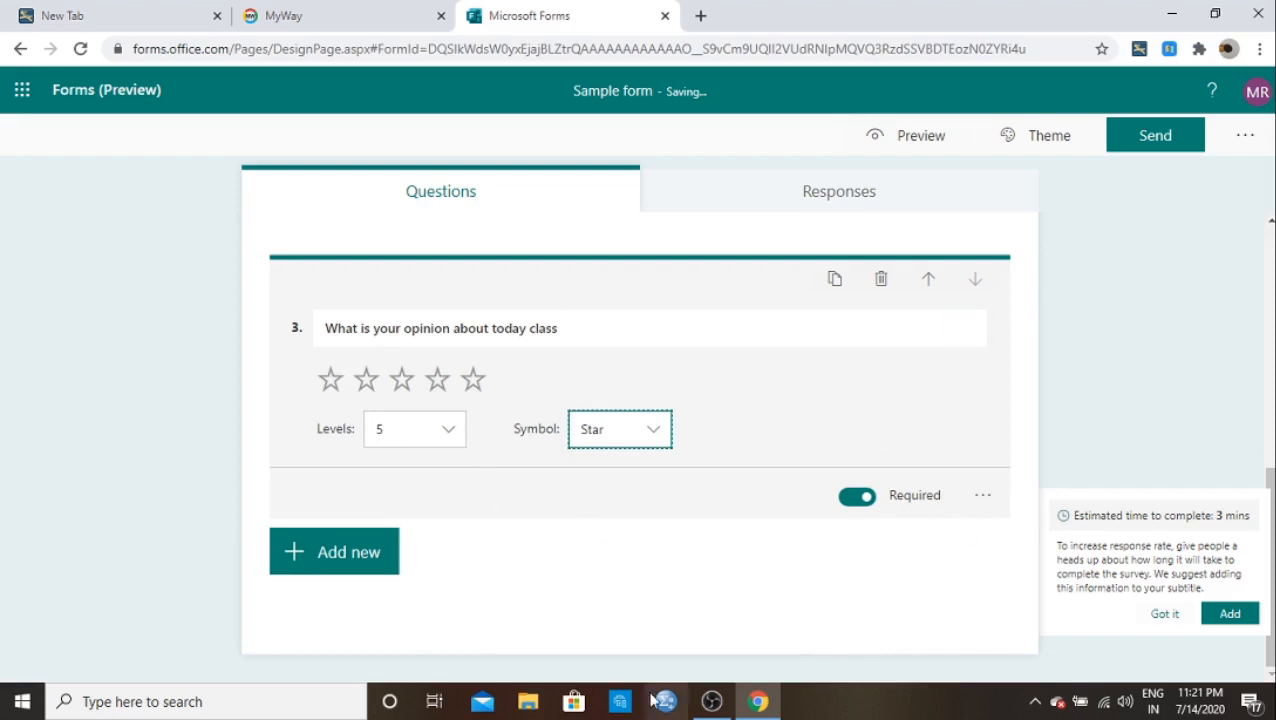
Step: Add date question 4 titled 'When our first class started ?'
left_click(360, 563)
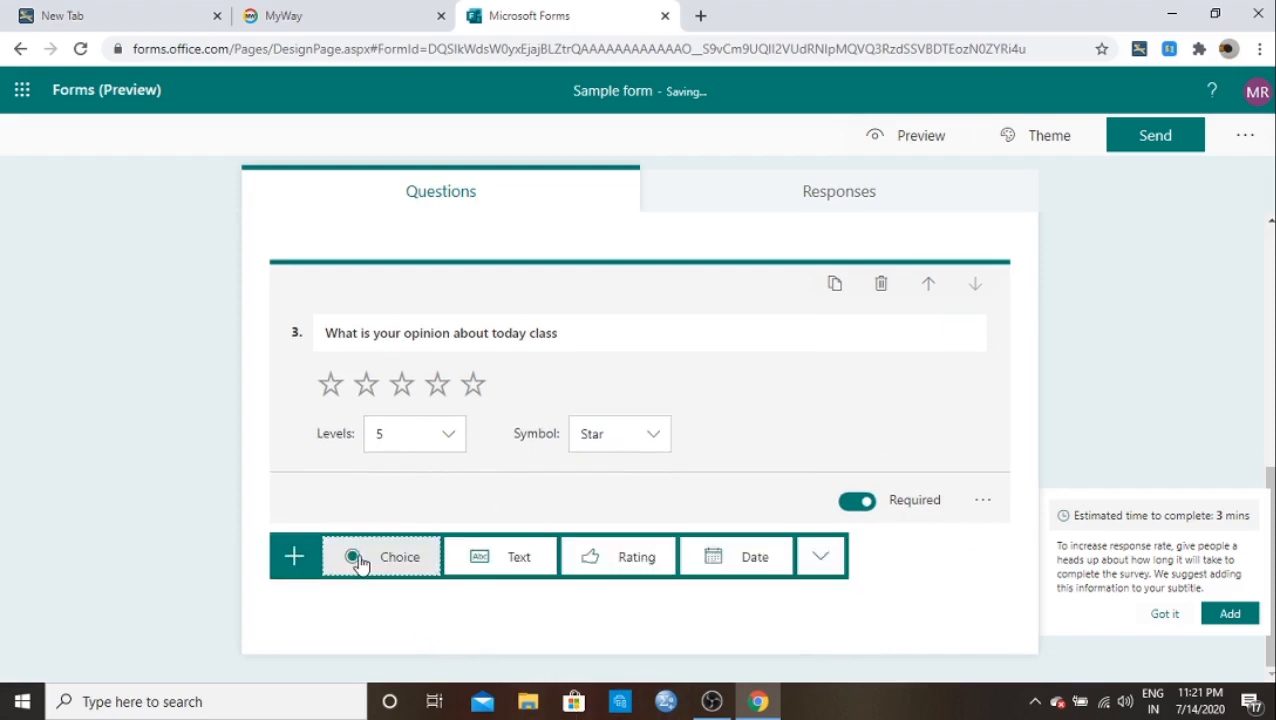
left_click(740, 572)
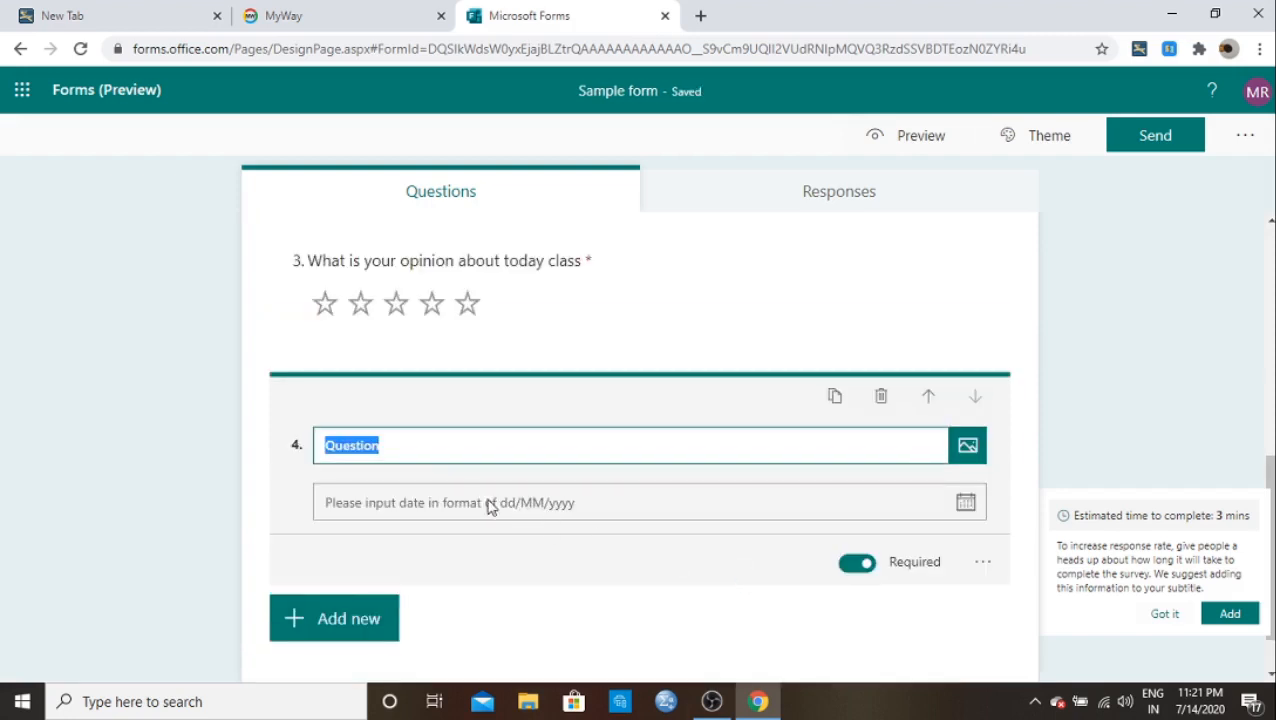
left_click(402, 448)
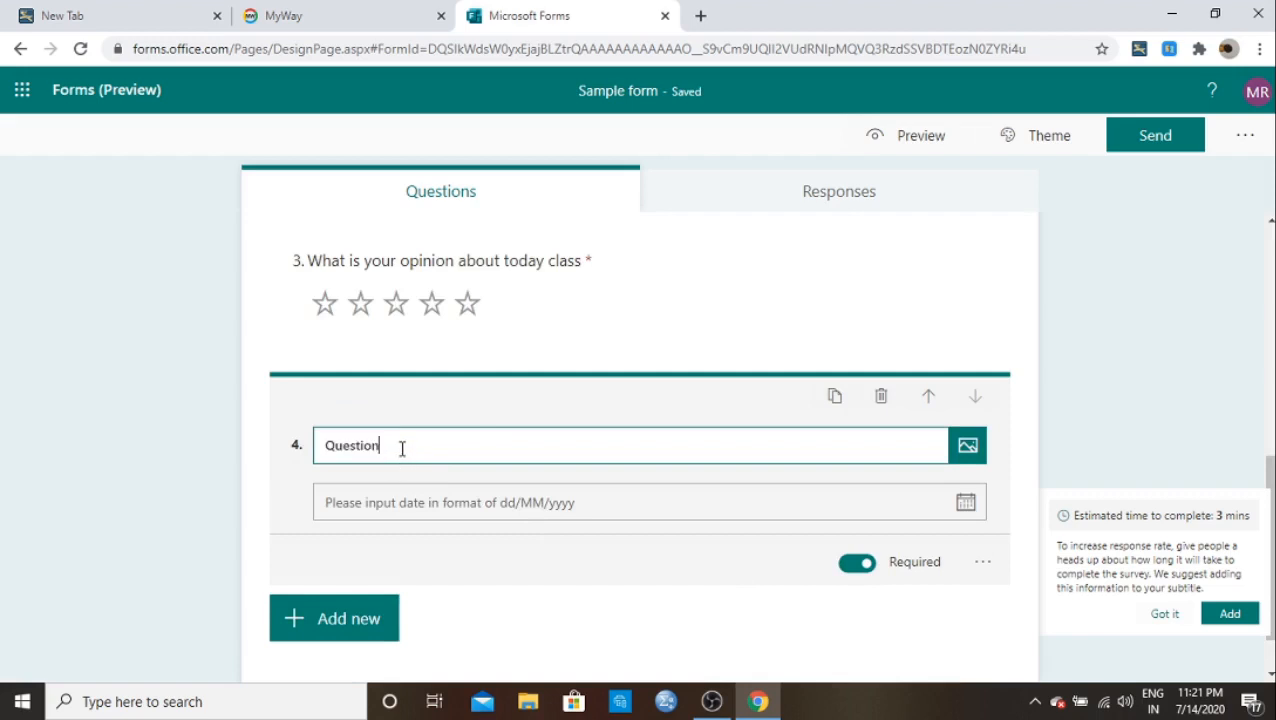
key("BackSpace")
key("BackSpace")
key("BackSpace")
key("BackSpace")
key("BackSpace")
key("BackSpace")
key("BackSpace")
key("BackSpace")
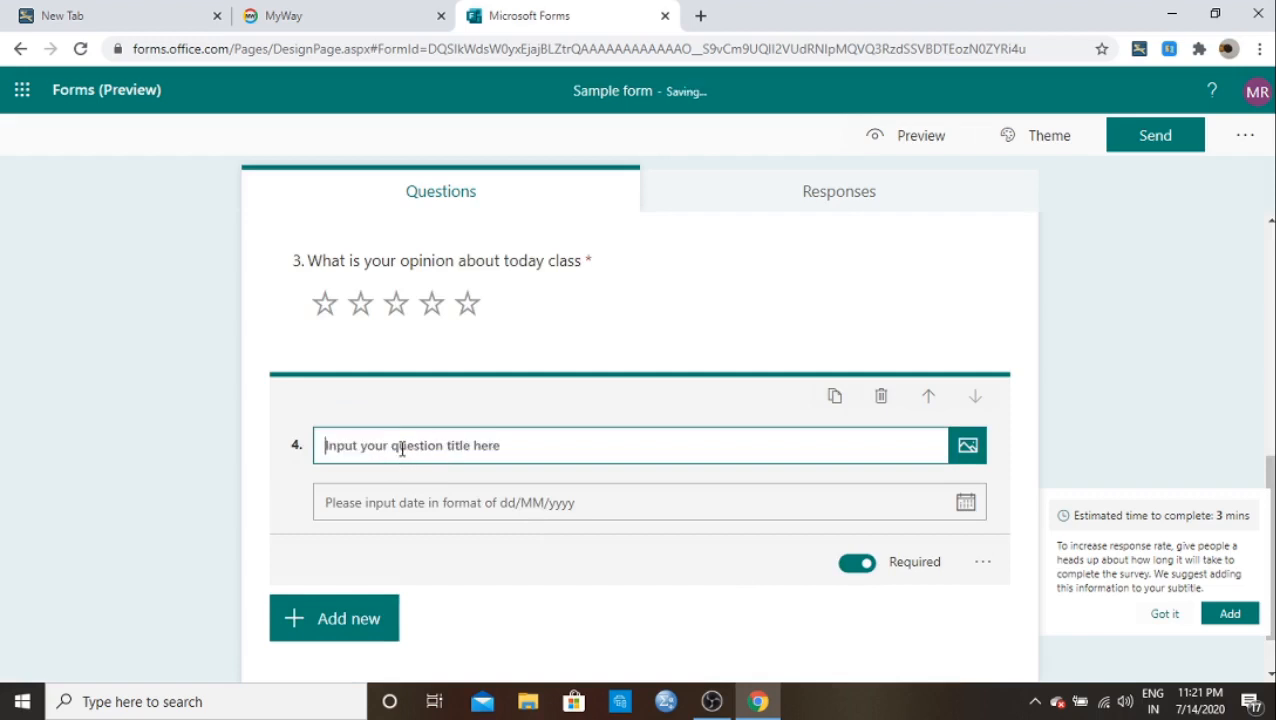
type("When")
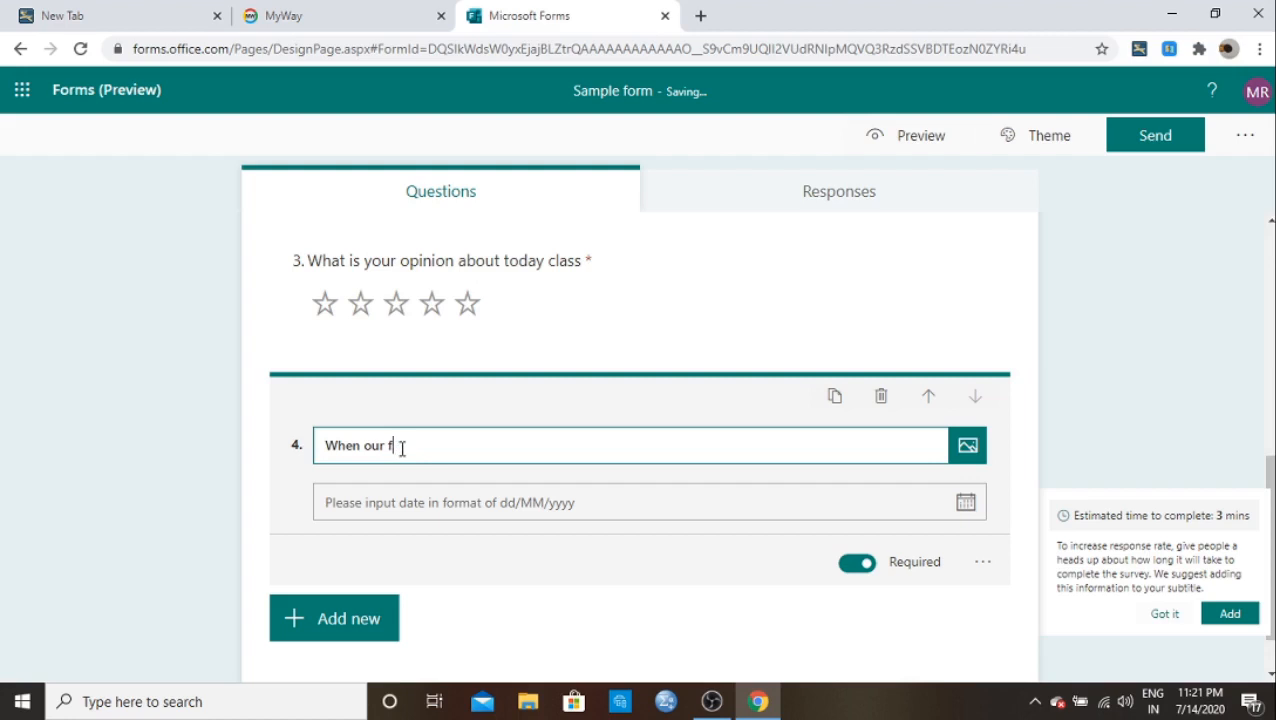
type("our first class started ?")
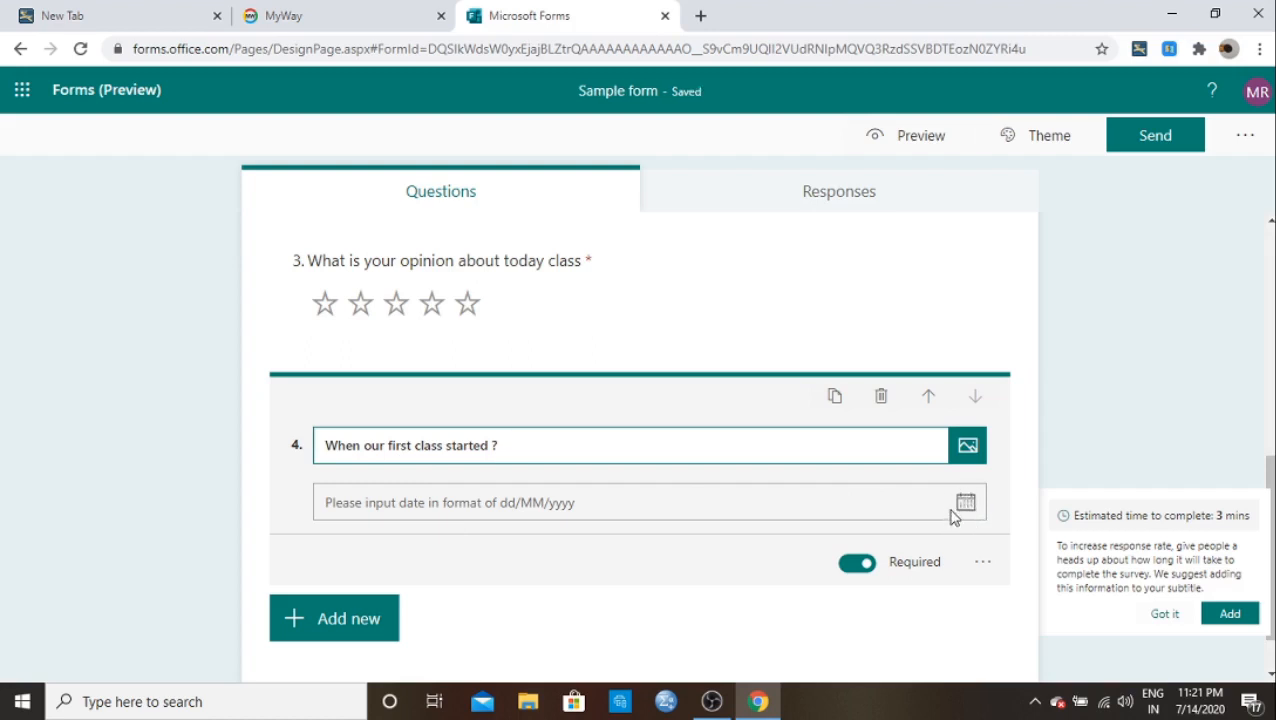
scroll(455, 505, "down", 1)
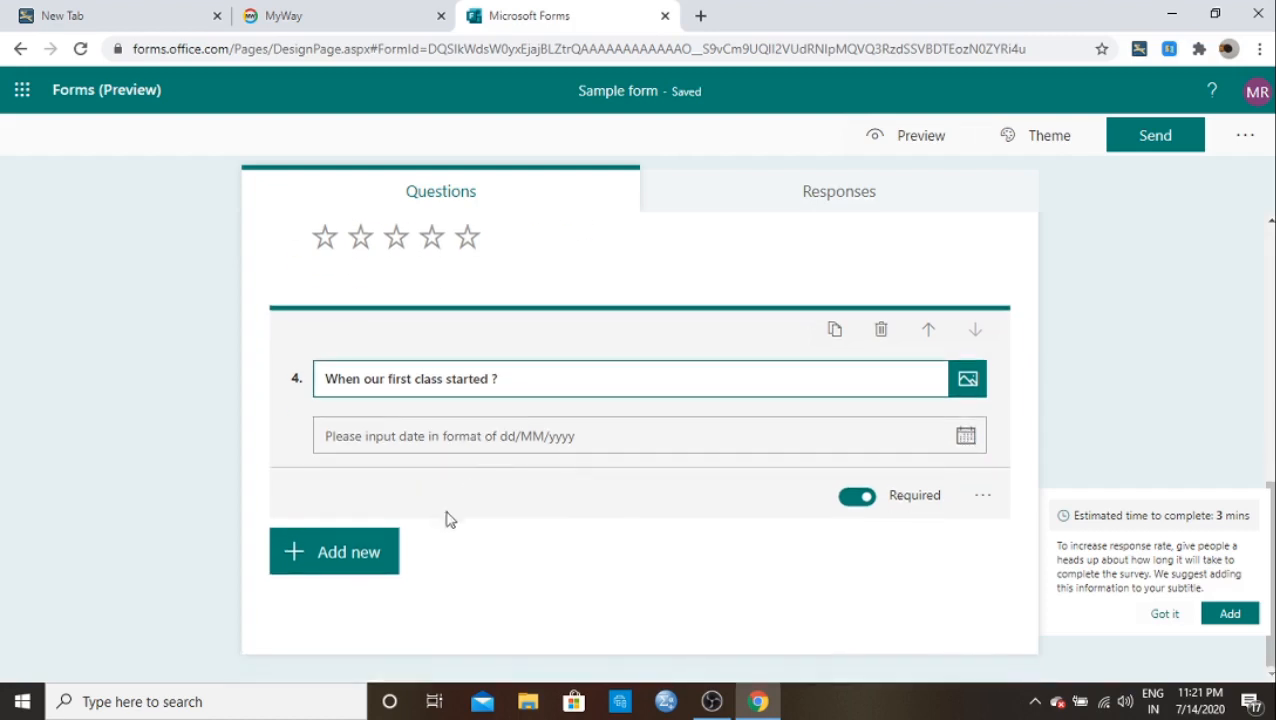
Step: Add Likert question 5 from the extra question types, titled 'What is your opinion about the product A'
left_click(380, 563)
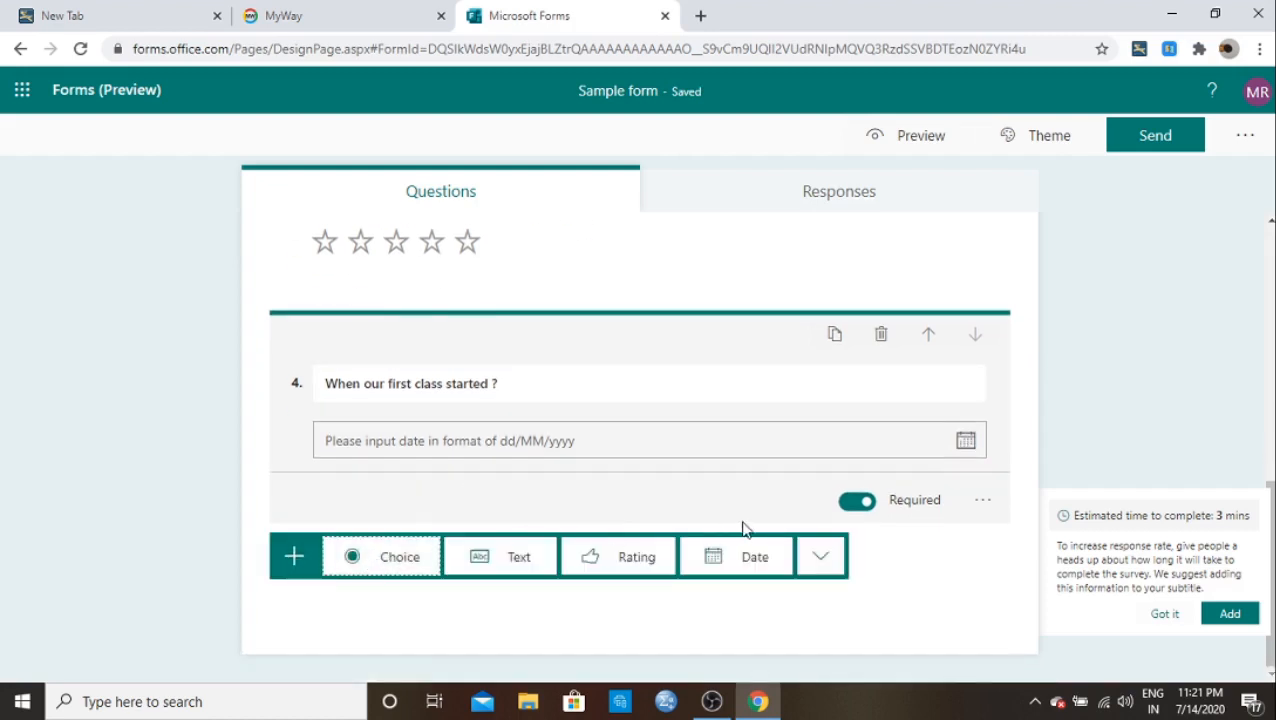
left_click(812, 566)
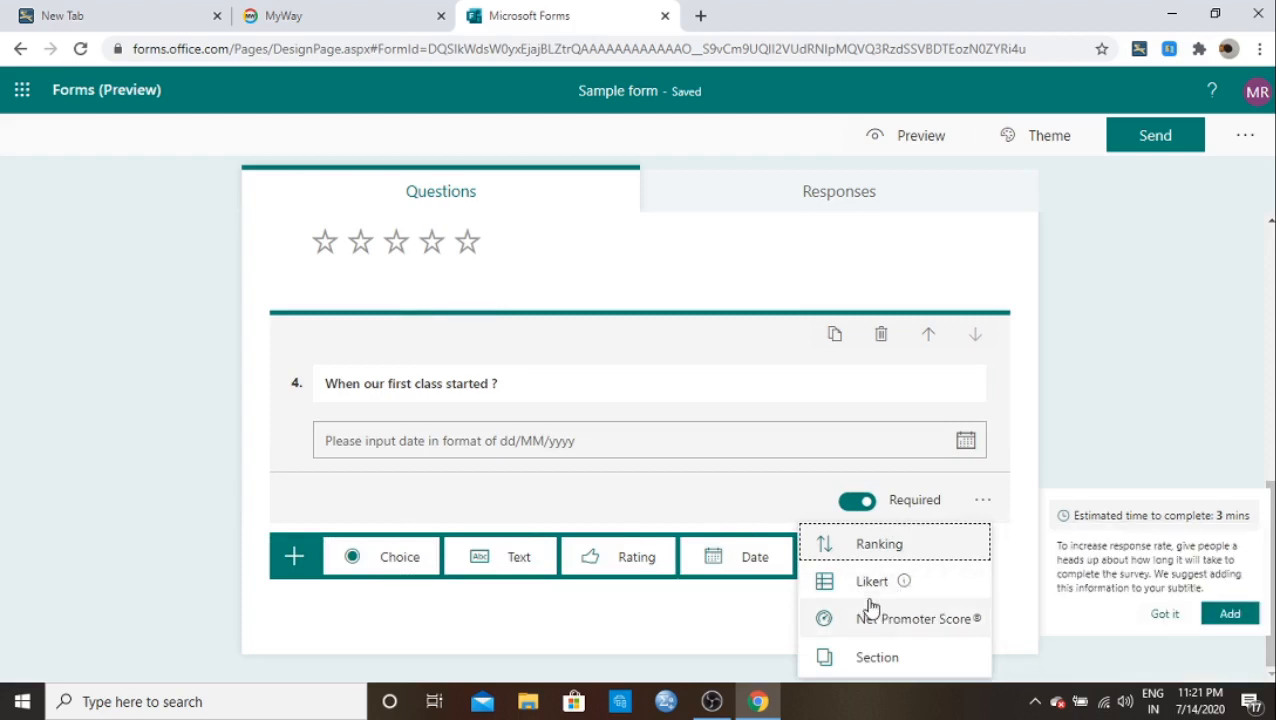
mouse_move(861, 596)
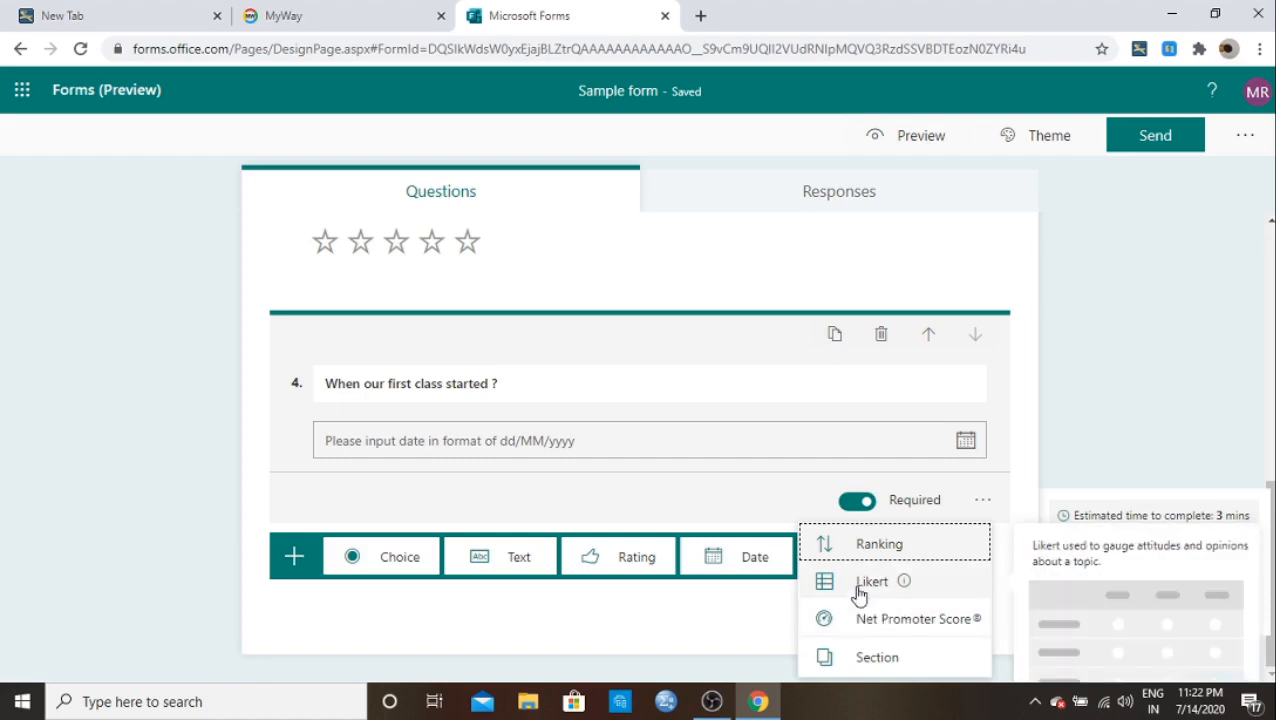
left_click(859, 596)
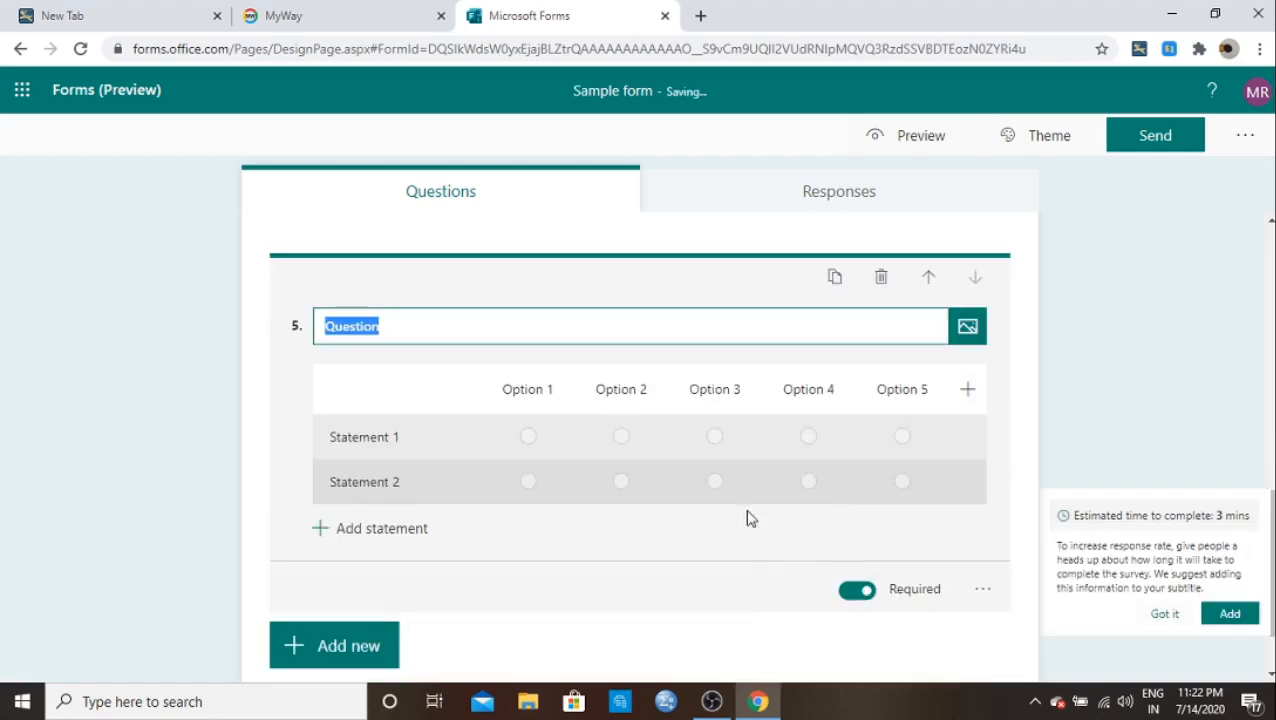
left_click(394, 333)
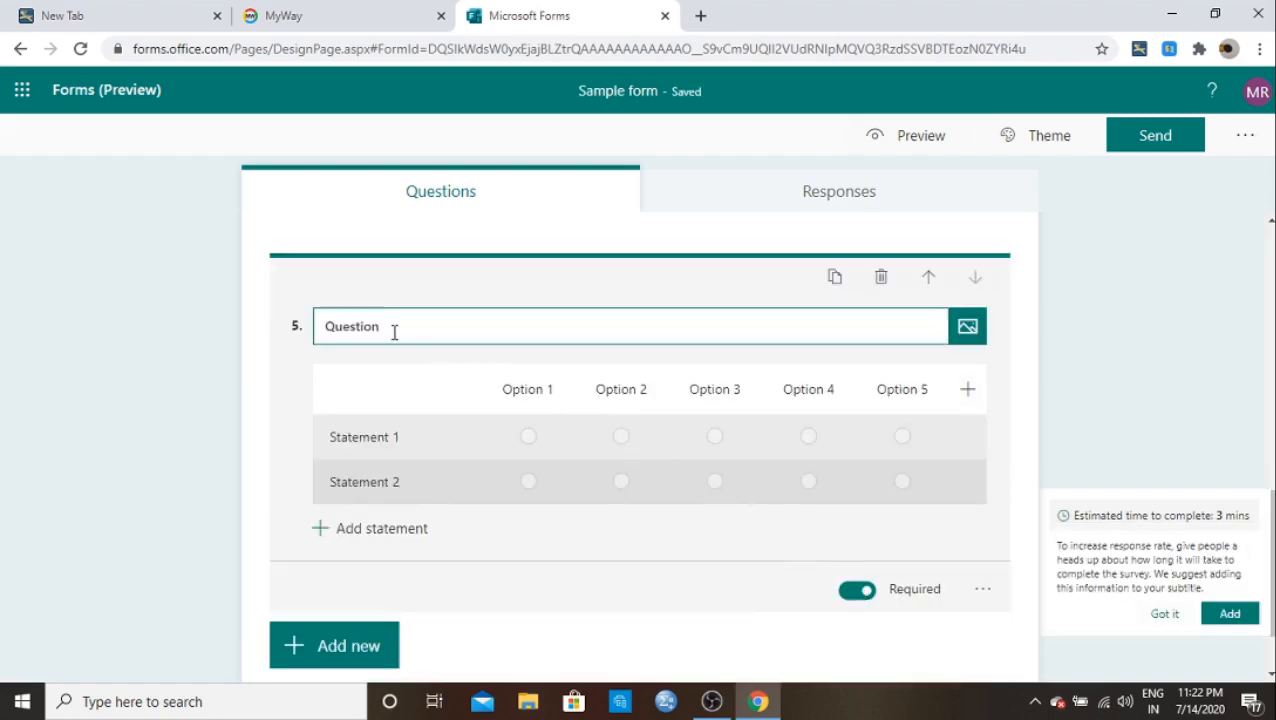
key("BackSpace")
key("BackSpace")
key("BackSpace")
key("BackSpace")
key("BackSpace")
key("BackSpace")
key("BackSpace")
key("BackSpace")
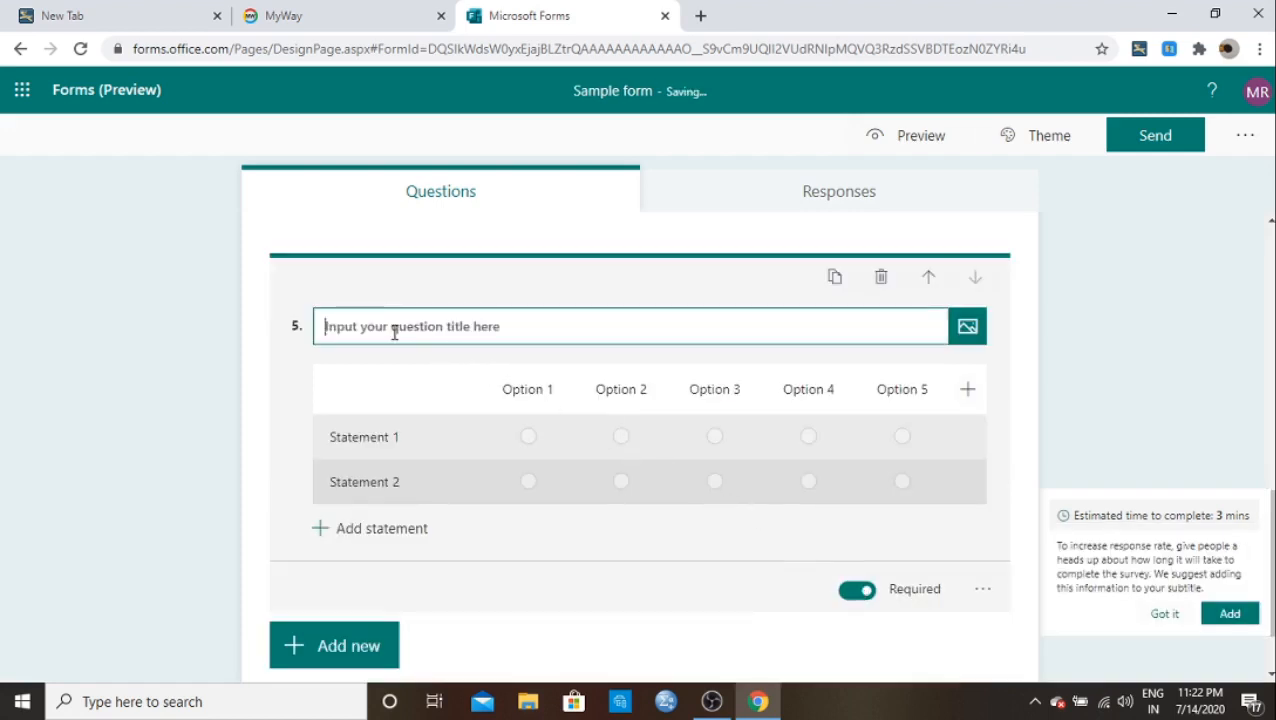
type("What is you")
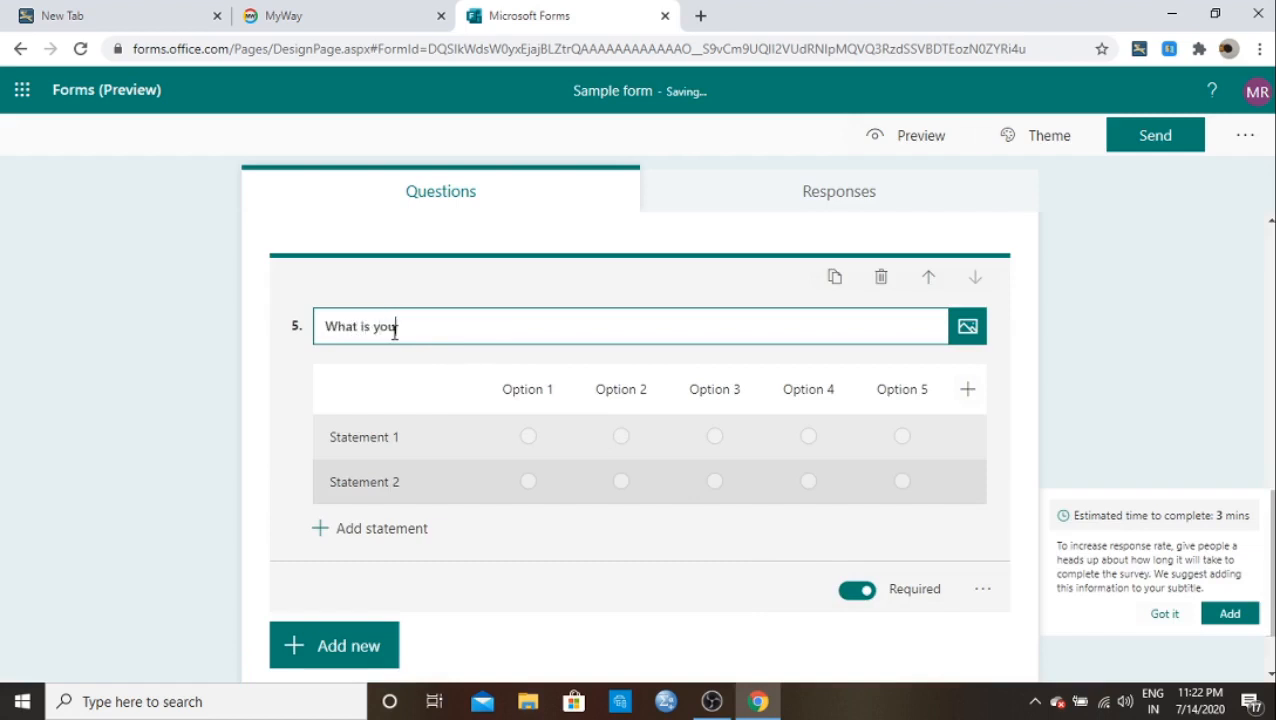
type("inion about the product A")
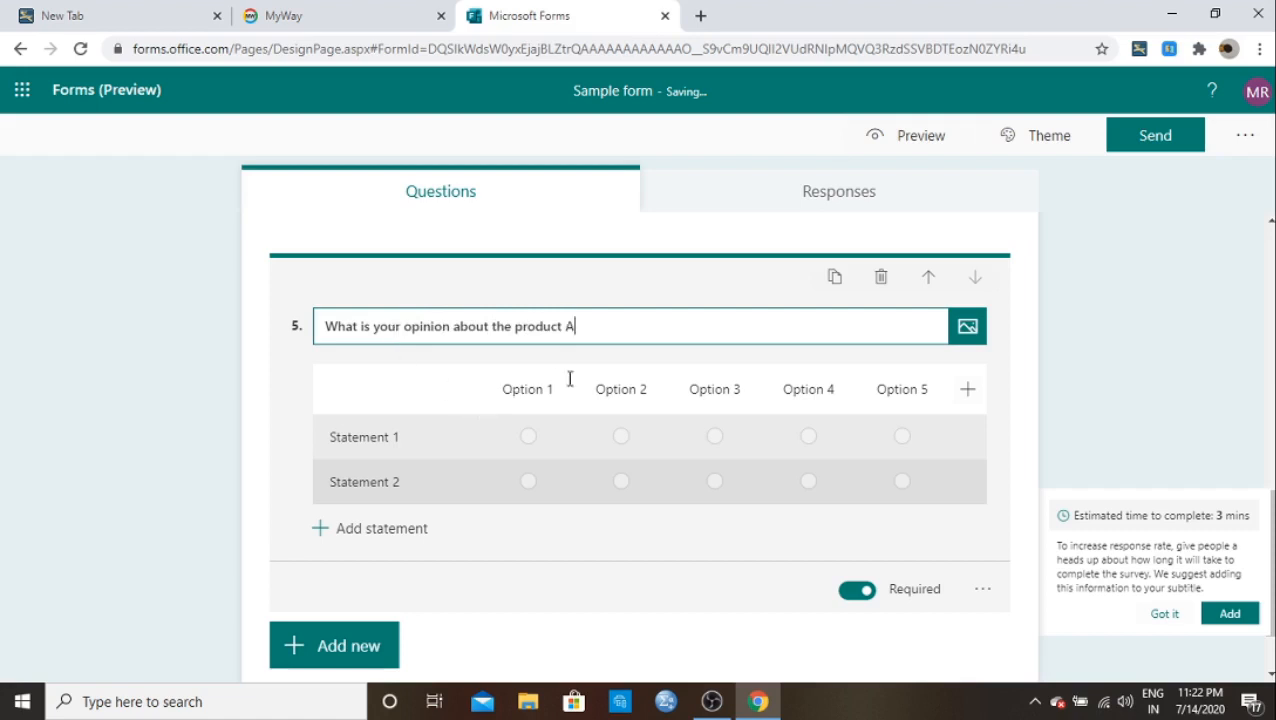
Step: Label the first three scale columns Highly satisfied, satisfied and neutral
left_click(504, 390)
key("BackSpace")
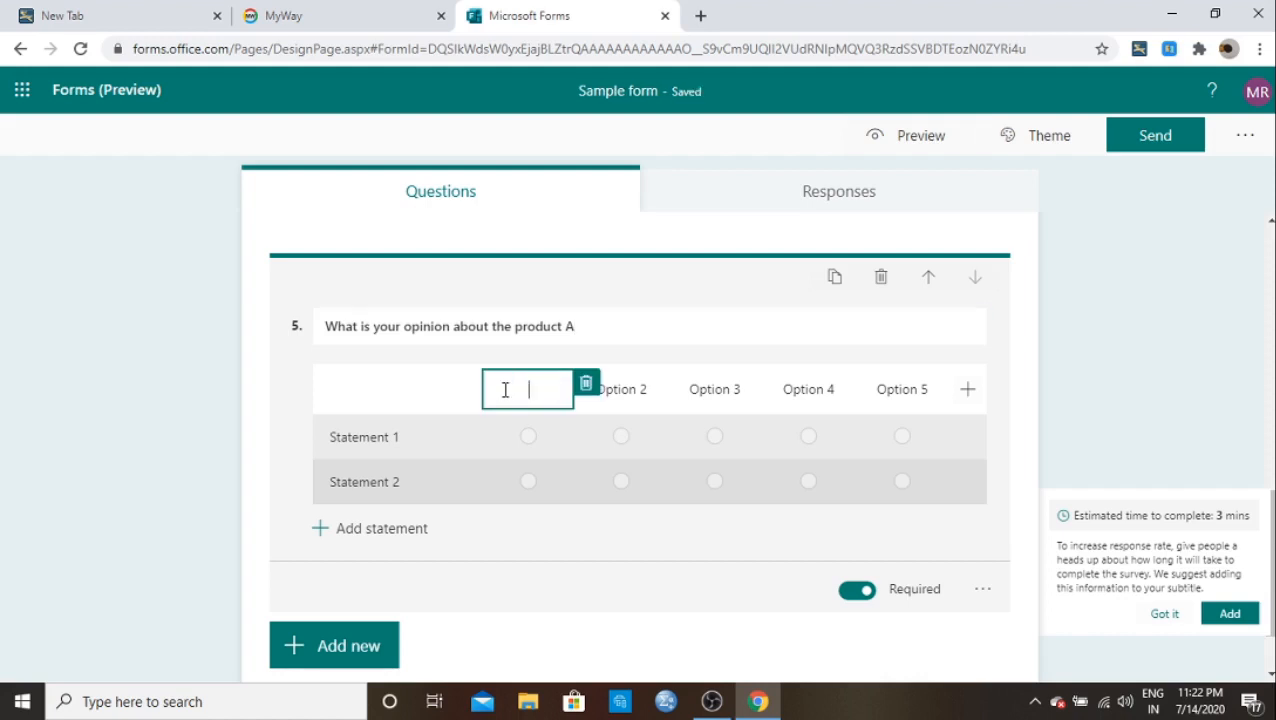
type("Highly satisfied")
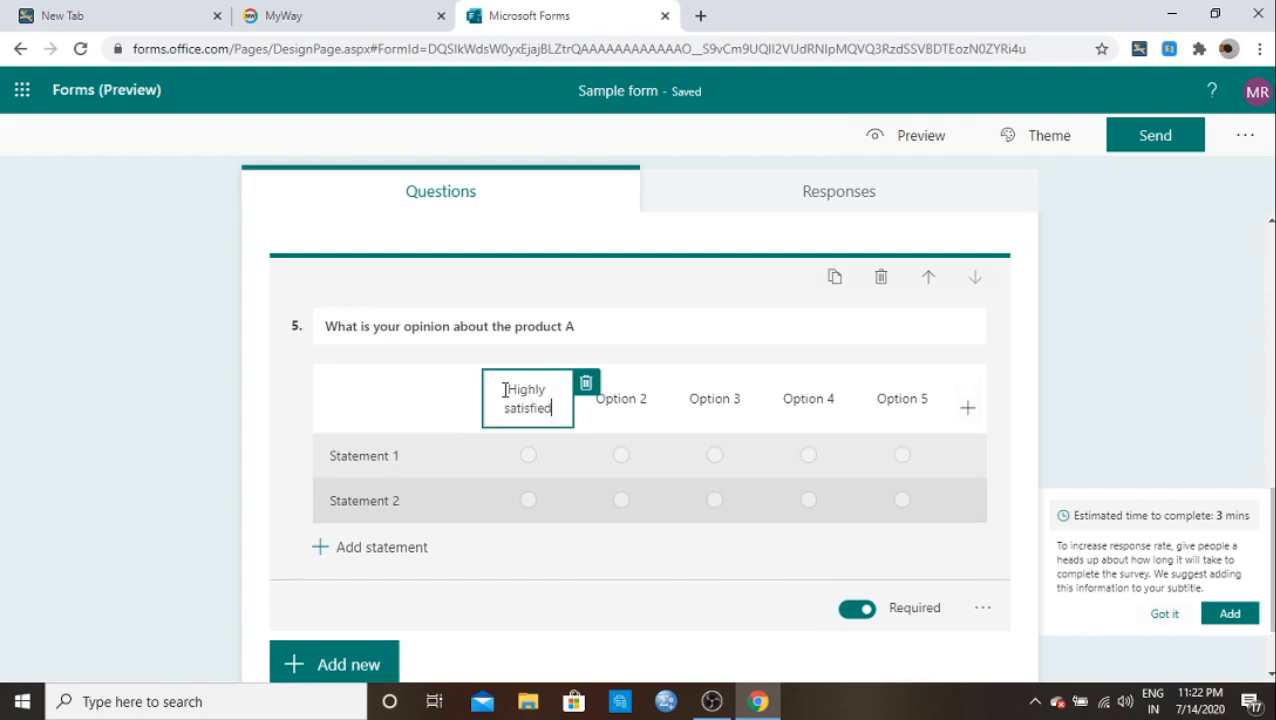
left_click(627, 403)
key("BackSpace")
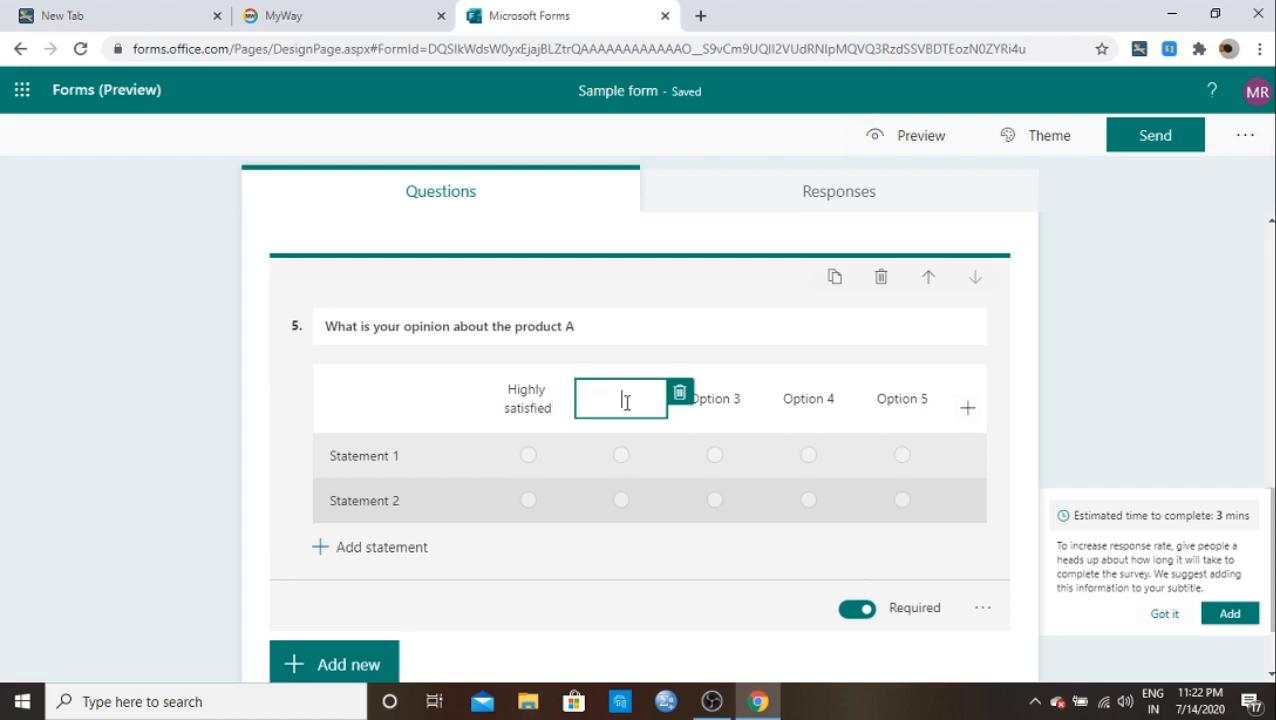
type("satisfied")
left_click(716, 396)
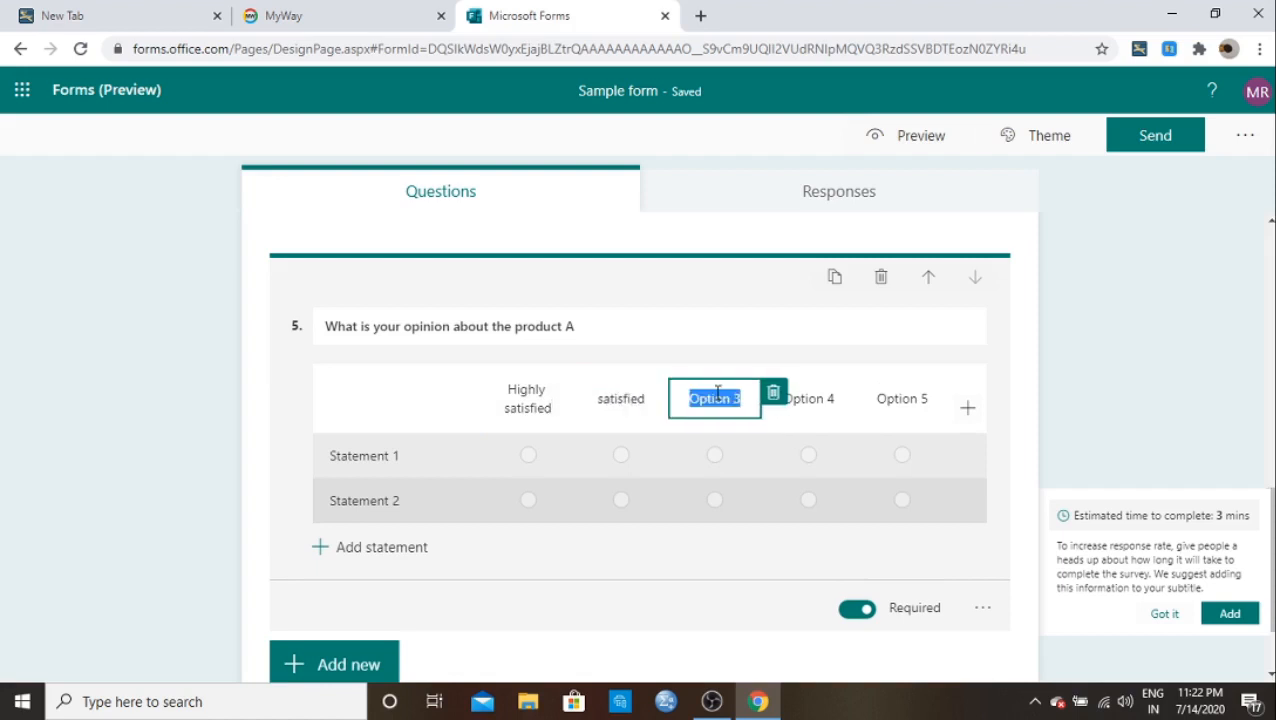
type("neutral")
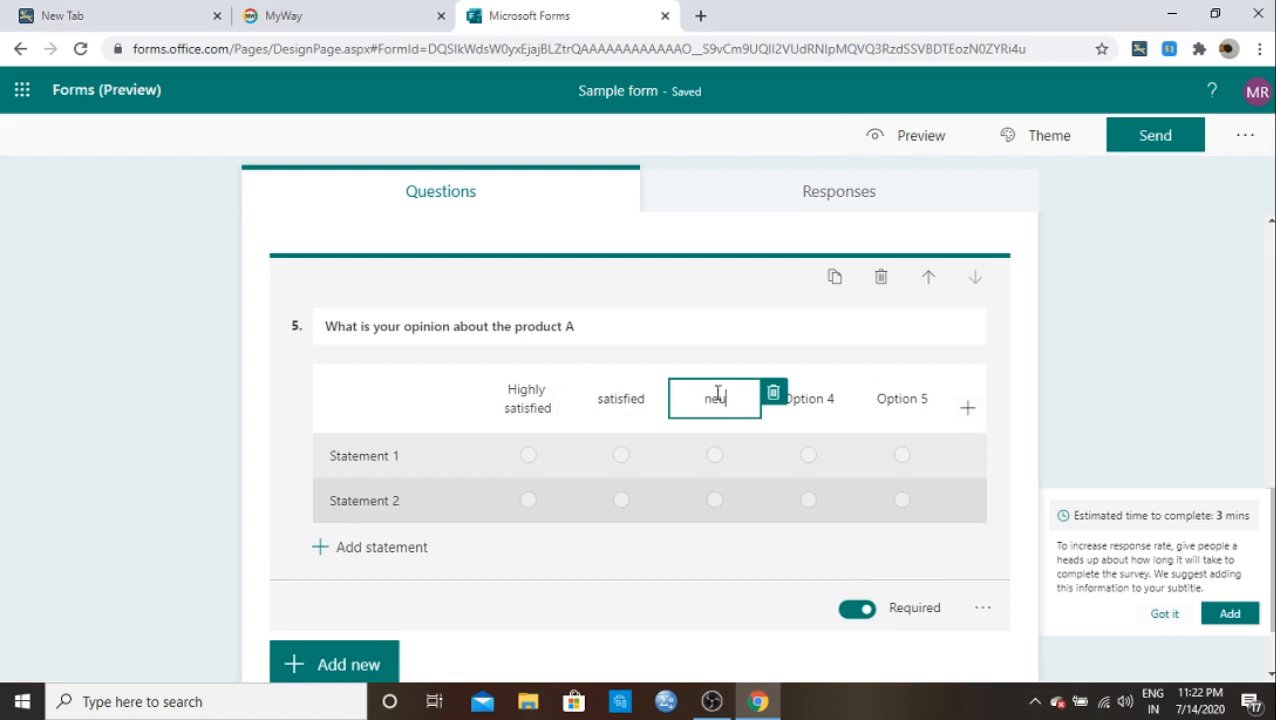
Step: Label the last two scale columns not satisfied and highly not satisfied
left_click(818, 395)
key("BackSpace")
type("no")
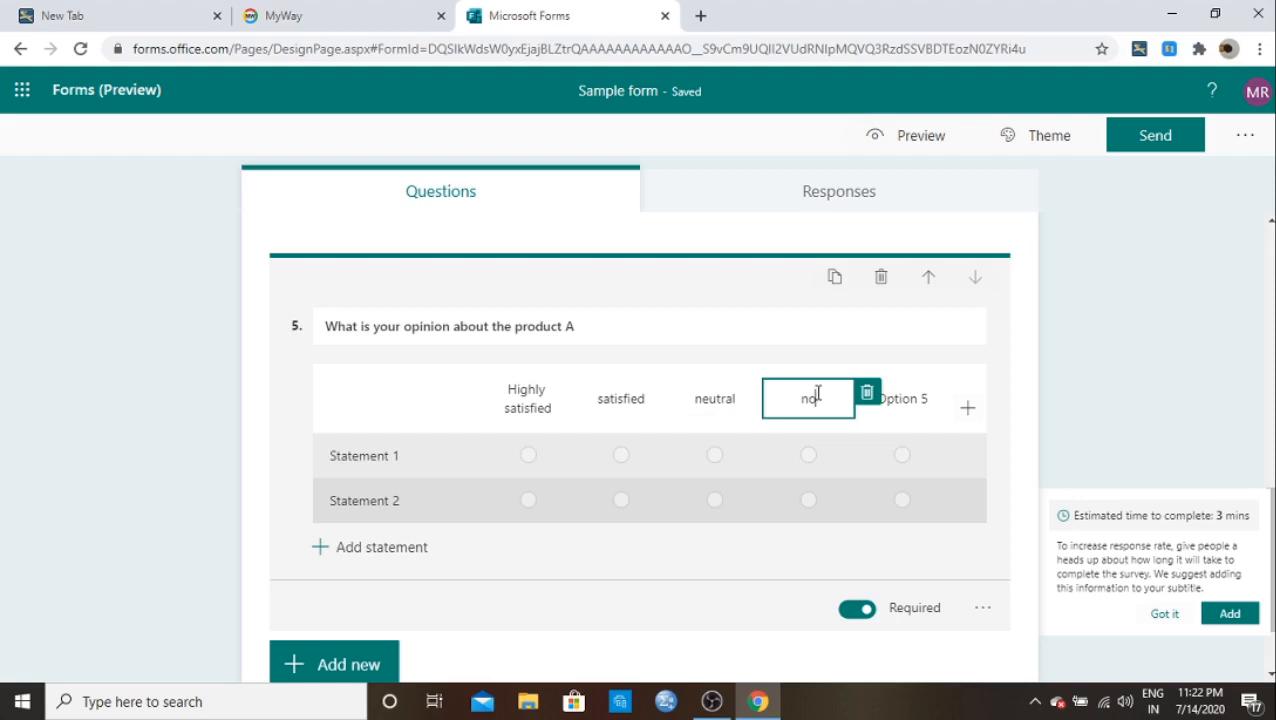
type("t satisfied")
left_click(920, 400)
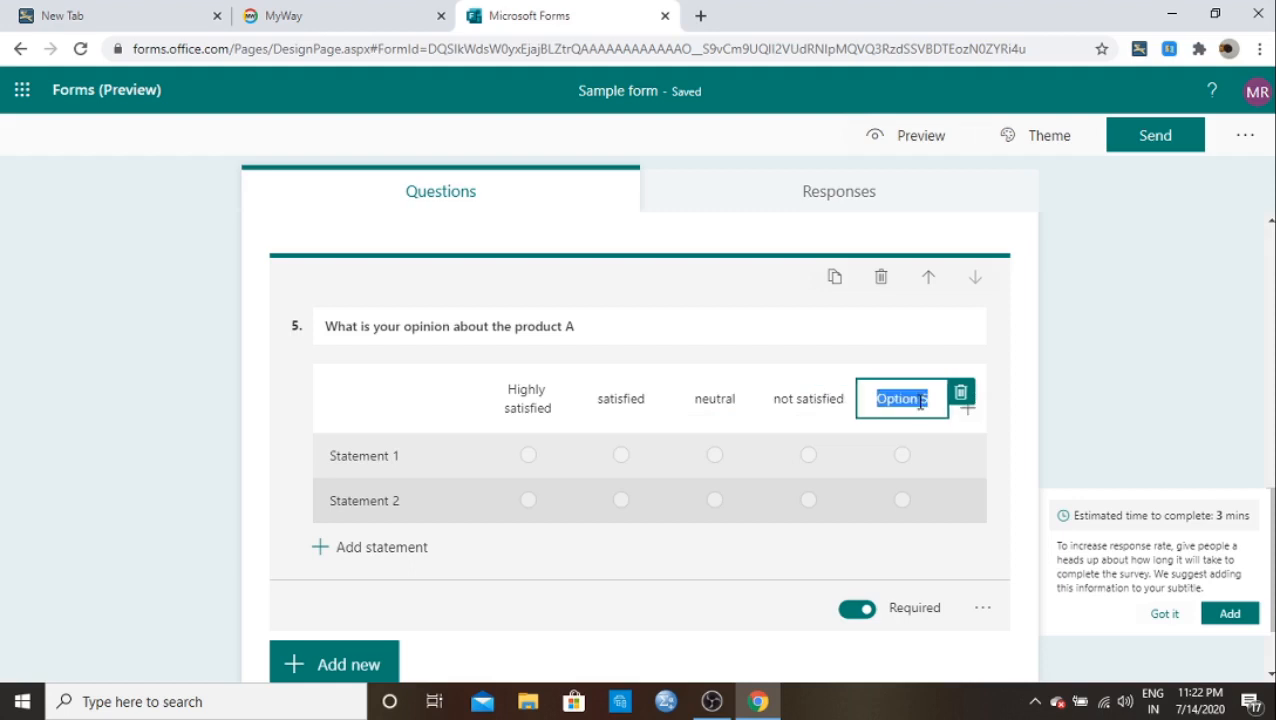
key("BackSpace")
type("high")
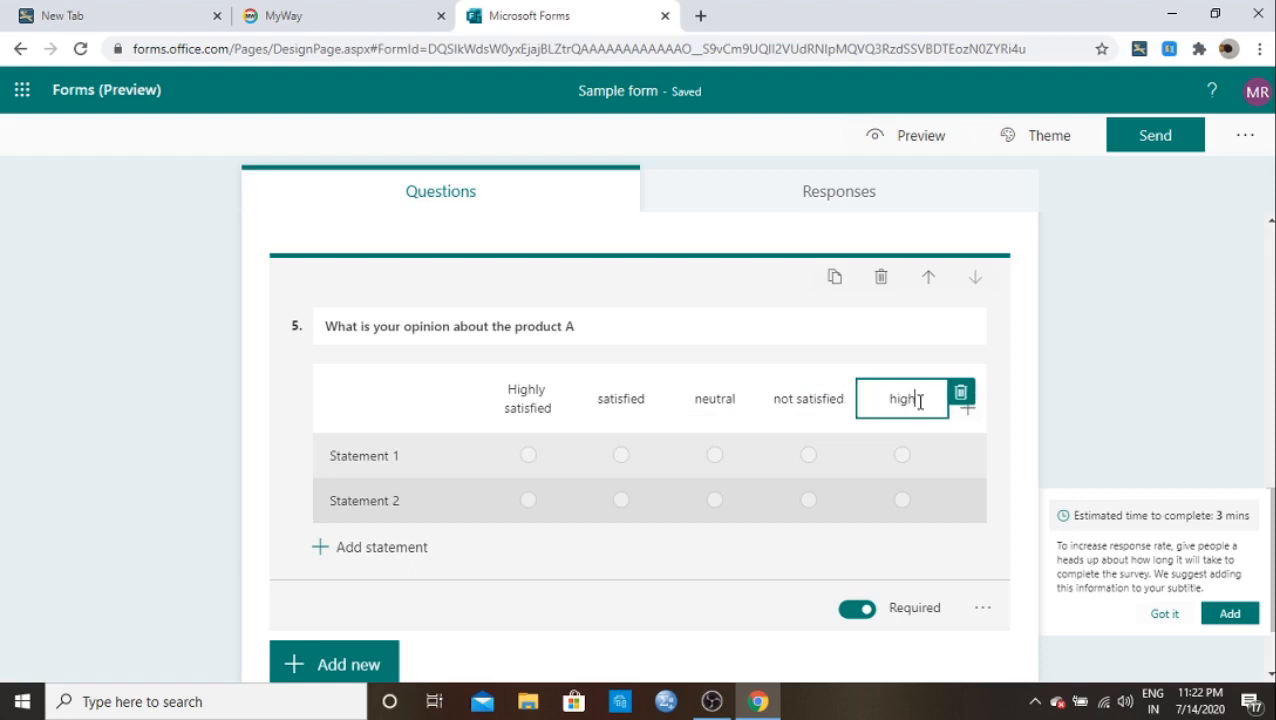
type("ly not satisd")
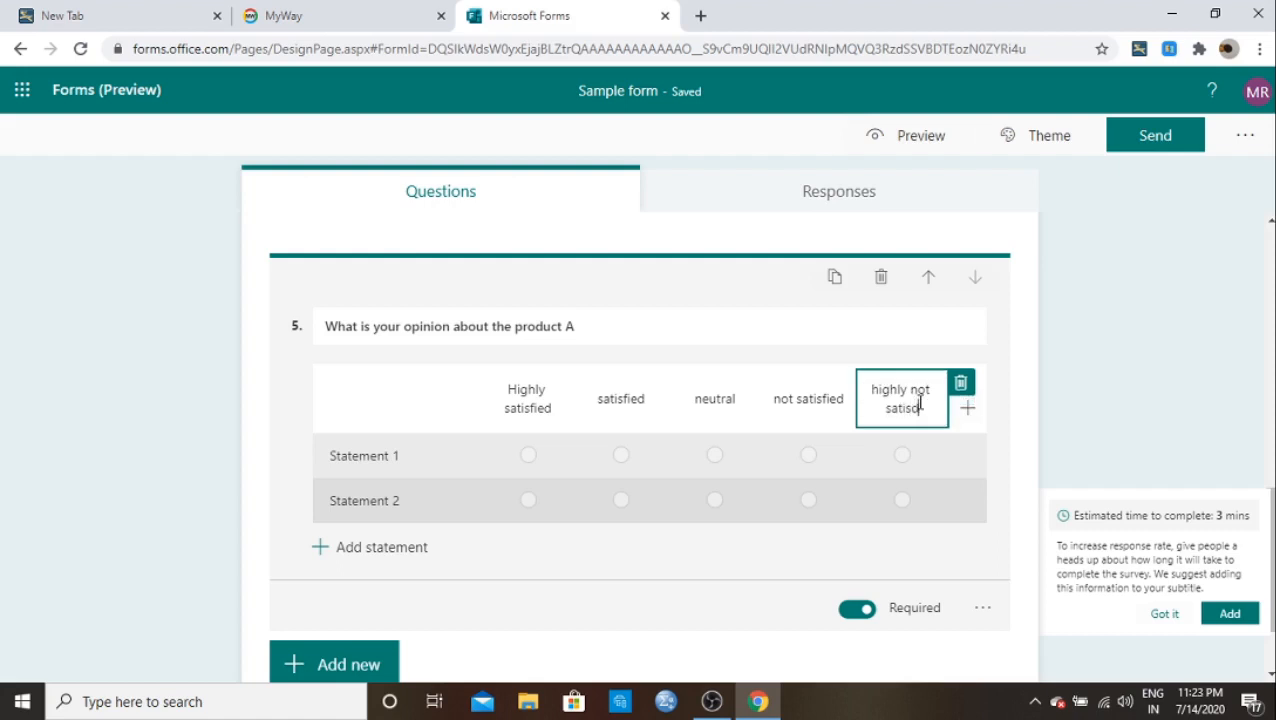
key("BackSpace")
type("fied")
Step: Rename Statement 1 to Color and Statement 2 to Size, and add a third statement Rate
left_click(413, 460)
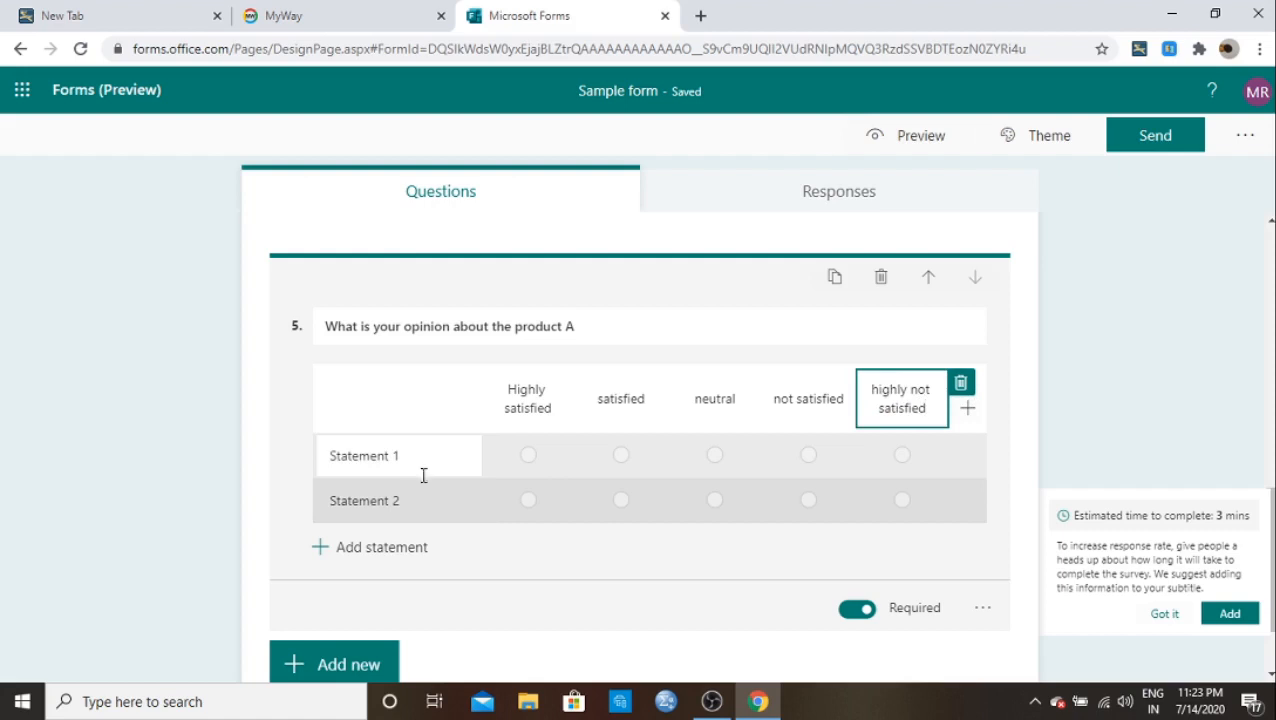
left_click(396, 458)
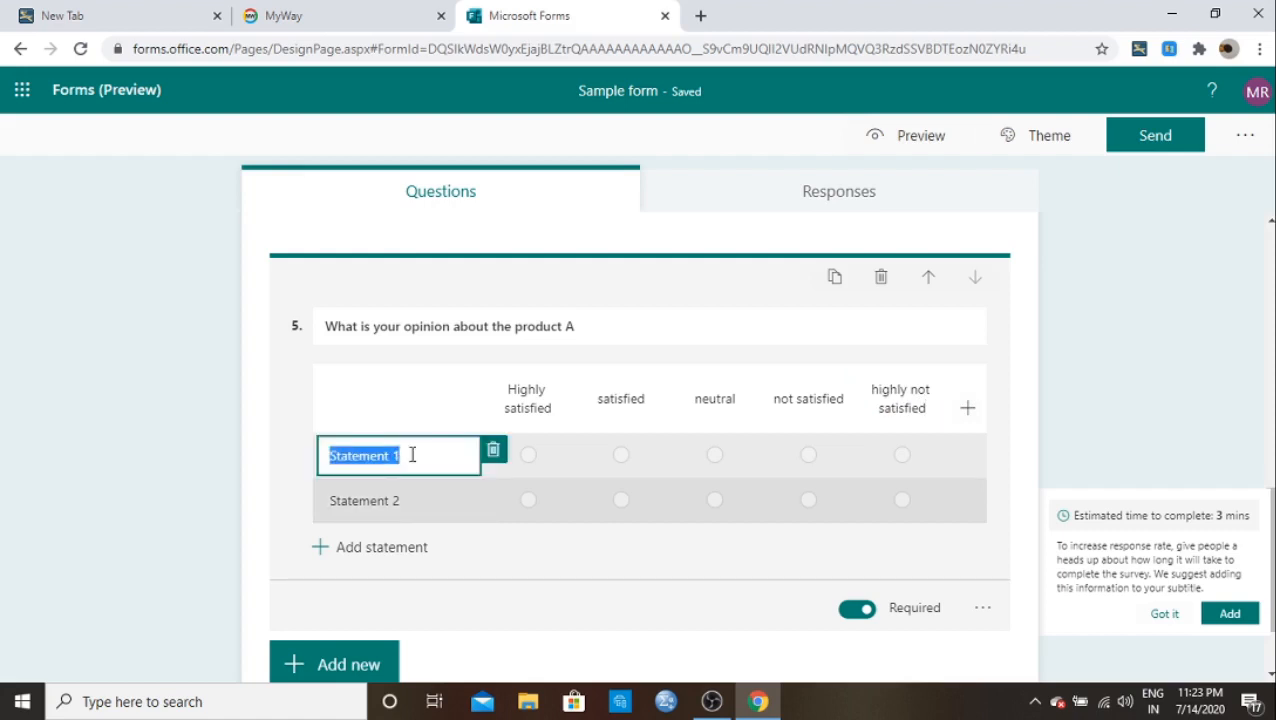
key("BackSpace")
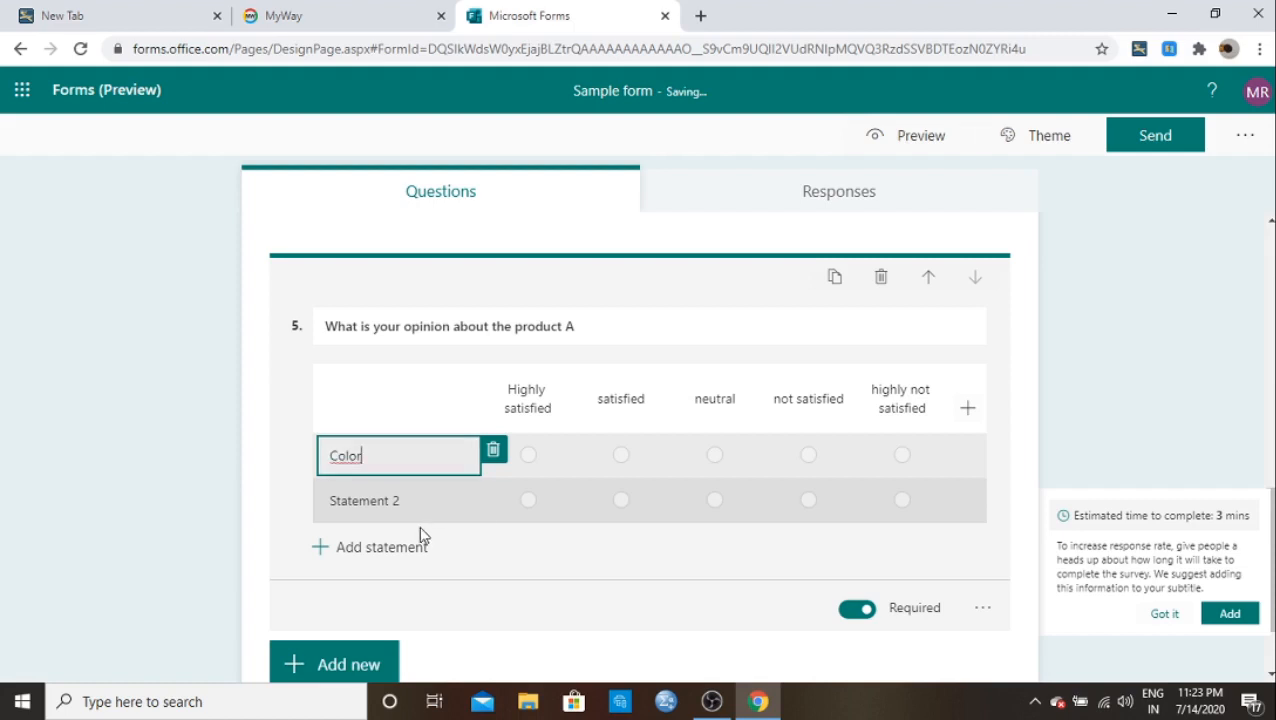
left_click(396, 502)
key("BackSpace")
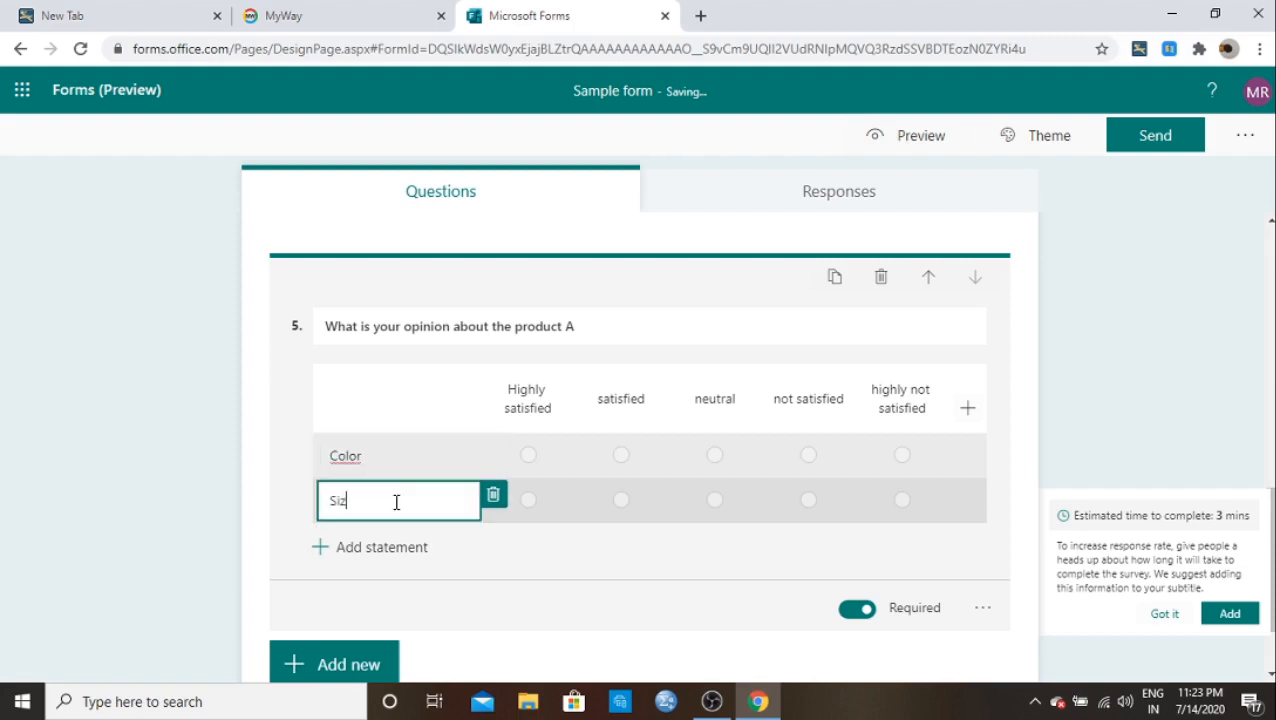
left_click(367, 547)
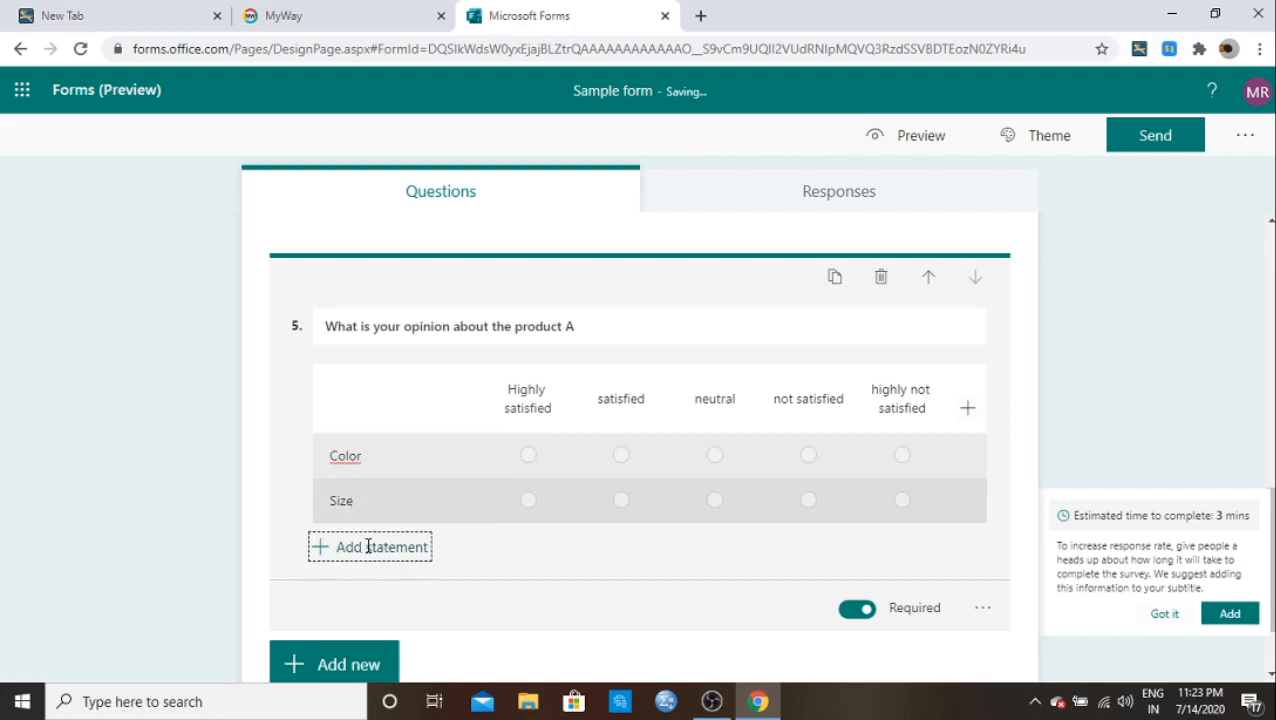
key("BackSpace")
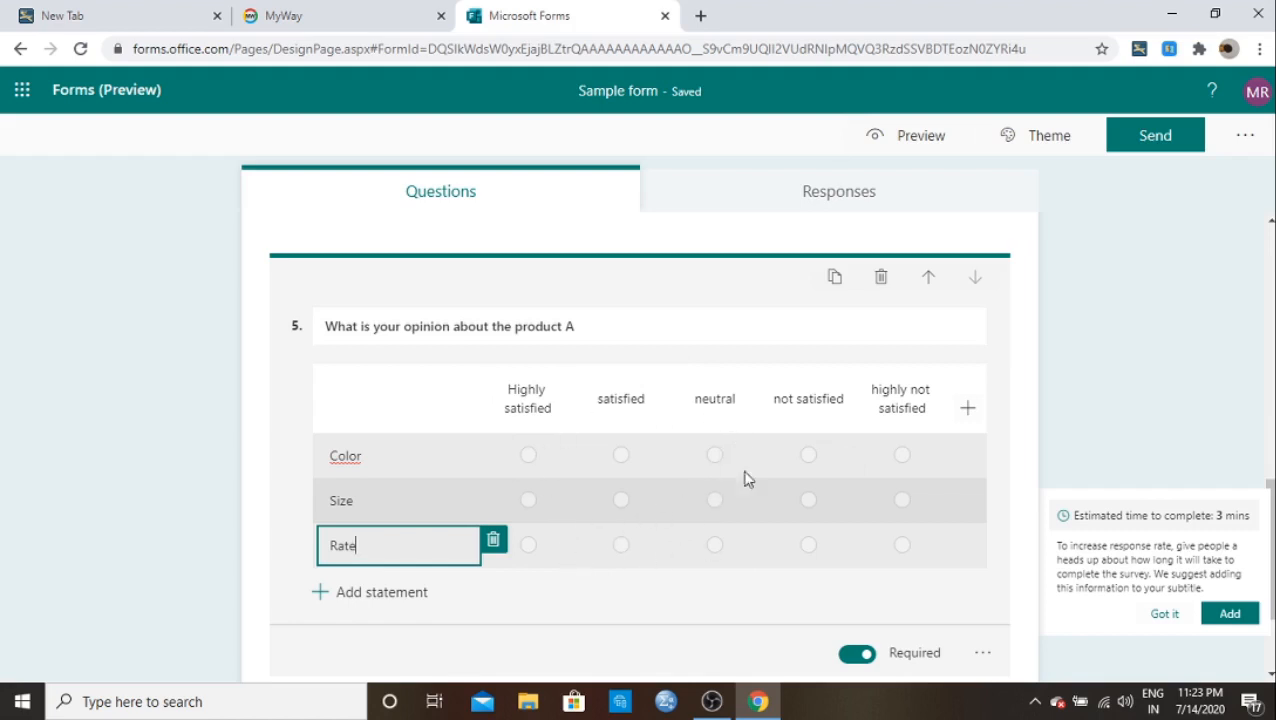
scroll(660, 500, "down", 1)
scroll(660, 500, "down", 1)
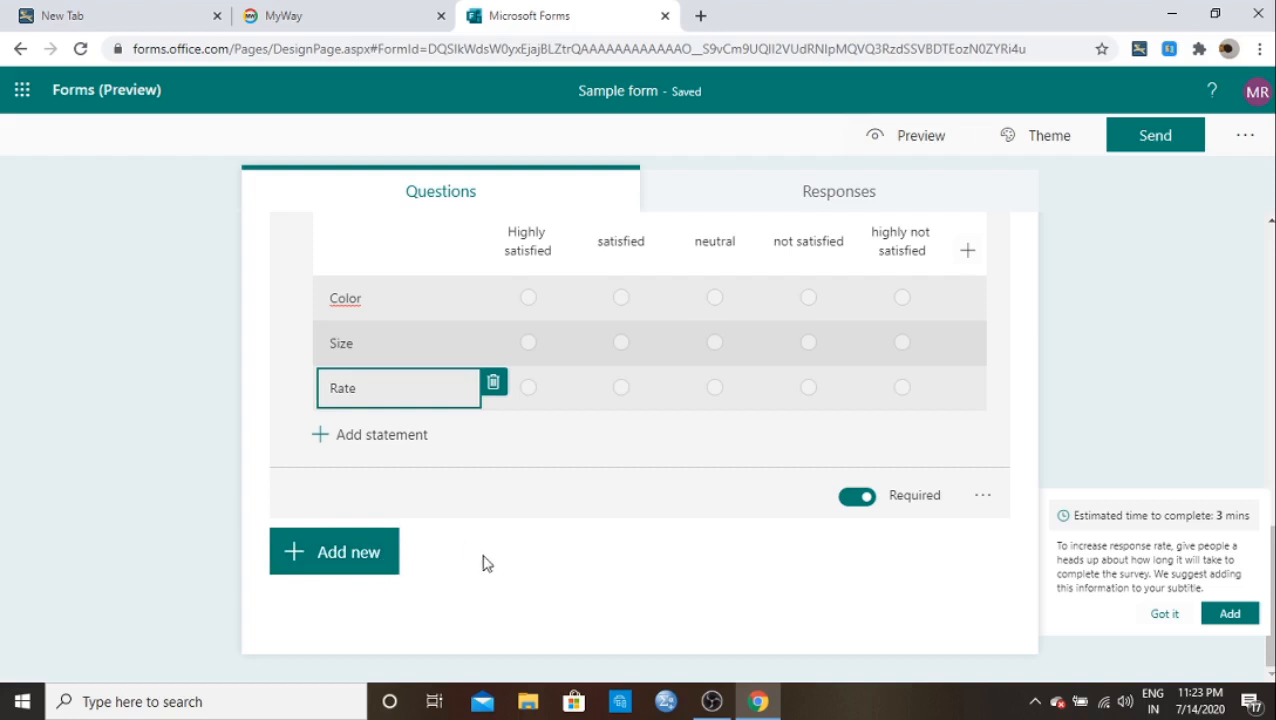
Step: Insert a new Section 2 below question 5 from the additional question types
left_click(362, 555)
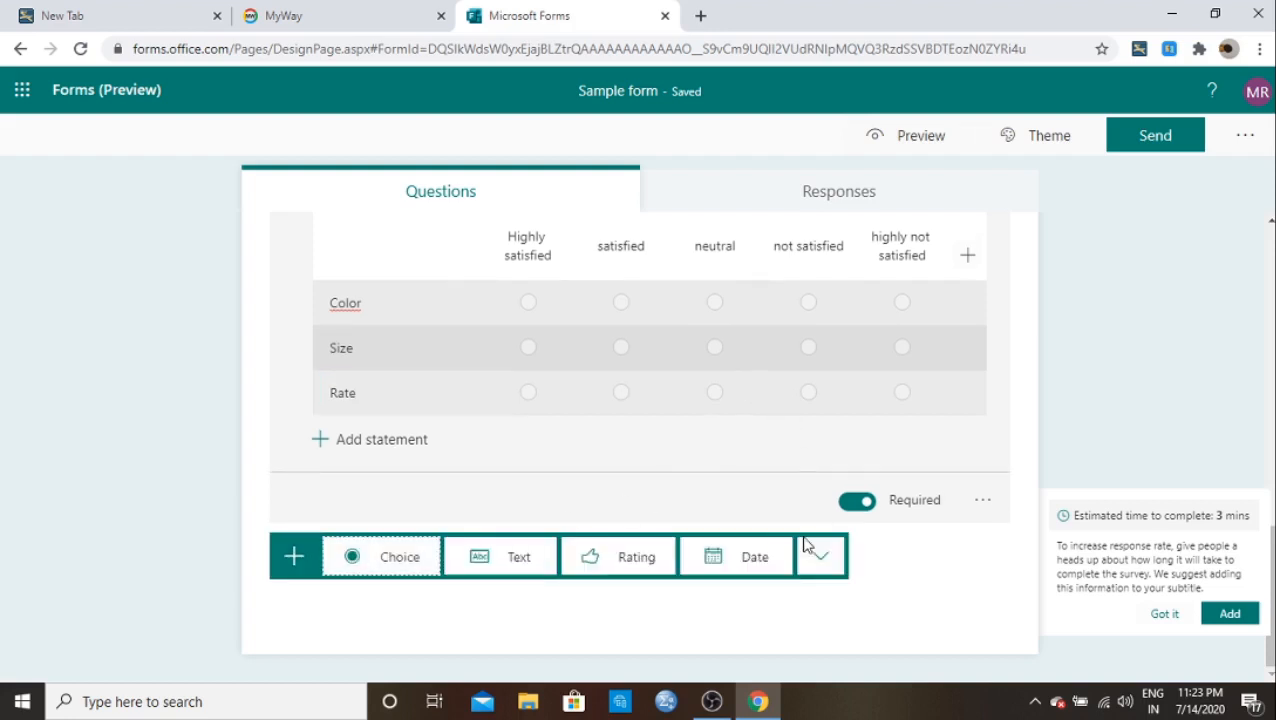
left_click(820, 565)
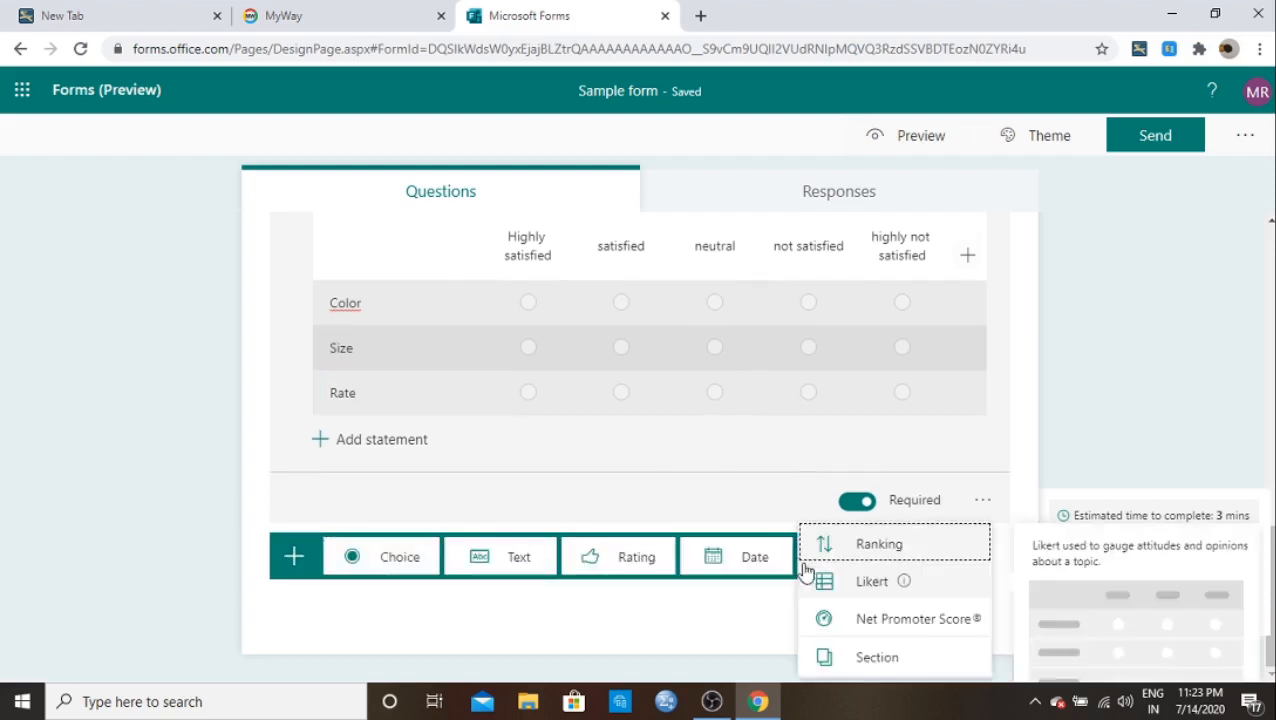
left_click(879, 660)
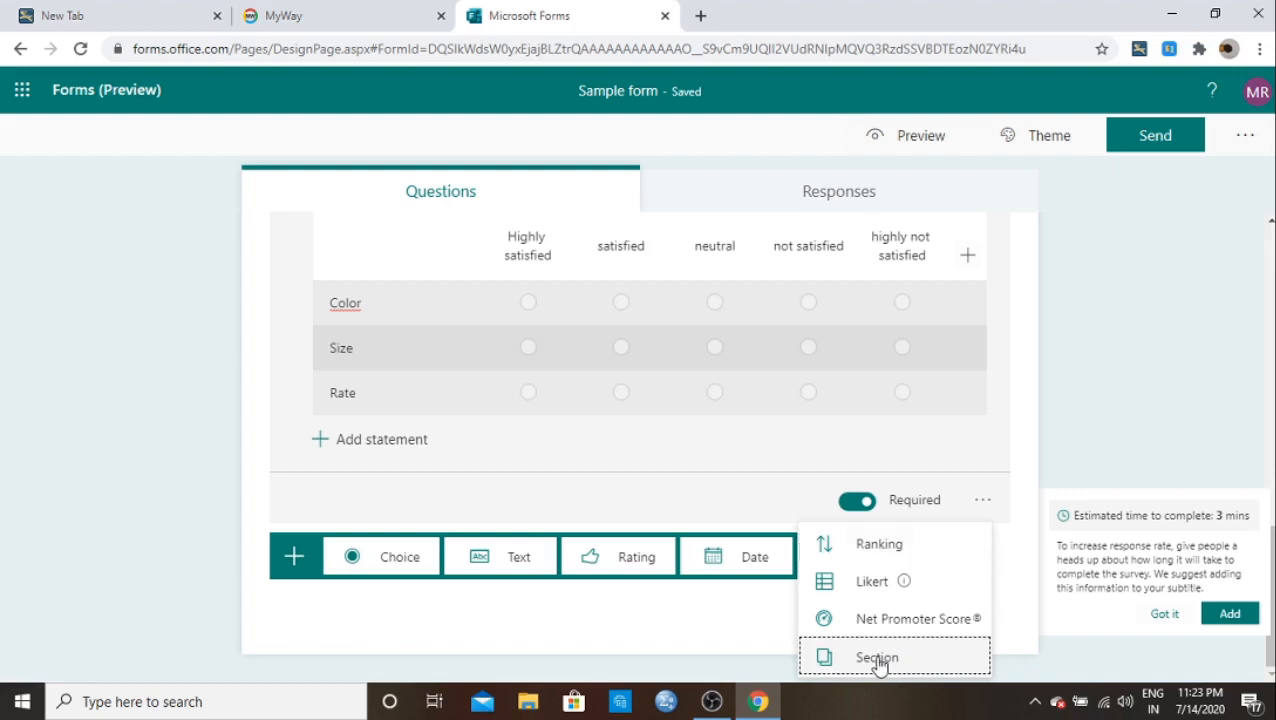
left_click(879, 660)
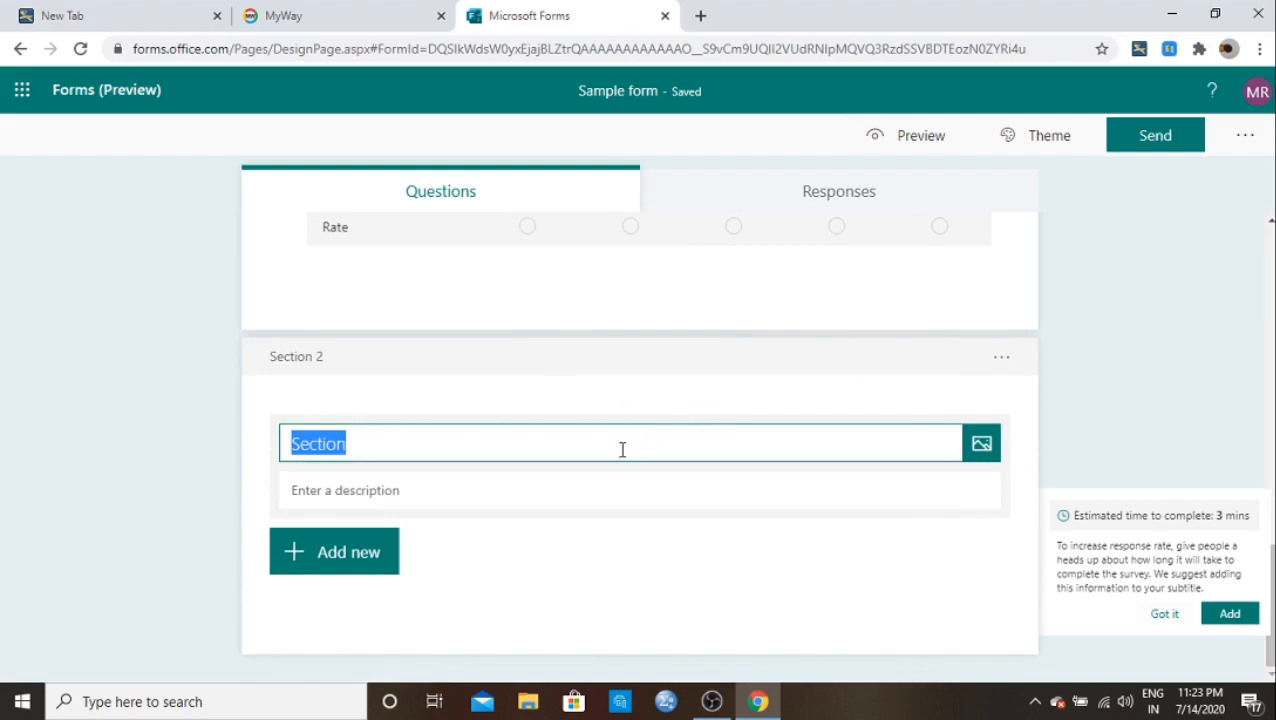
mouse_move(1272, 577)
left_mouse_down()
mouse_move(1272, 357)
mouse_move(1267, 596)
left_mouse_up()
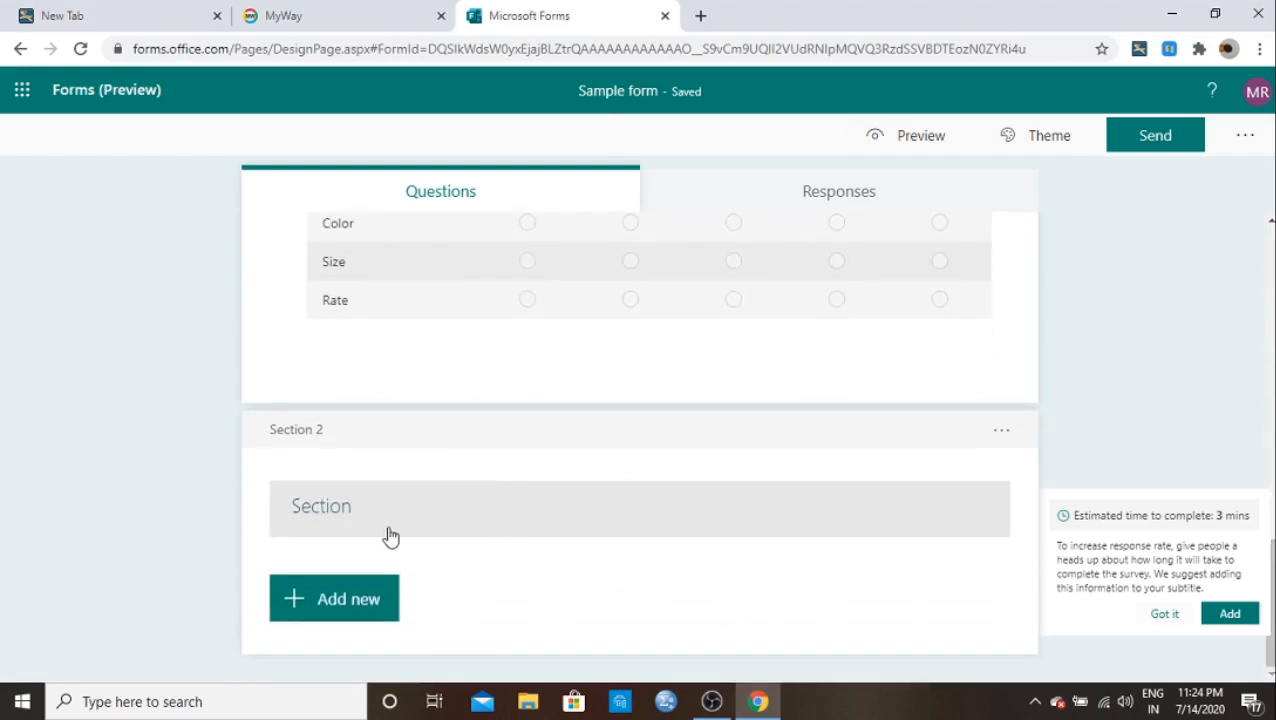
Step: Replace the default 'Section' title of Section 2 with 'Personal details'
left_click(333, 510)
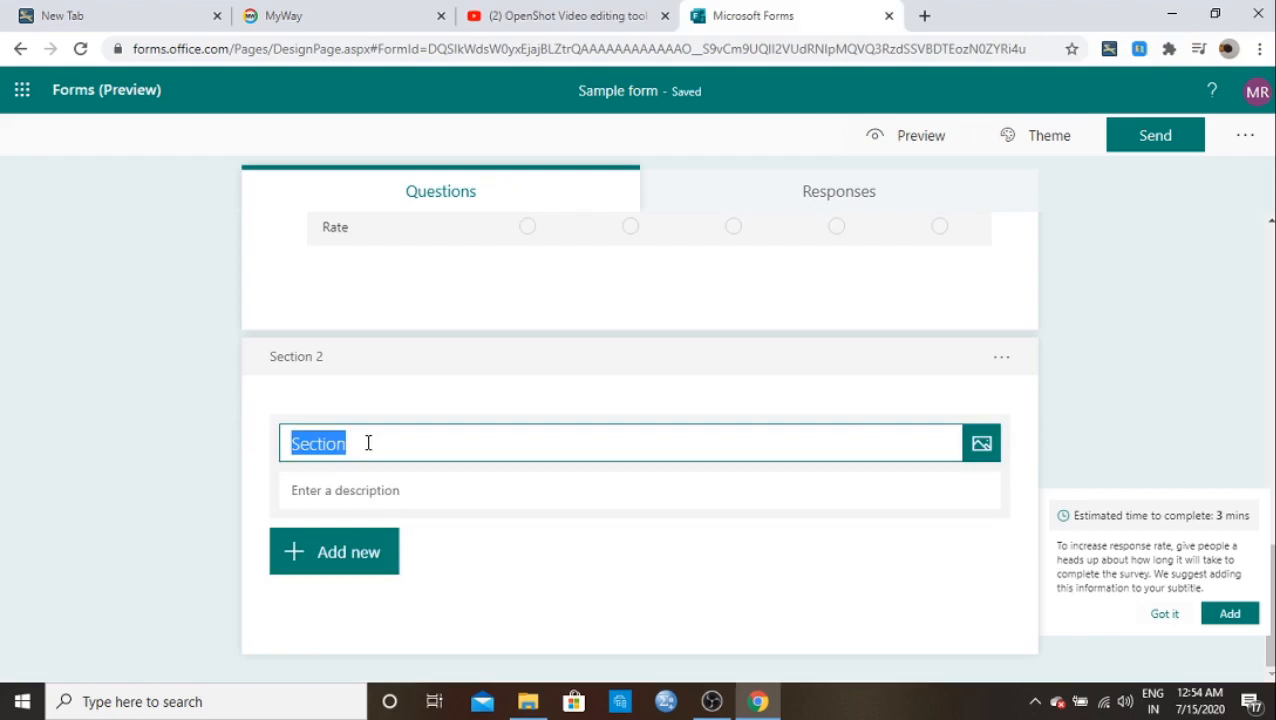
key("BackSpace")
key("BackSpace")
key("BackSpace")
key("BackSpace")
key("BackSpace")
key("BackSpace")
key("BackSpace")
key("BackSpace")
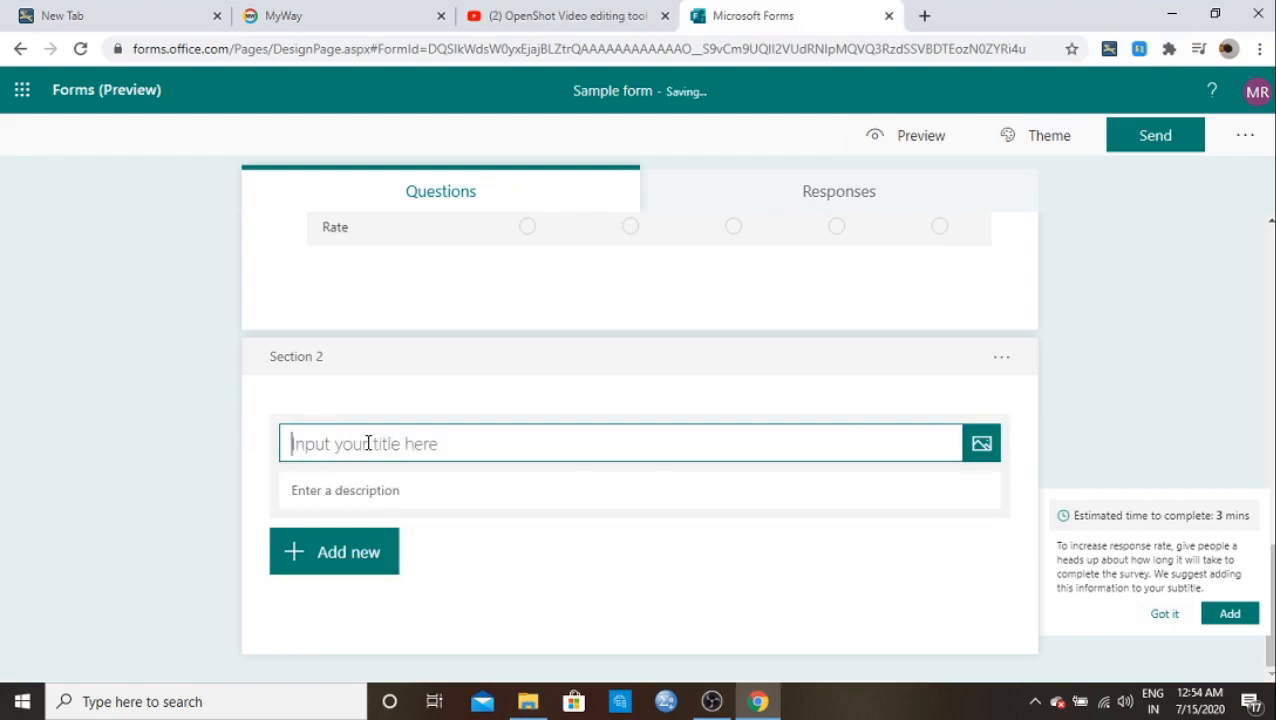
type("P")
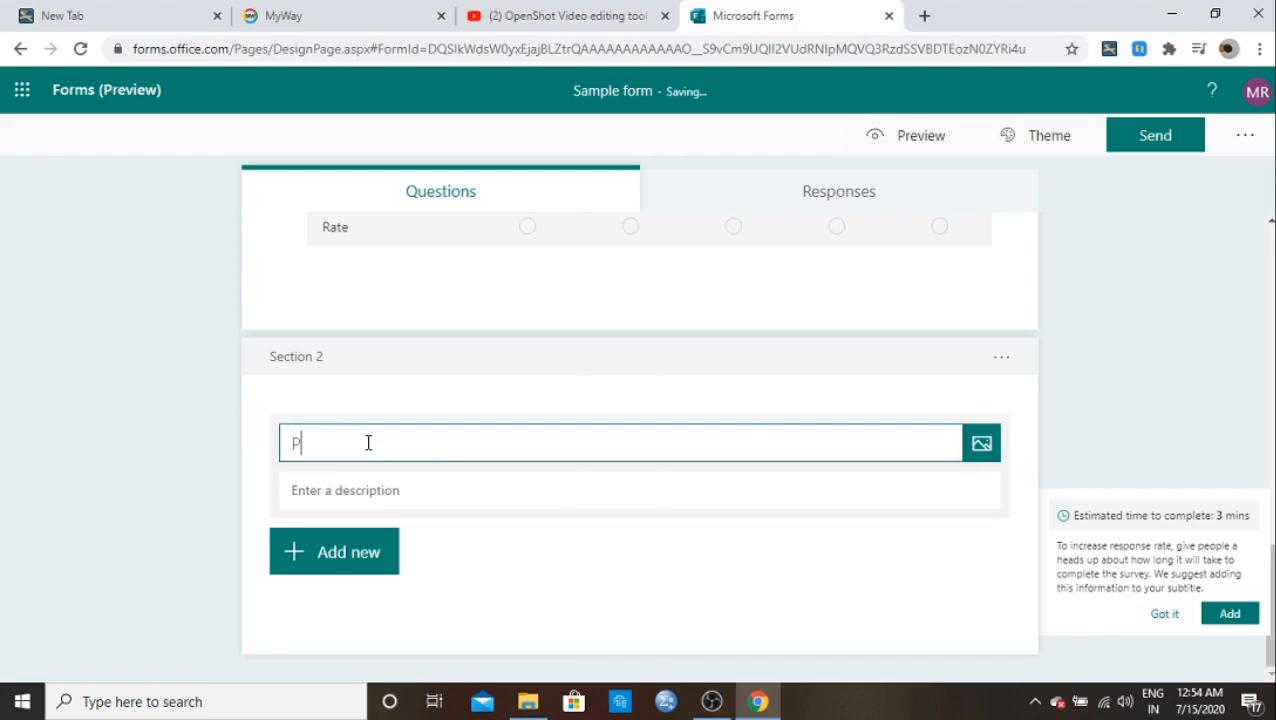
type("ersonal deta")
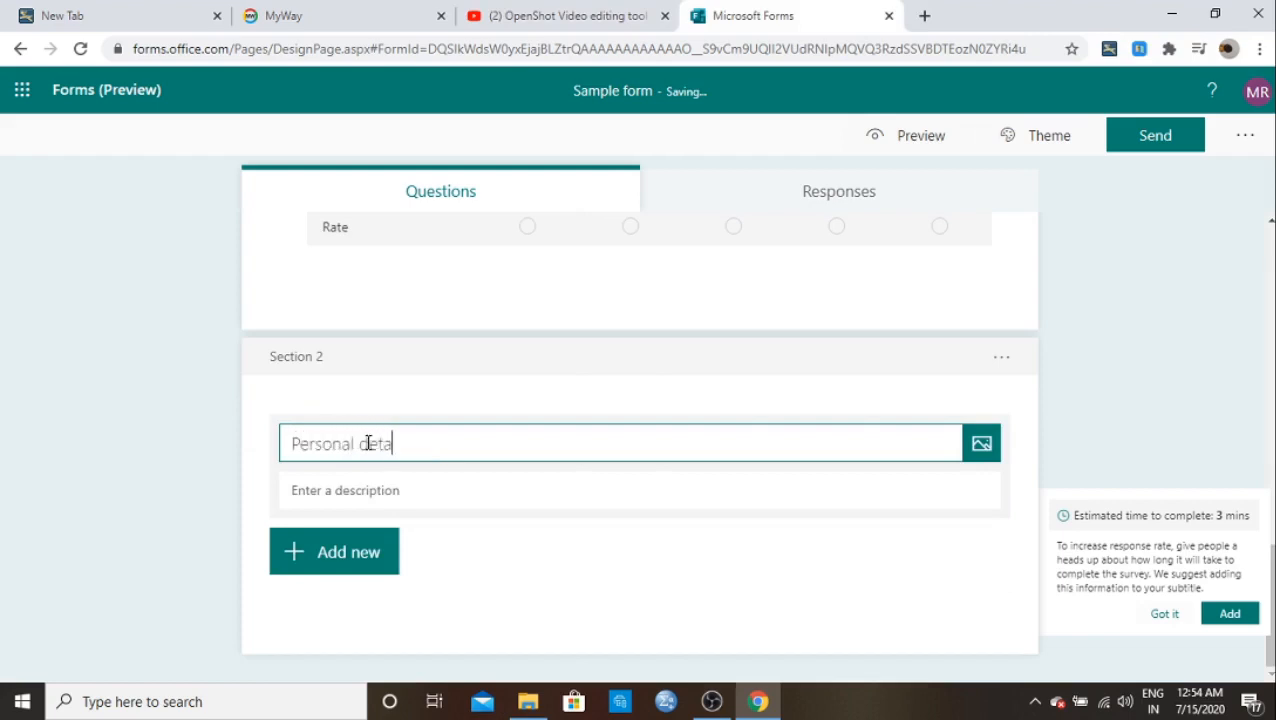
type("ils")
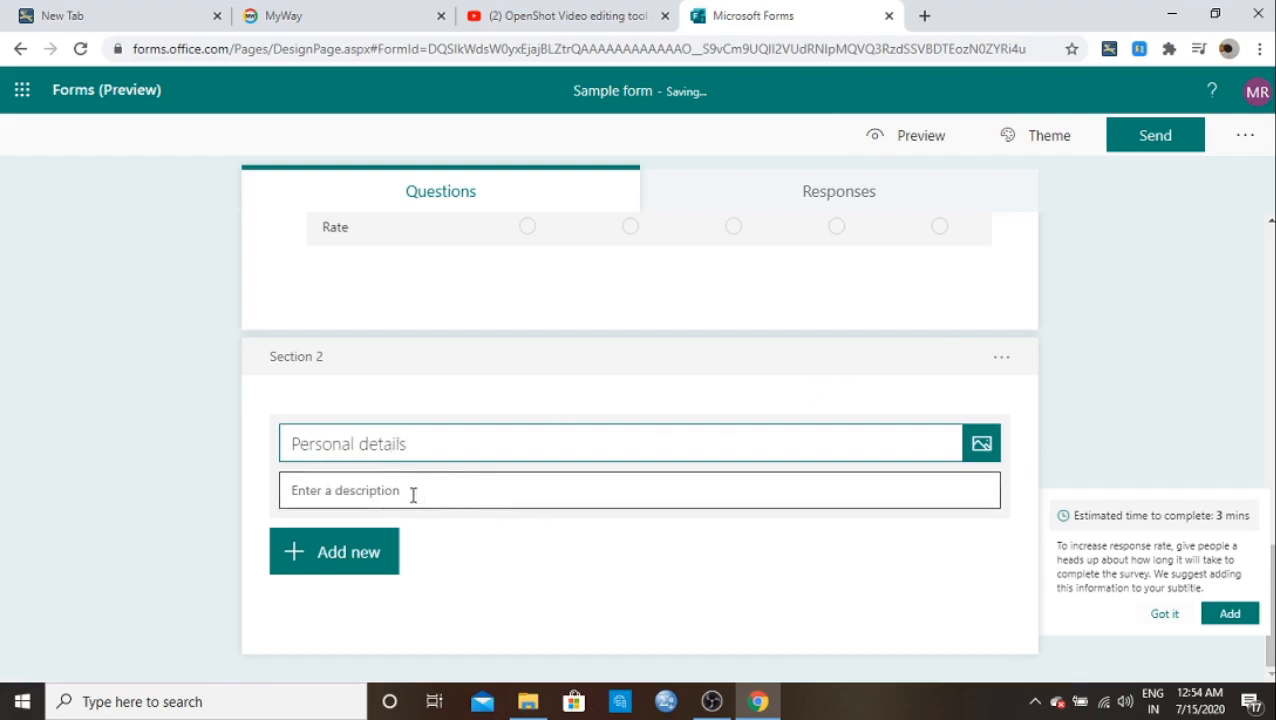
left_click(370, 550)
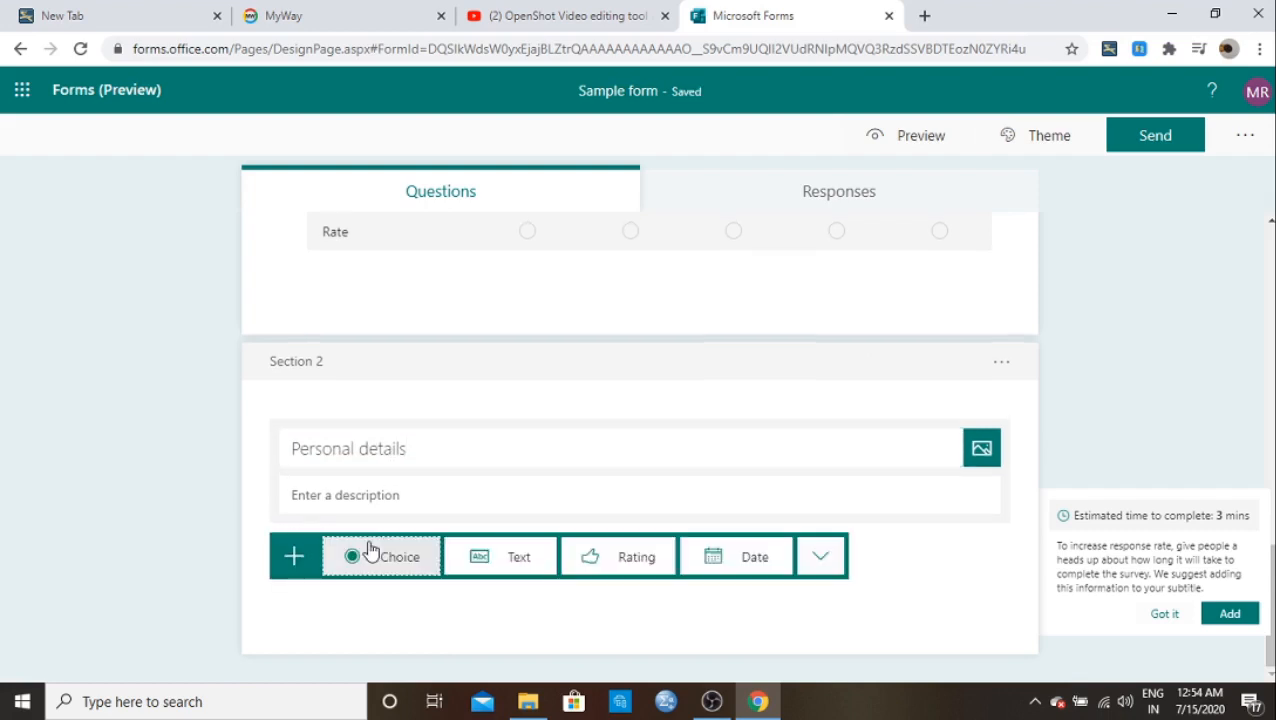
Step: Add text question 6 titled 'Name' to the section
left_click(480, 560)
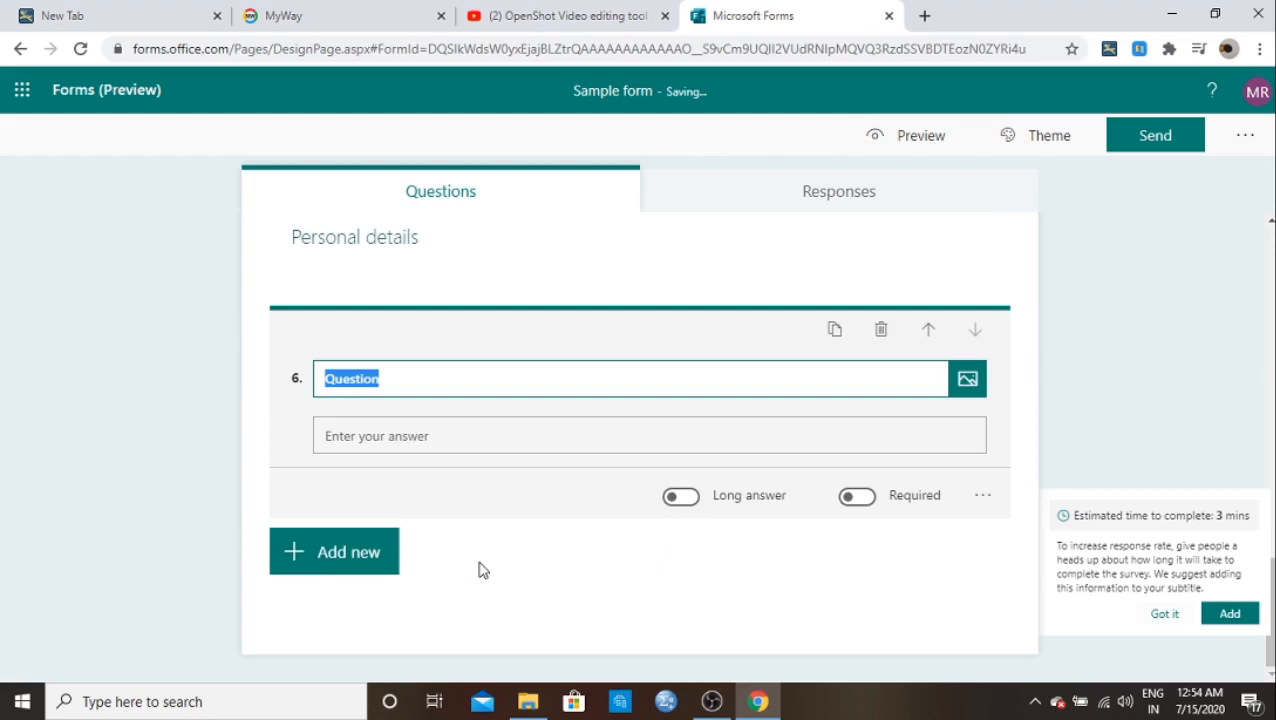
left_click(388, 379)
key("BackSpace")
key("BackSpace")
key("BackSpace")
key("BackSpace")
key("BackSpace")
key("BackSpace")
key("BackSpace")
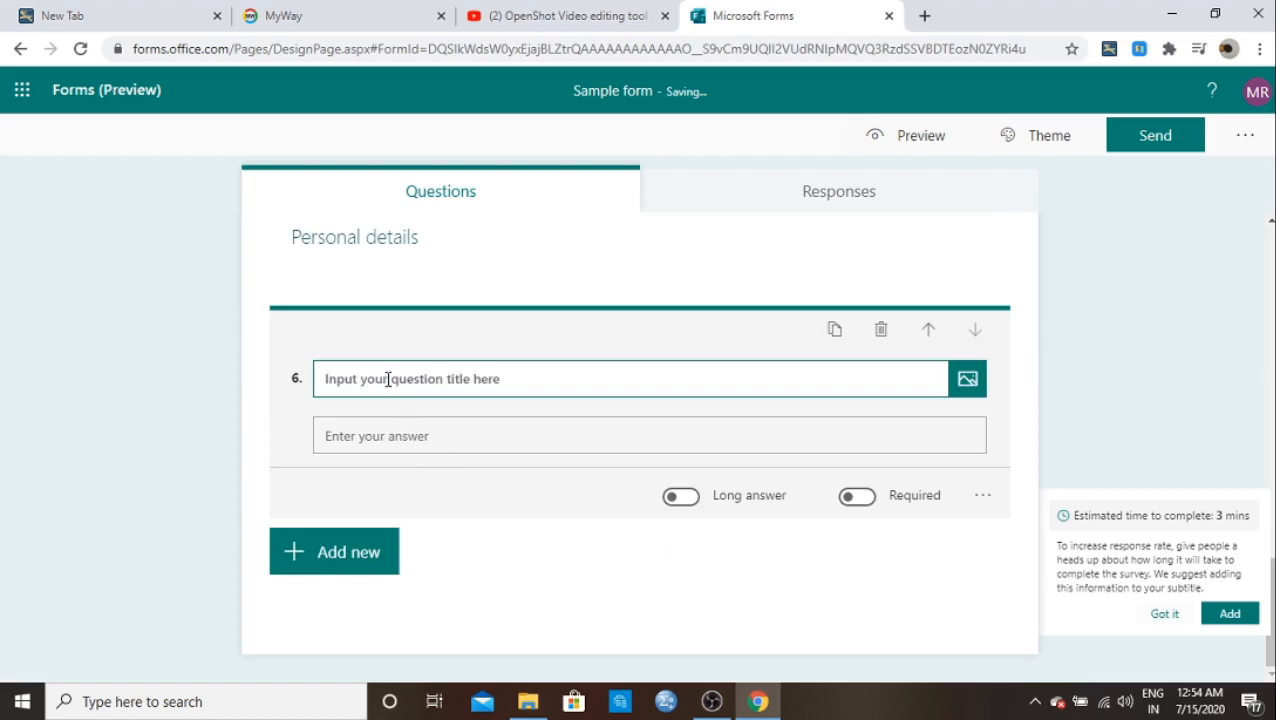
type("Name")
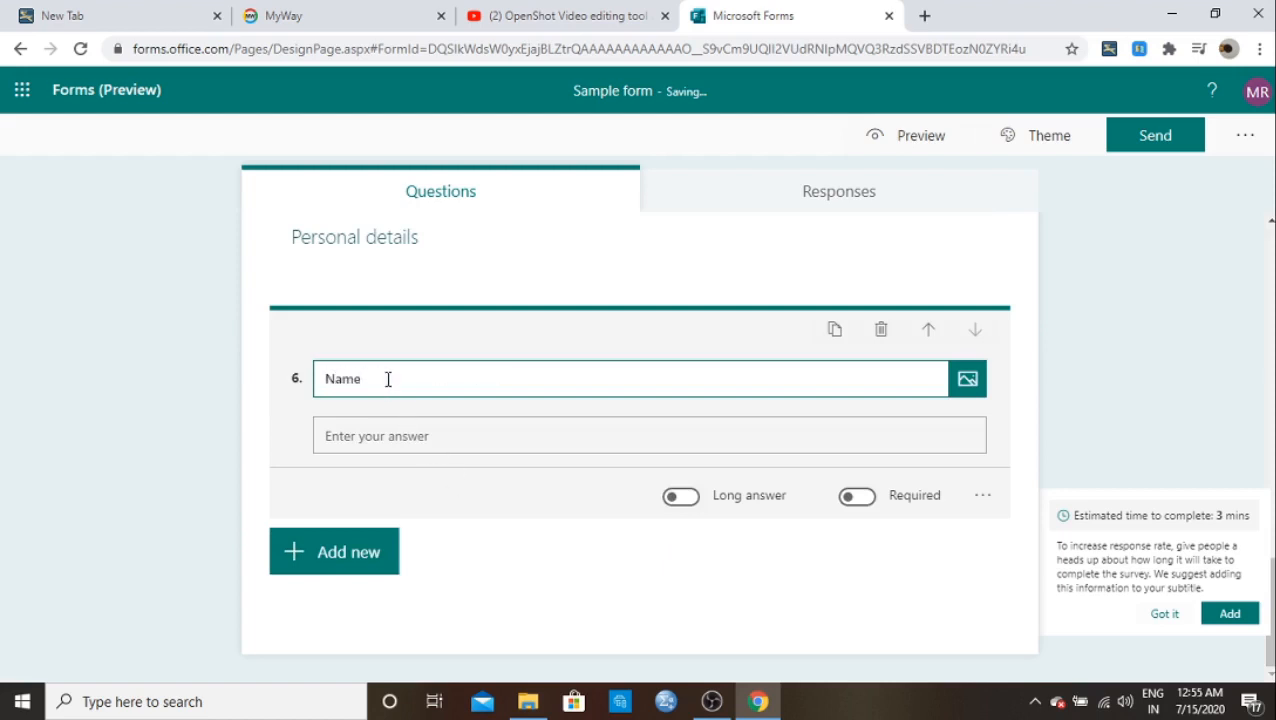
Step: Add text question 7 titled 'Address' below it
left_click(312, 563)
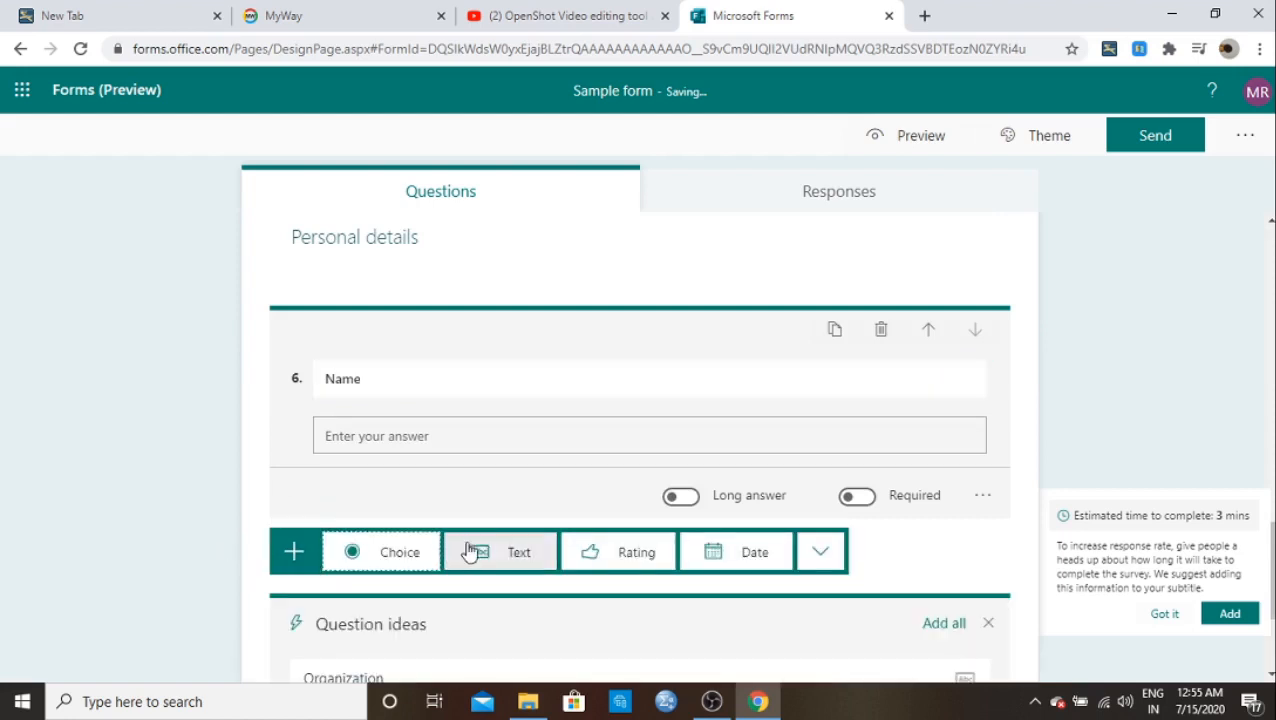
left_click(499, 553)
key("BackSpace")
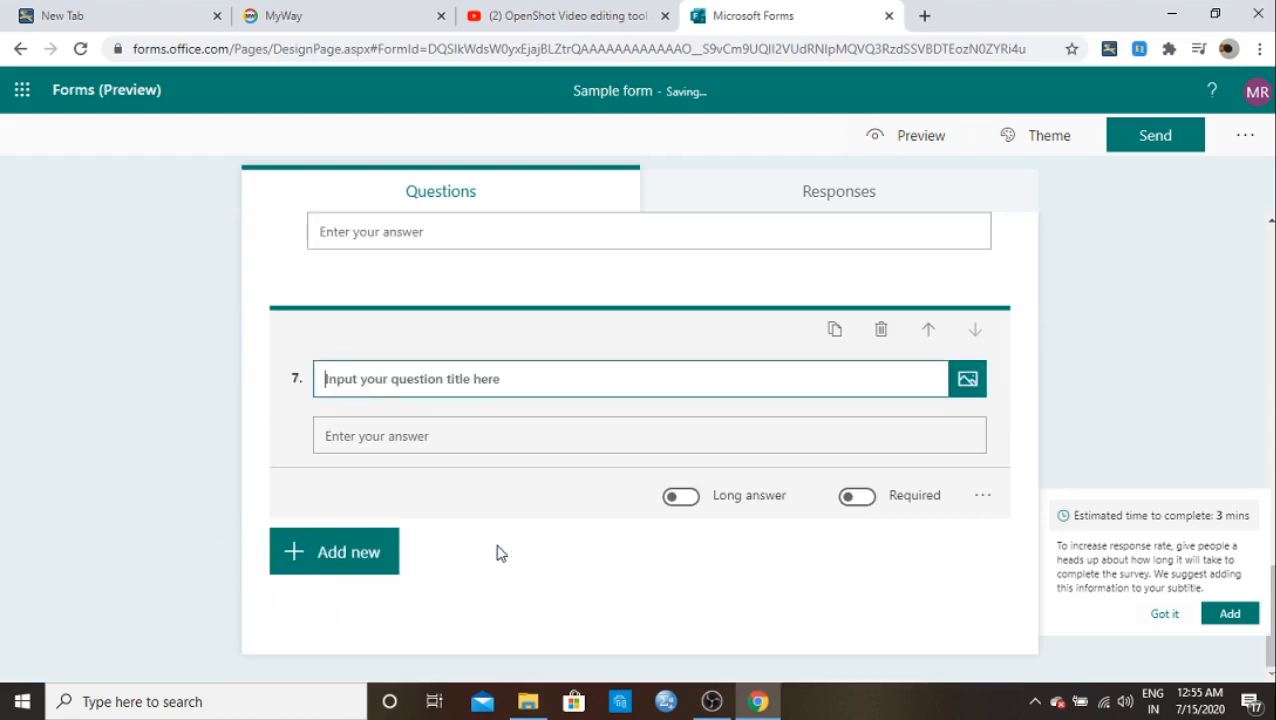
type("Address")
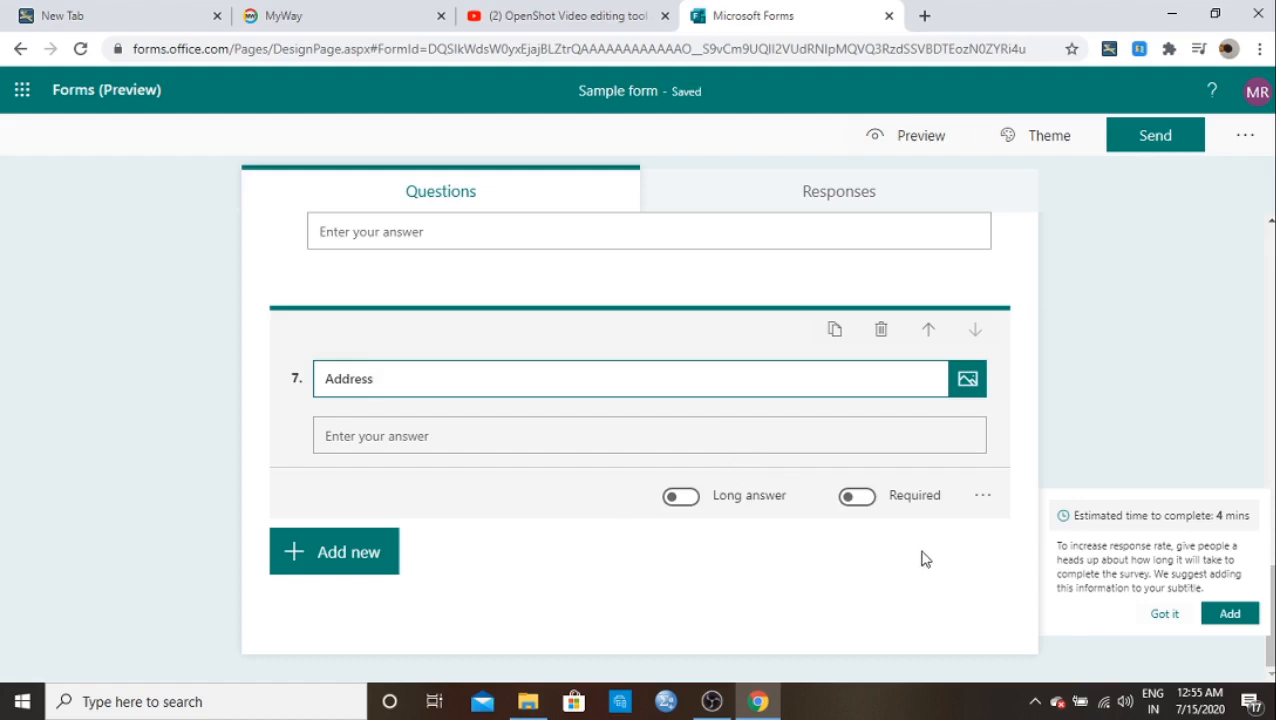
Step: Move the Personal details section above the first section with Move section
scroll(541, 436, "up", 4)
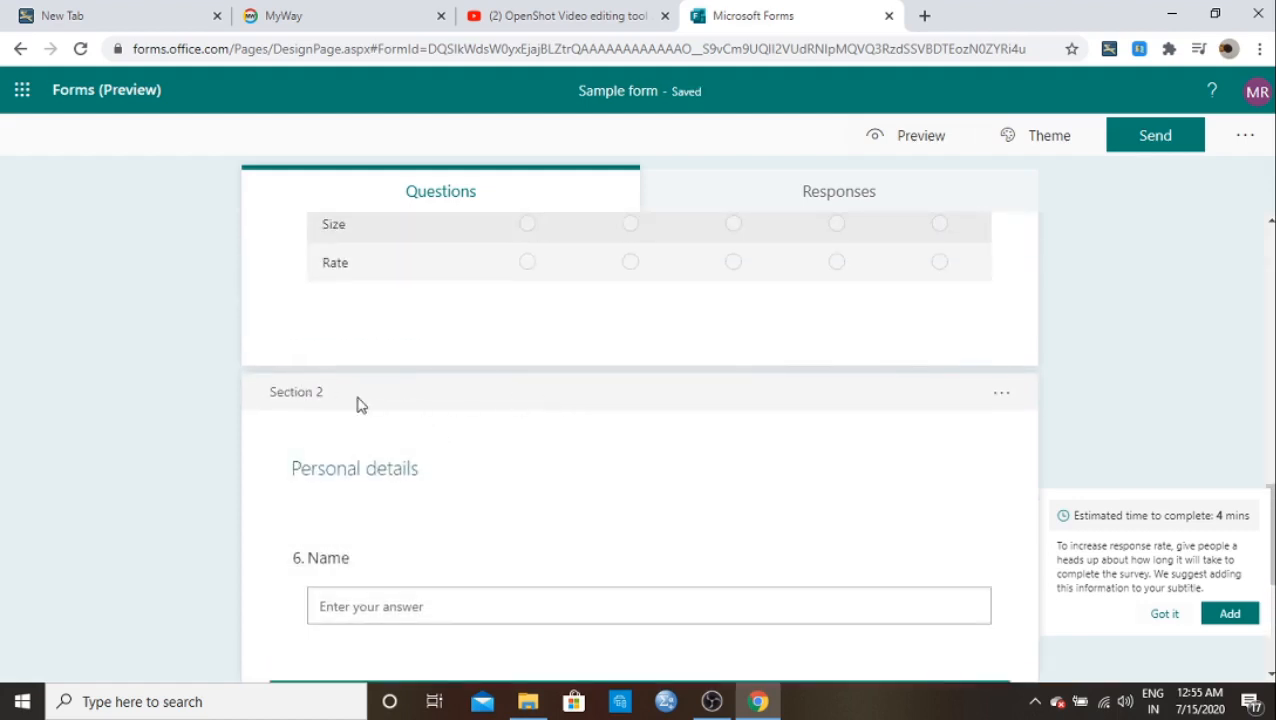
right_click(998, 401)
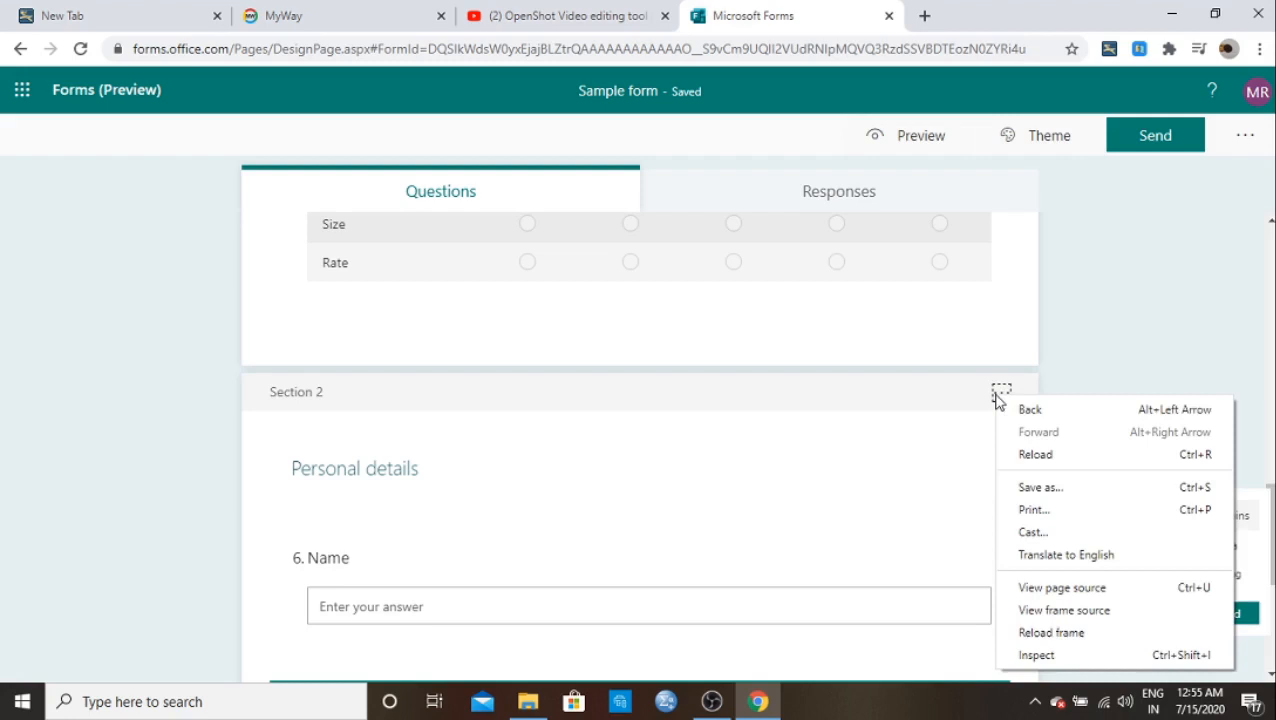
left_click(998, 401)
left_click(998, 401)
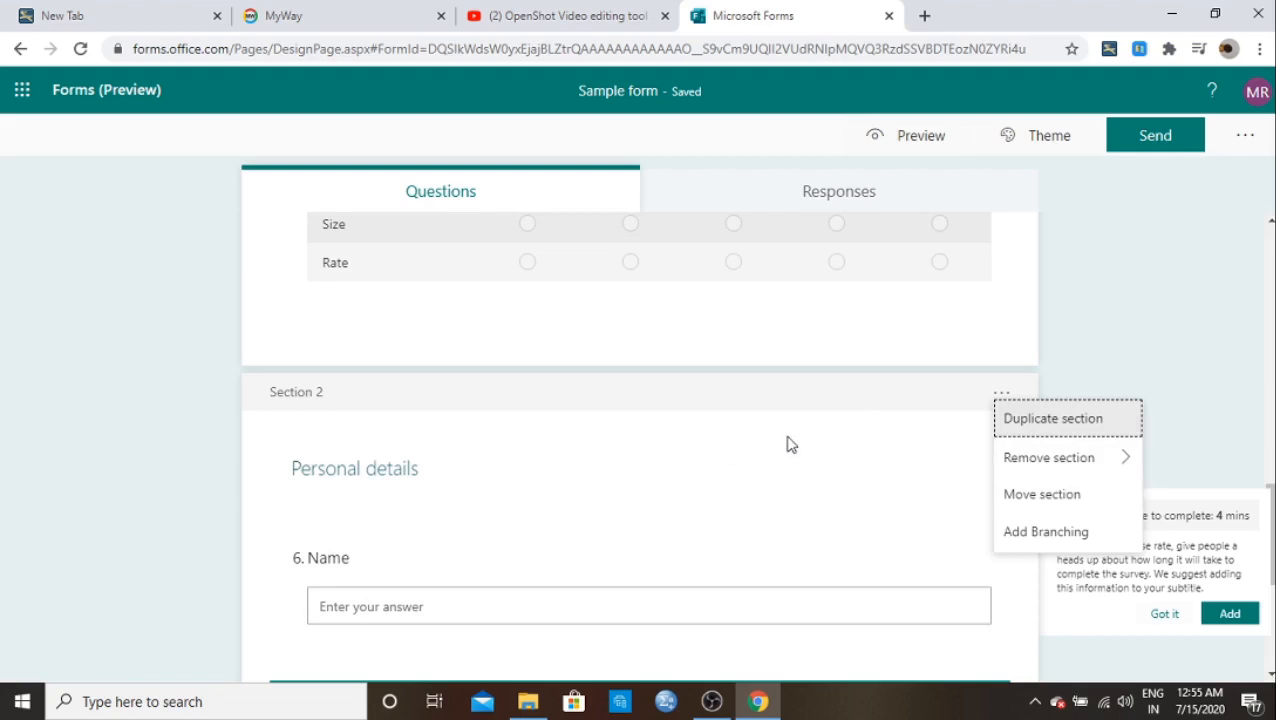
left_click(1012, 498)
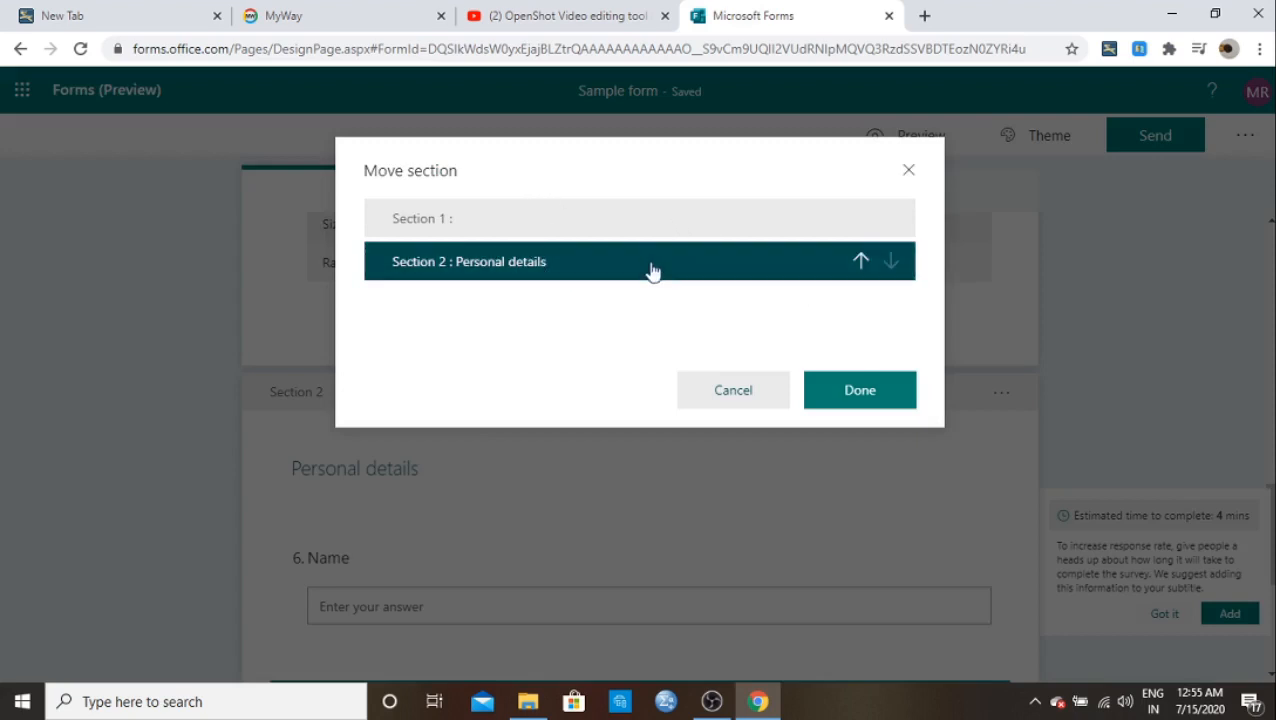
left_click(860, 264)
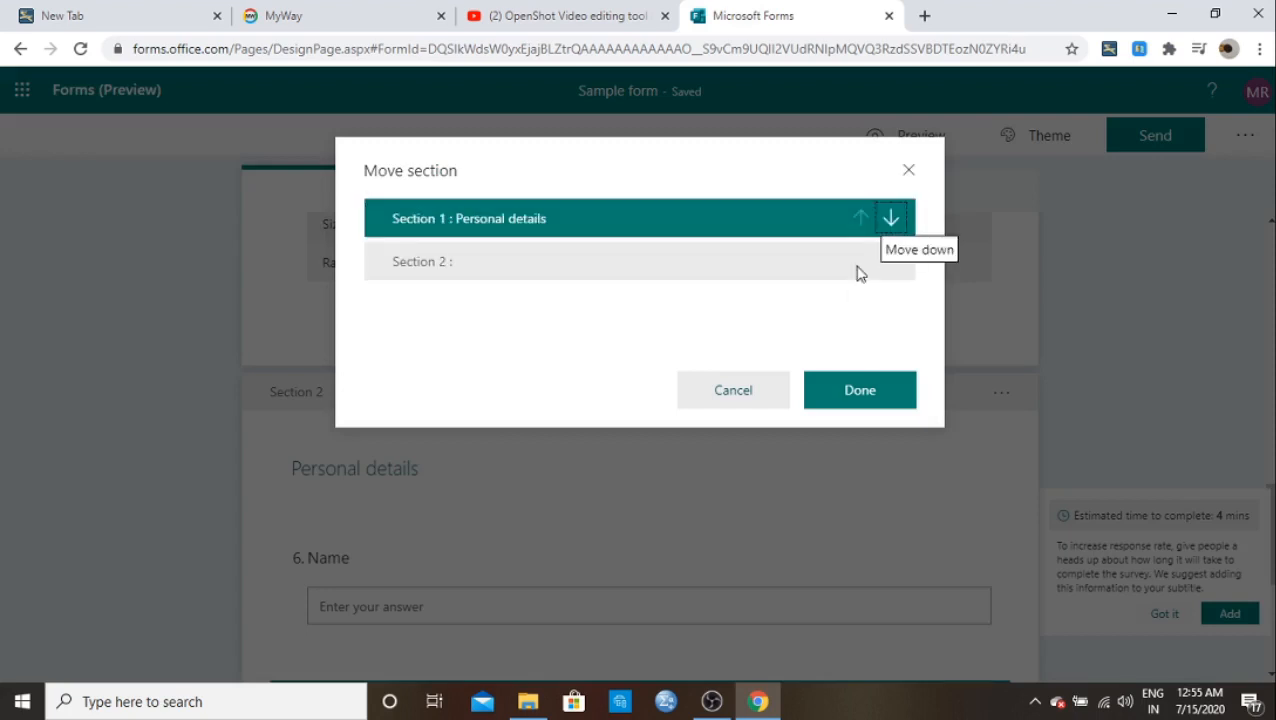
left_click(818, 402)
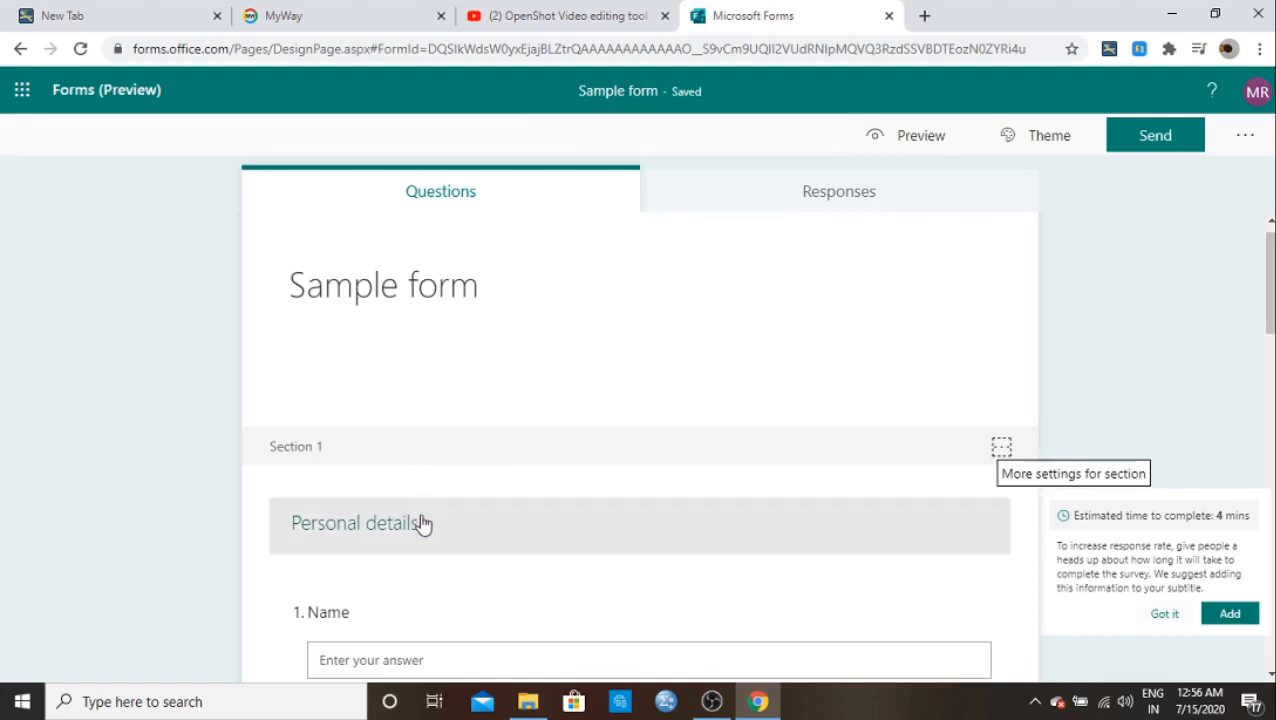
scroll(423, 524, "down", 2)
scroll(423, 524, "down", 1)
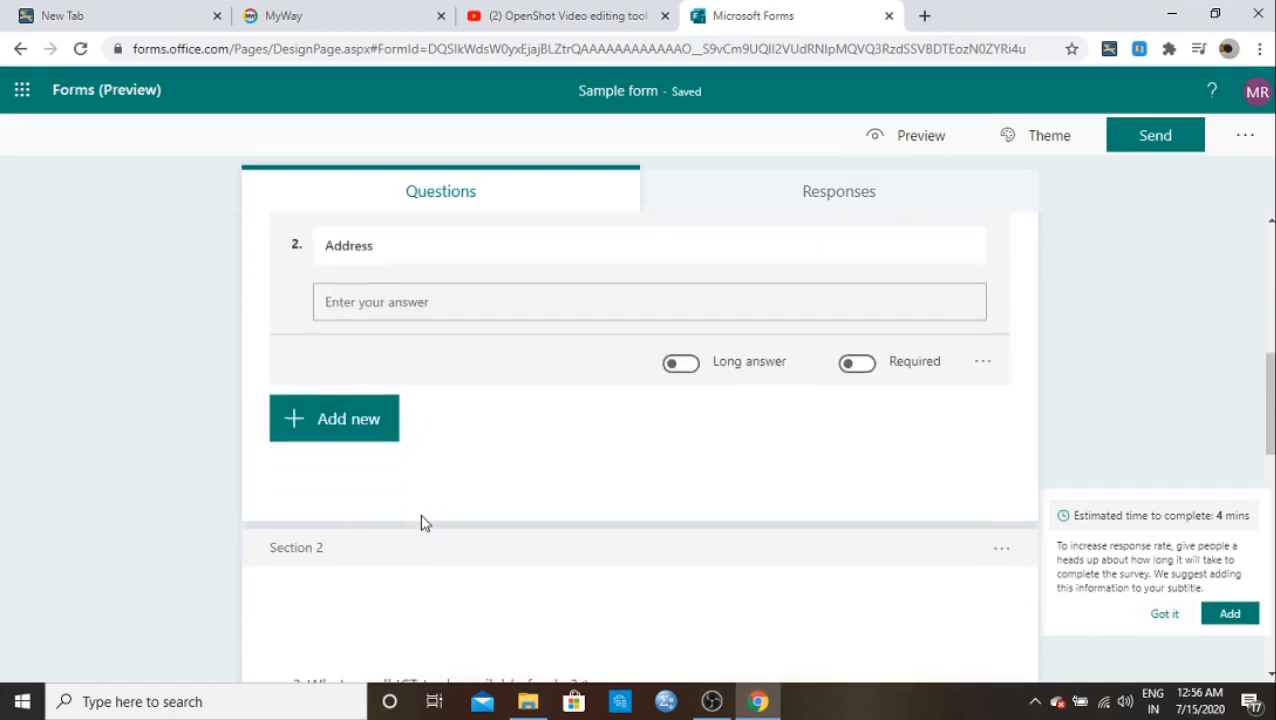
scroll(421, 521, "down", 3)
scroll(405, 505, "down", 6)
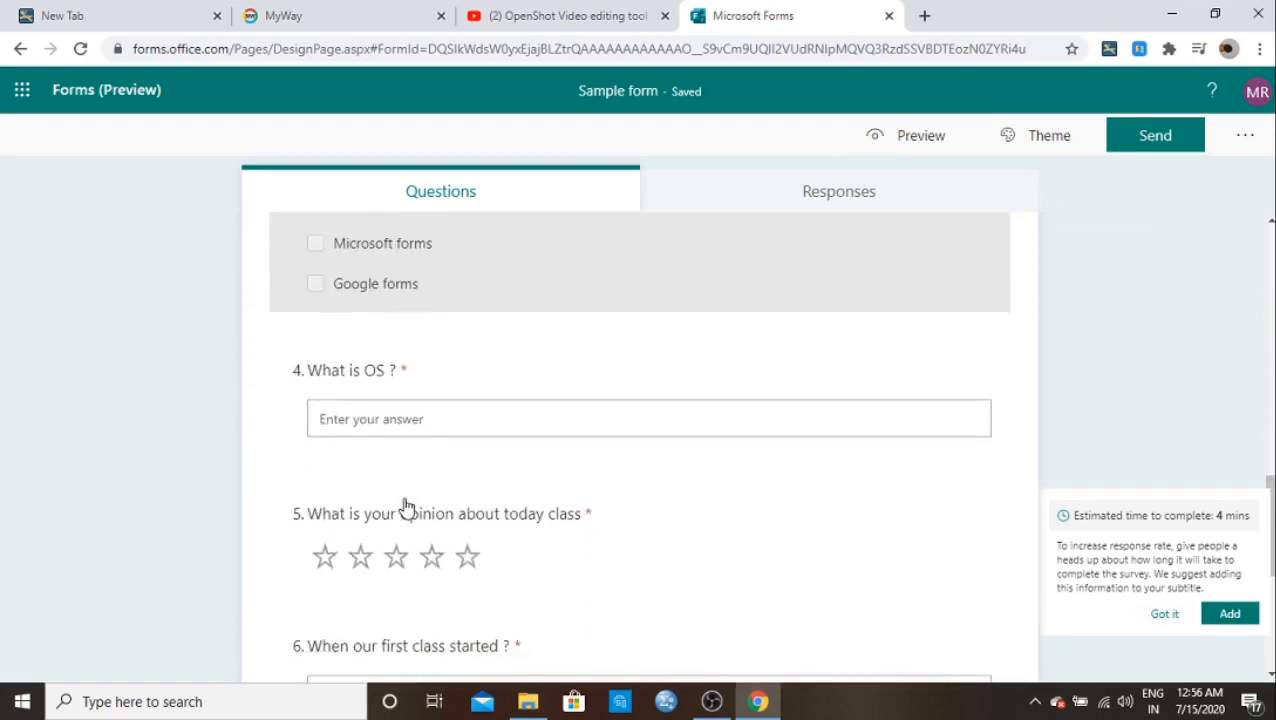
scroll(405, 508, "down", 1)
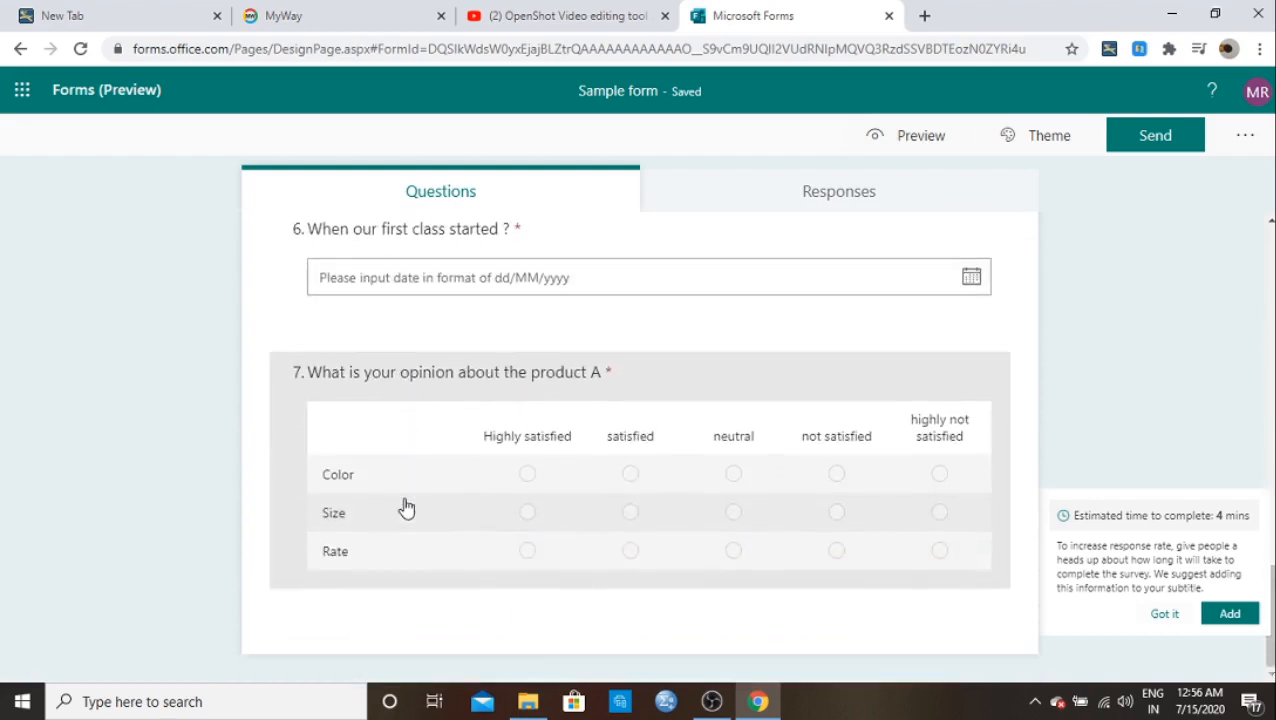
scroll(405, 508, "up", 10)
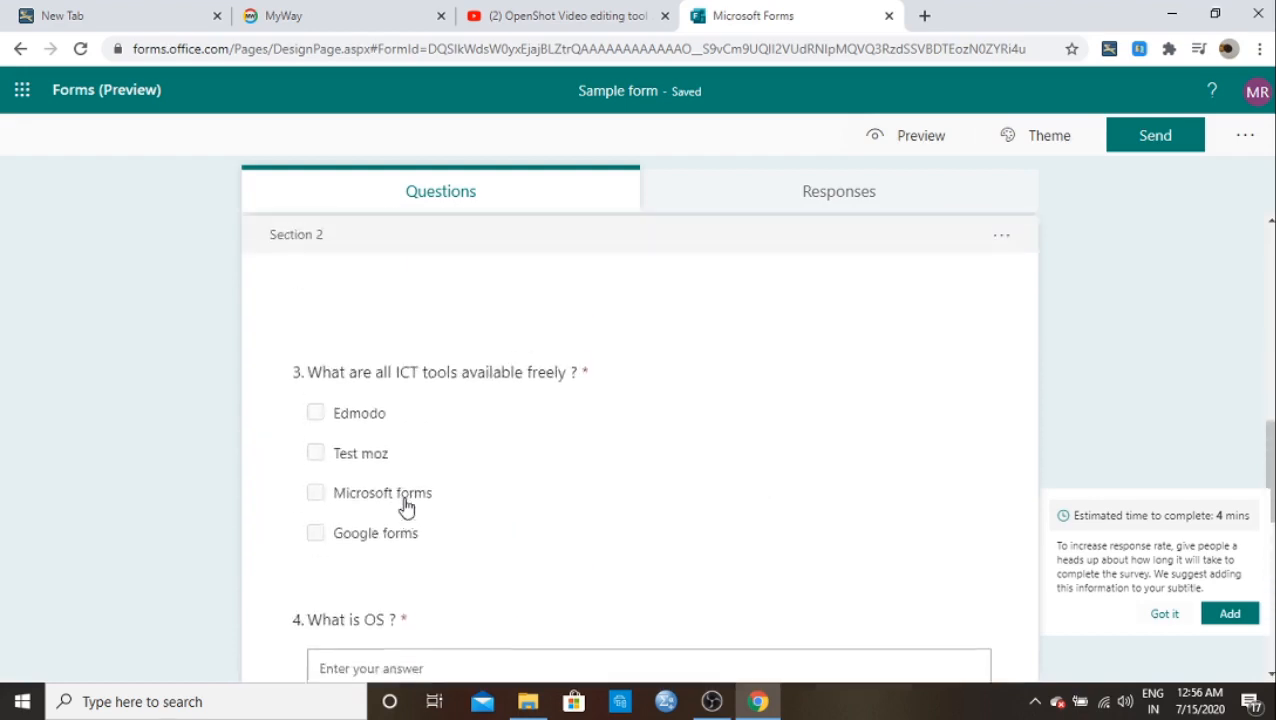
scroll(406, 508, "up", 6)
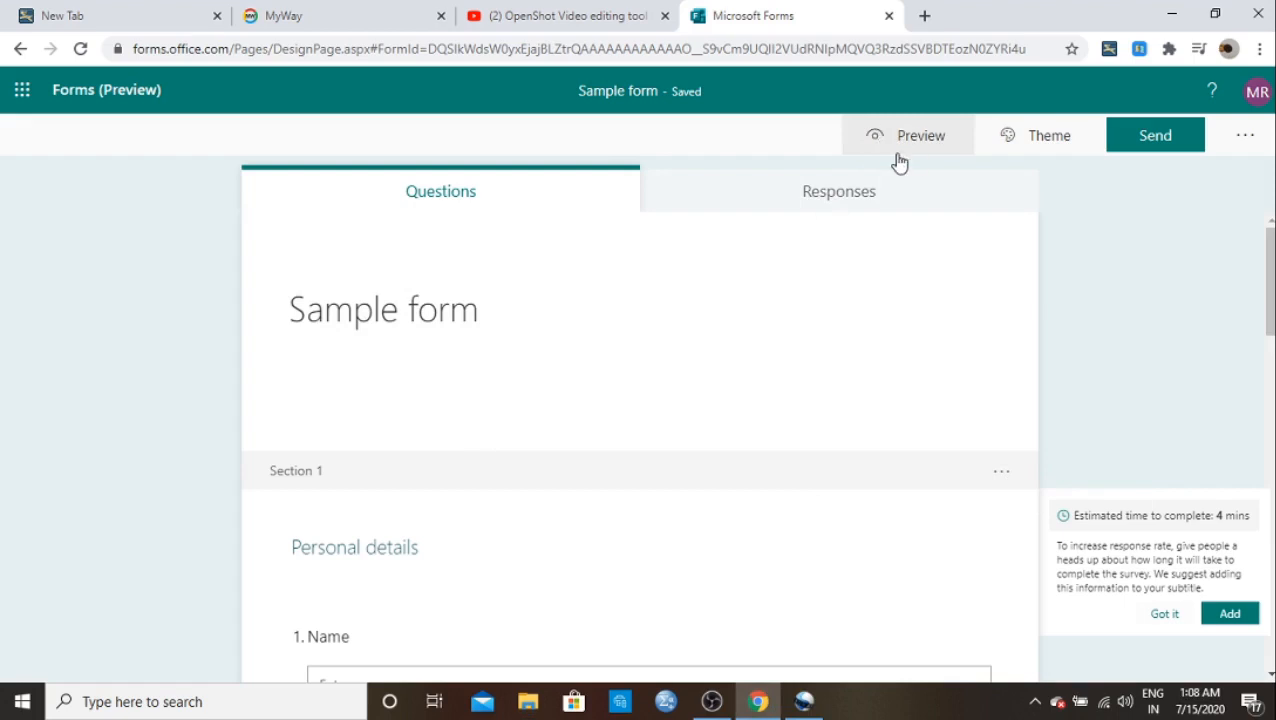
left_click(899, 161)
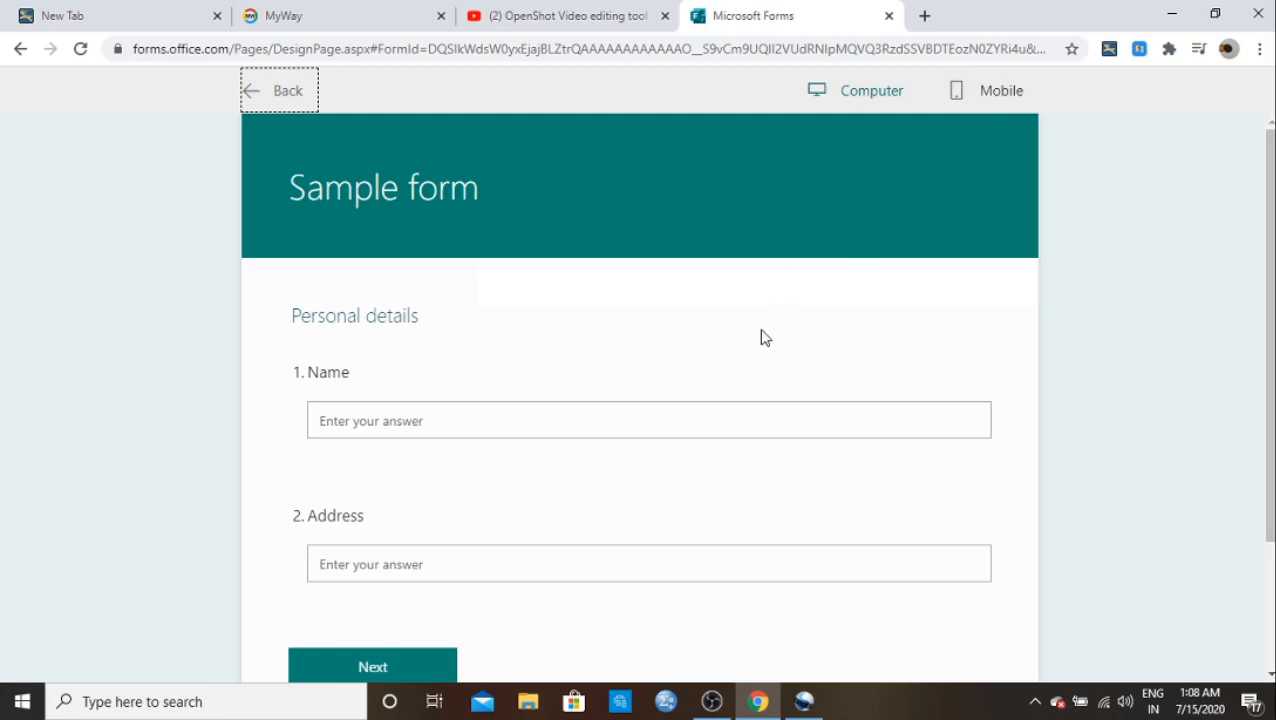
scroll(760, 337, "down", 2)
scroll(714, 424, "up", 2)
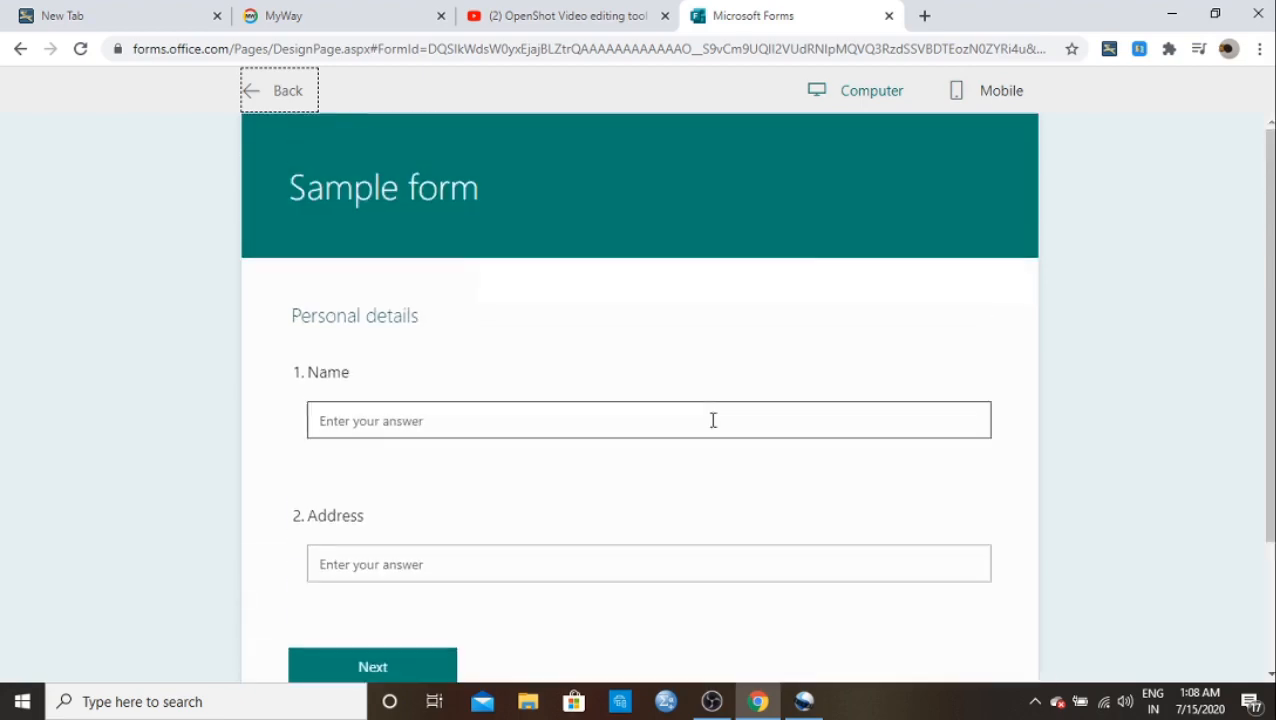
left_click(977, 94)
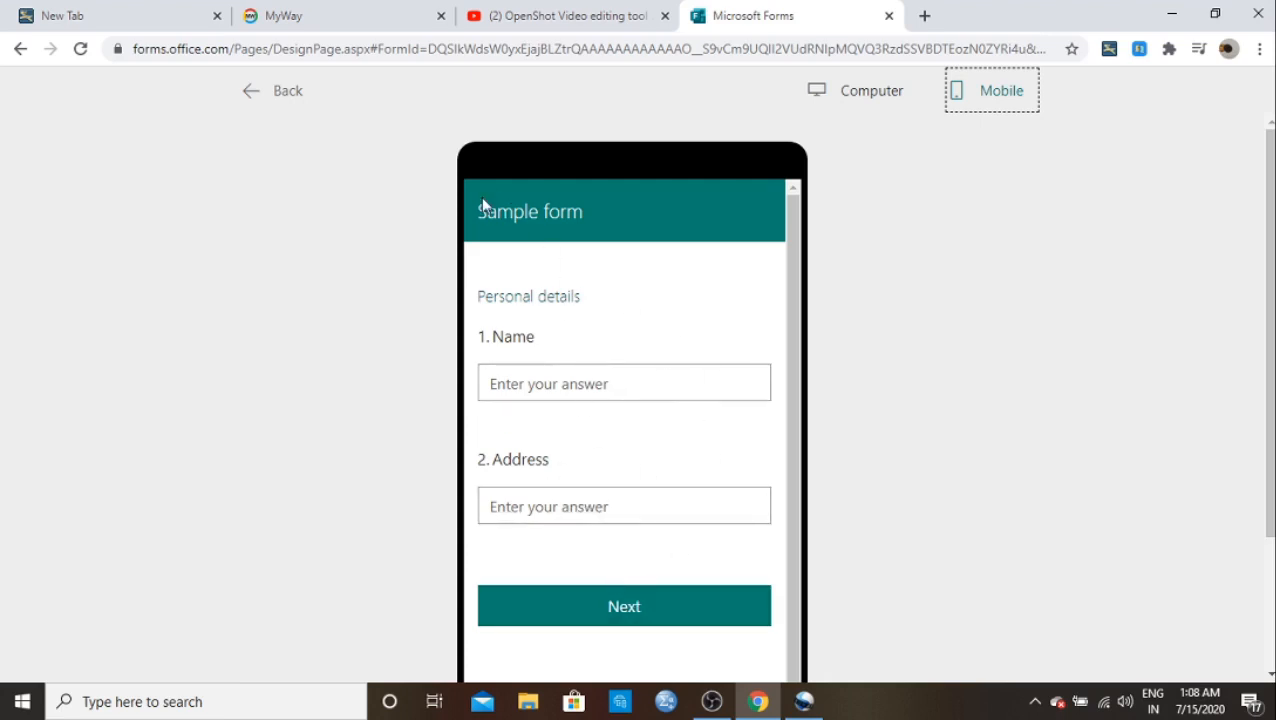
left_click(257, 100)
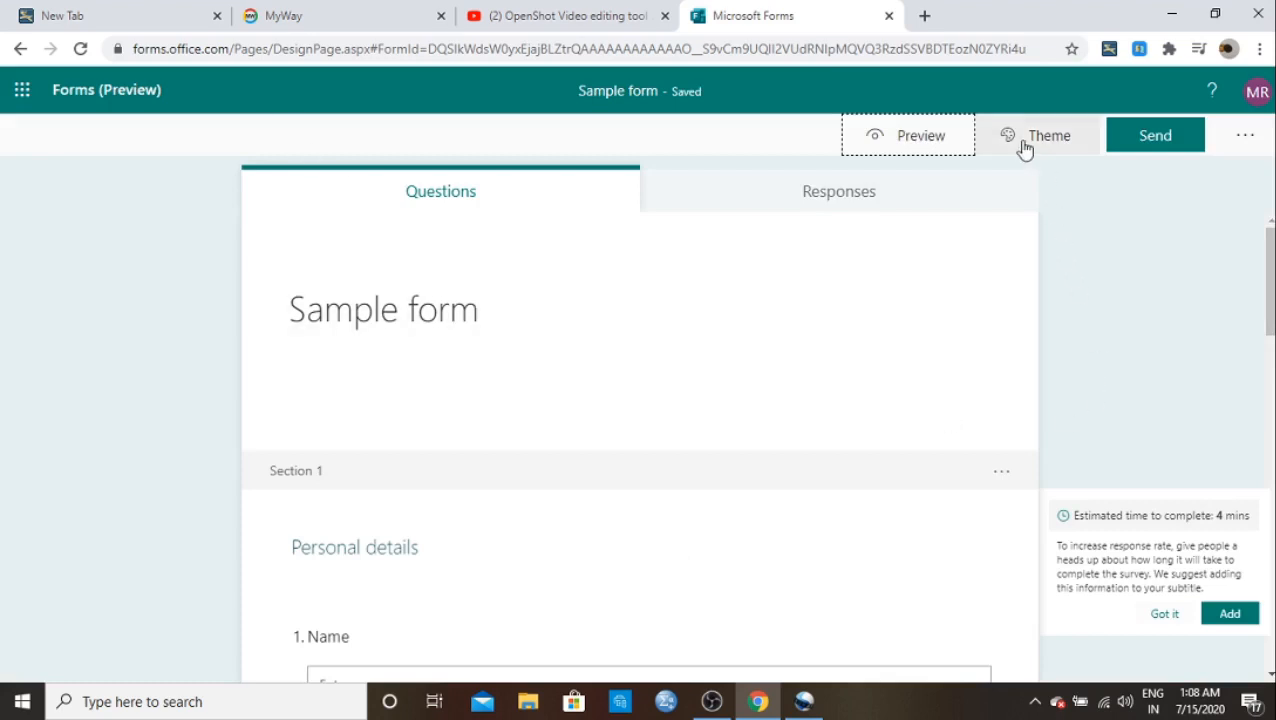
Step: Apply the underwater diver, octopus and submarine picture theme to Sample form
left_click(1024, 148)
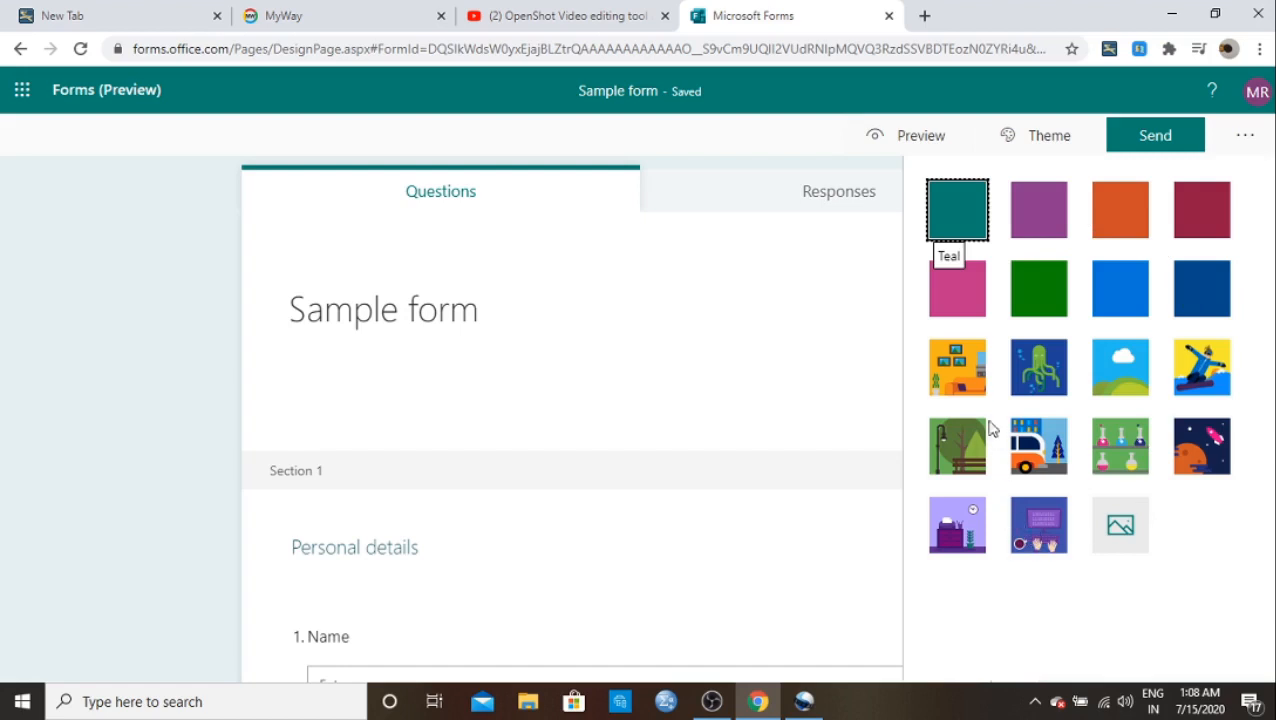
left_click(1032, 358)
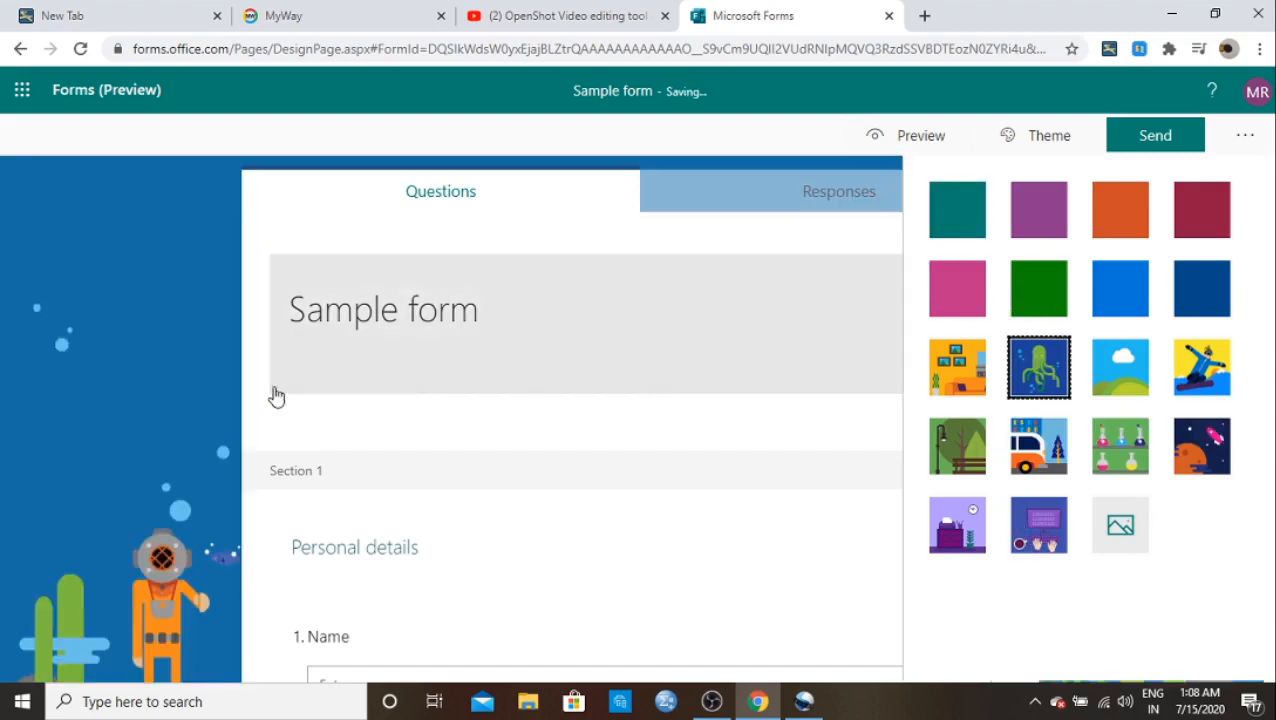
left_click(201, 371)
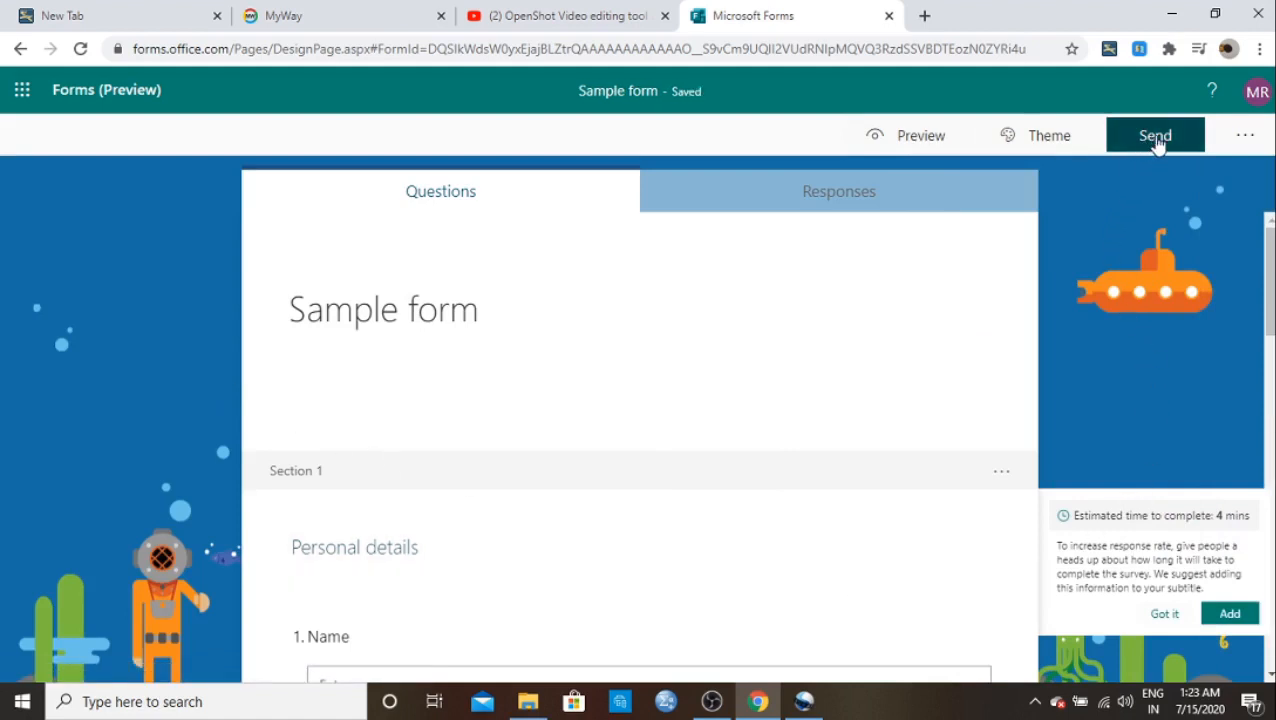
Step: Copy the form's shareable response link from the Send panel
left_click(1156, 140)
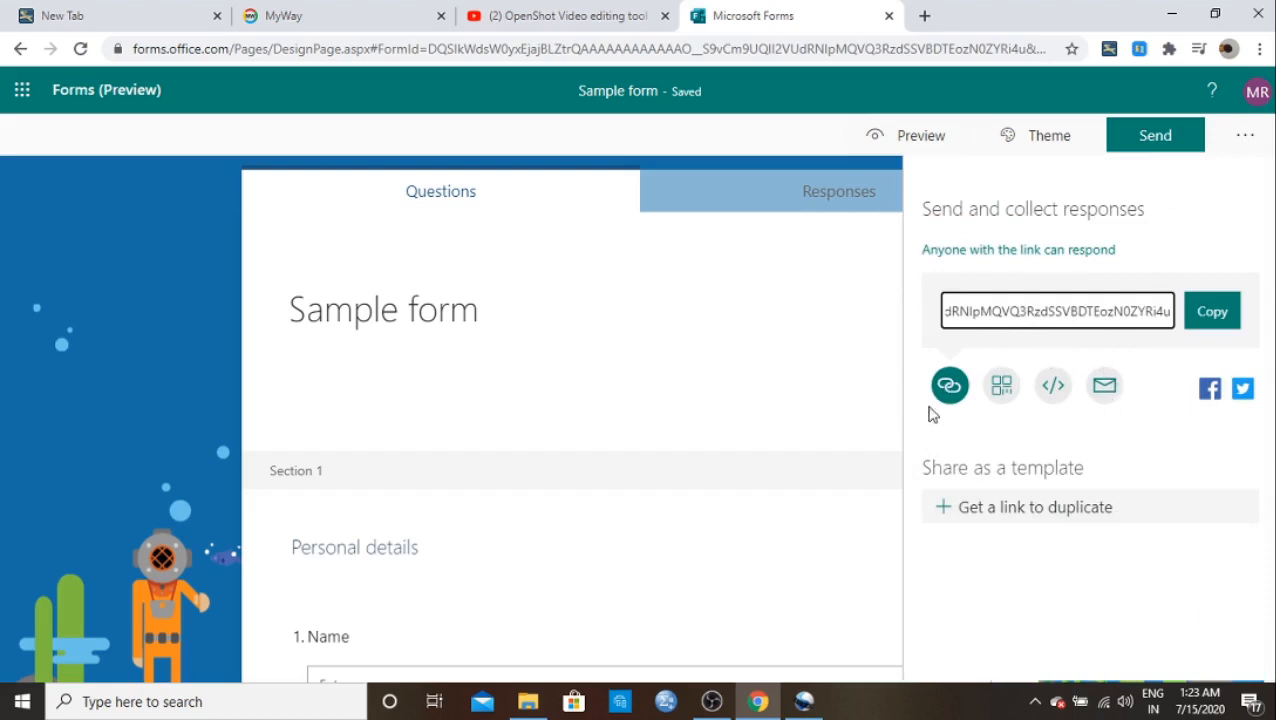
left_click(1002, 396)
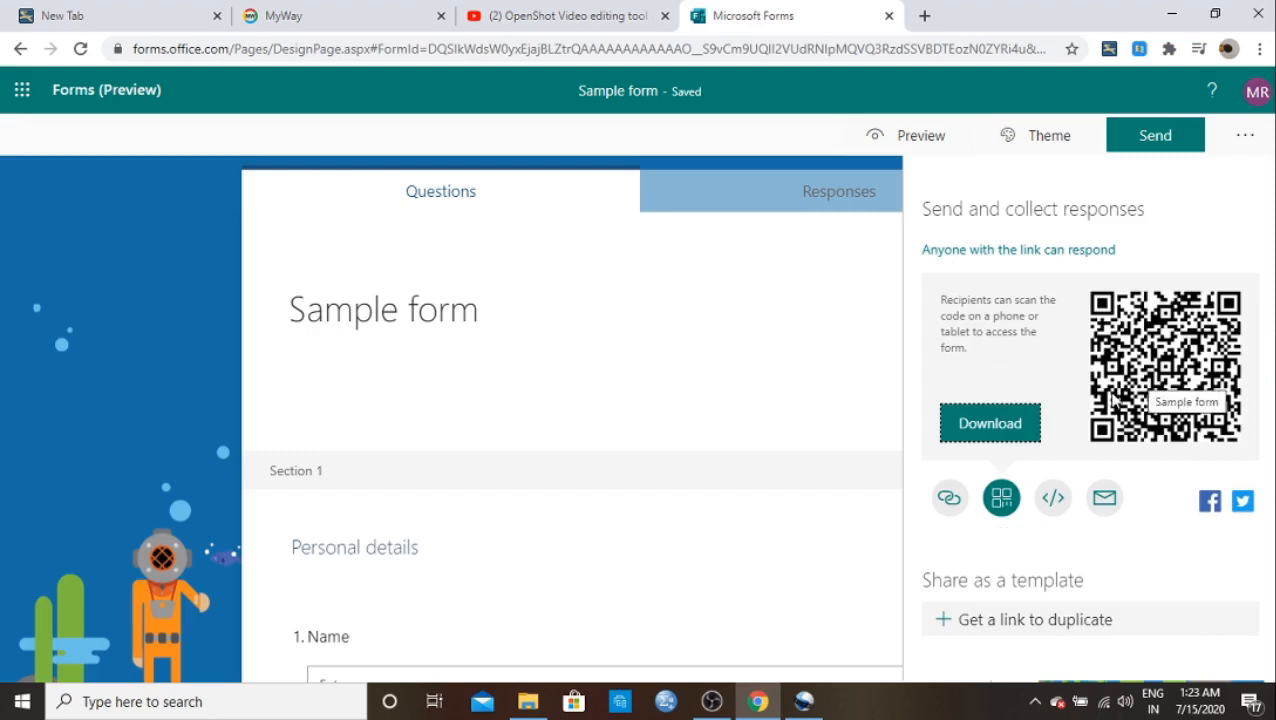
left_click(953, 502)
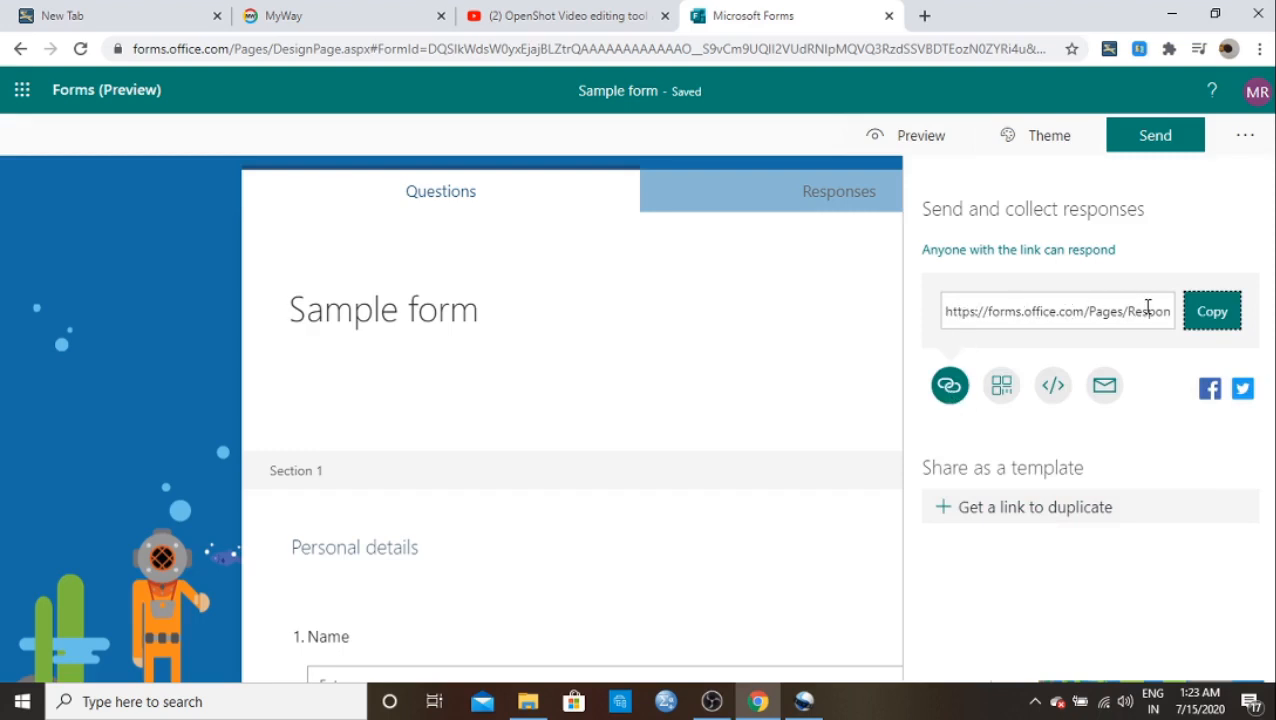
left_click(1205, 316)
Step: Turn on Accept responses and a customised thank-you message in the form settings
left_click(1243, 140)
left_click(1242, 141)
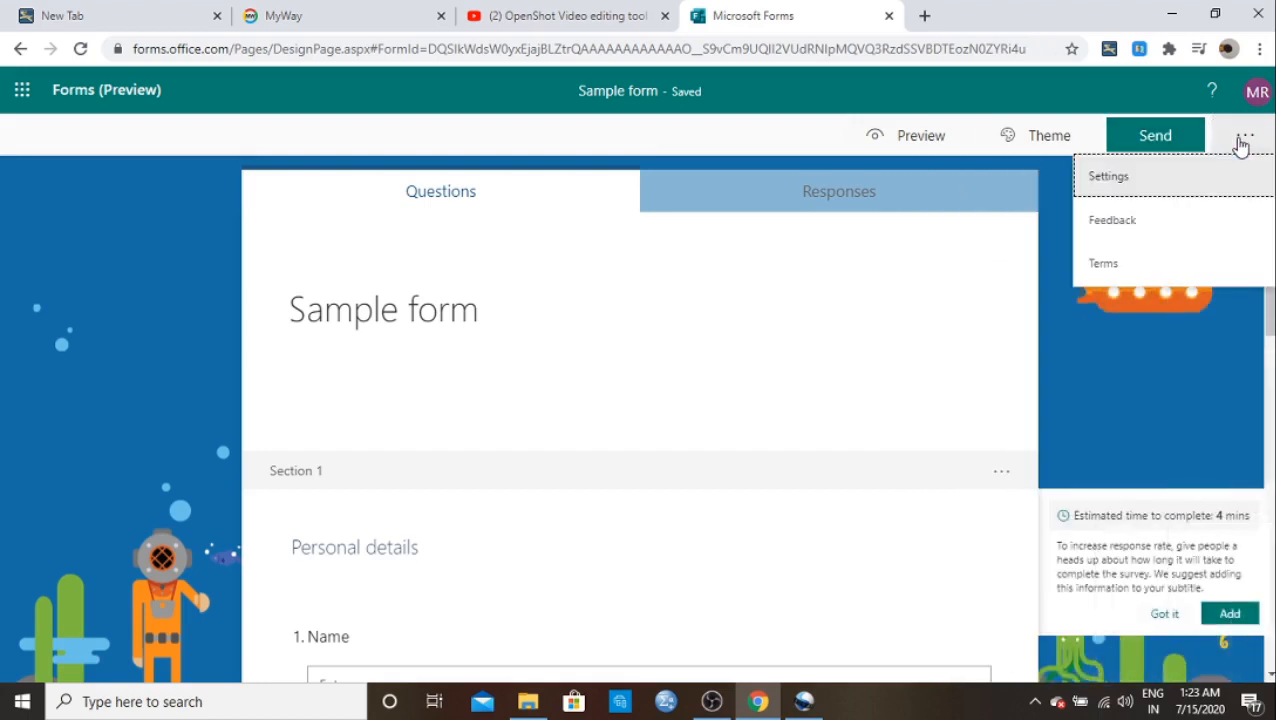
left_click(1110, 178)
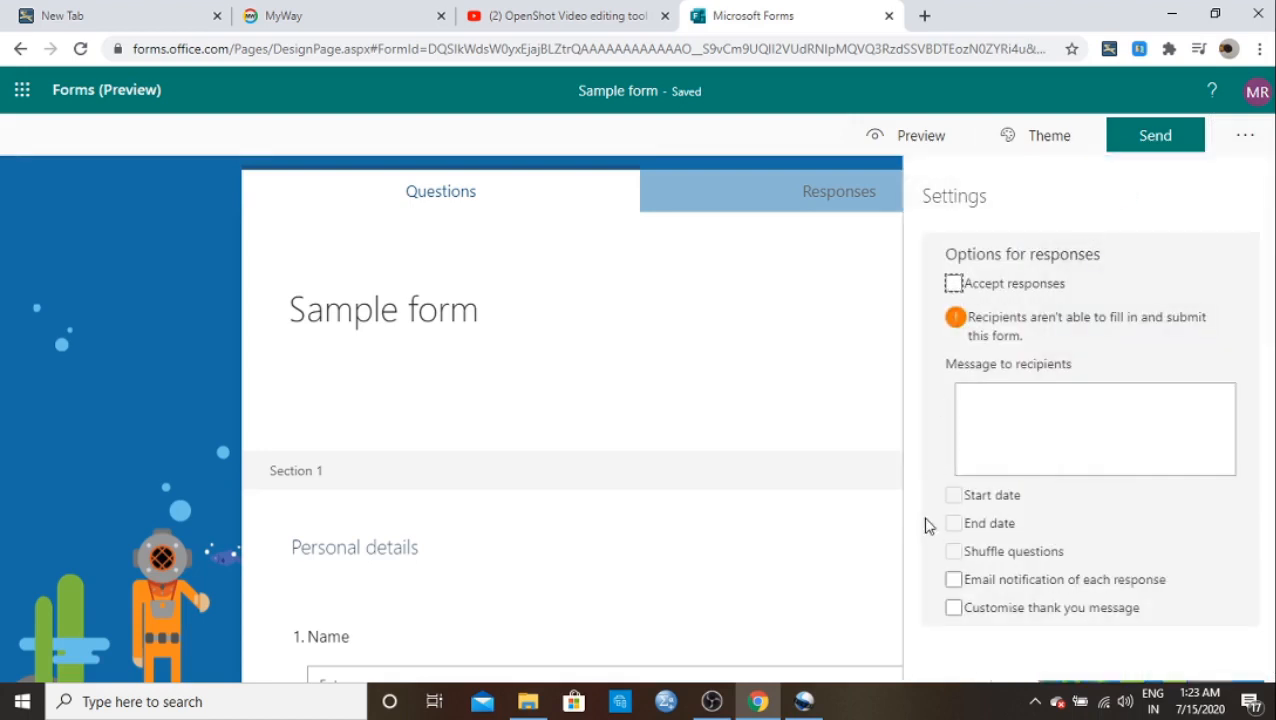
left_click(954, 284)
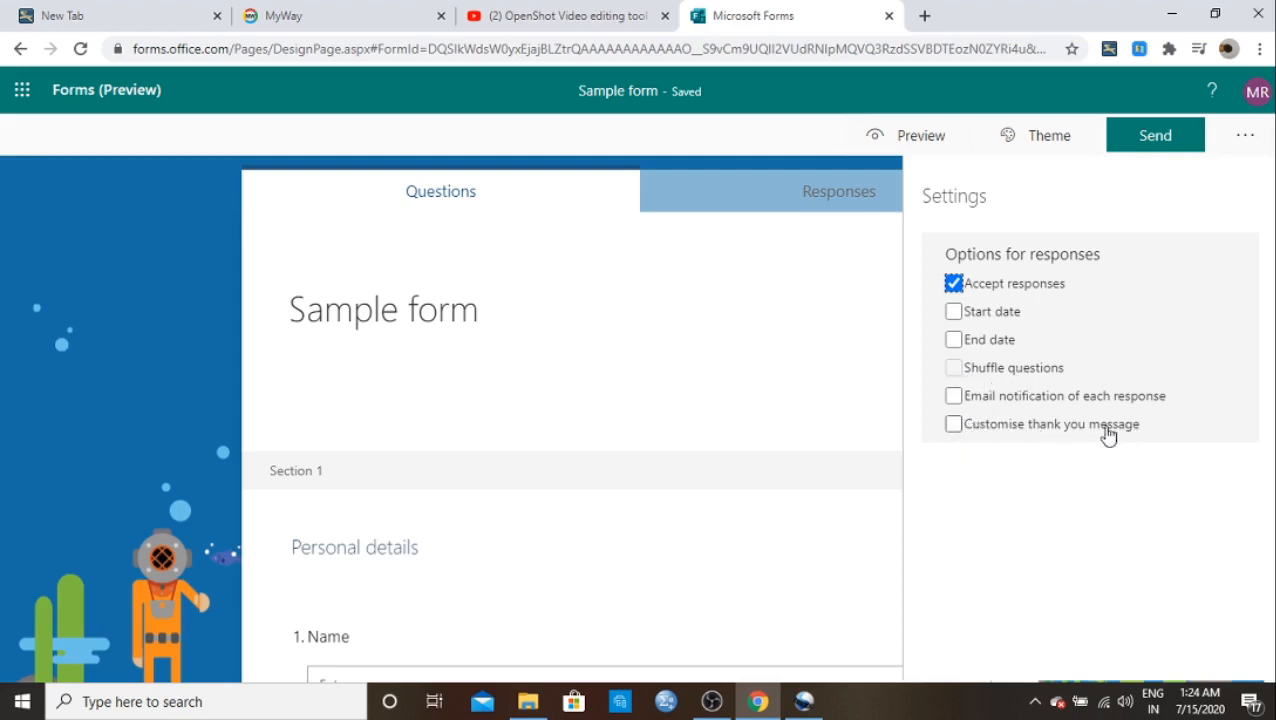
left_click(954, 425)
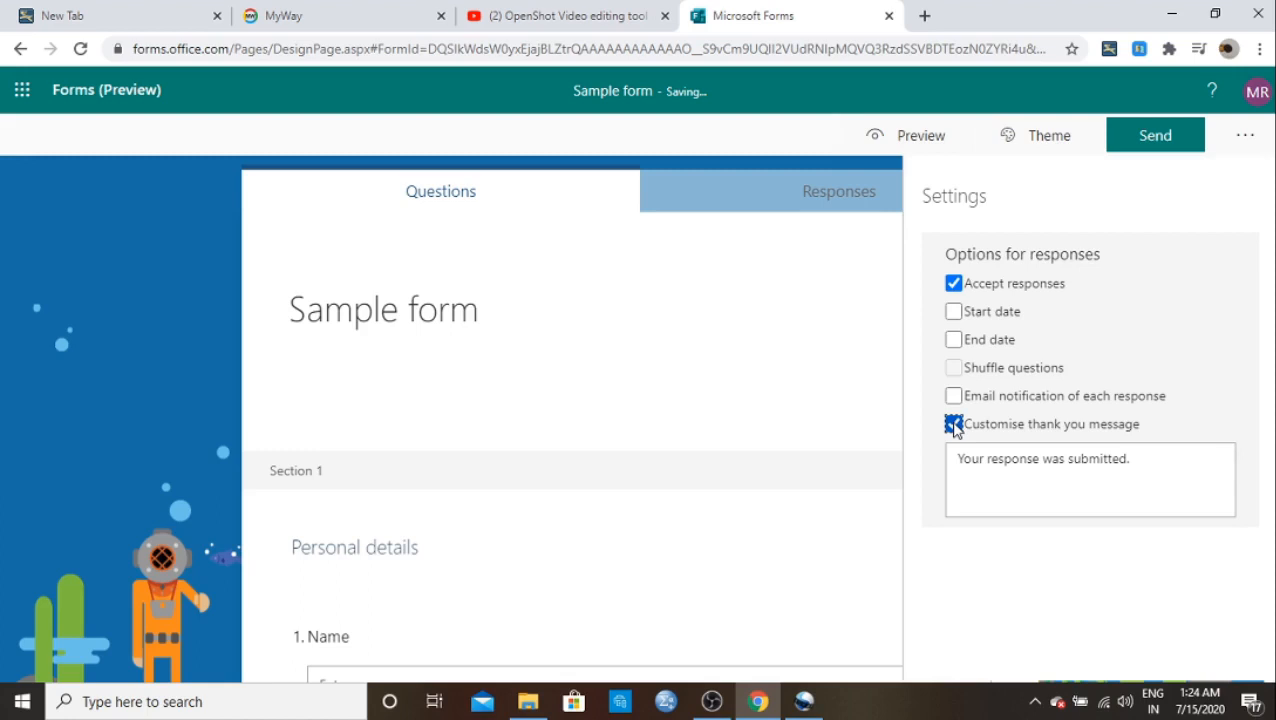
triple_click(988, 470)
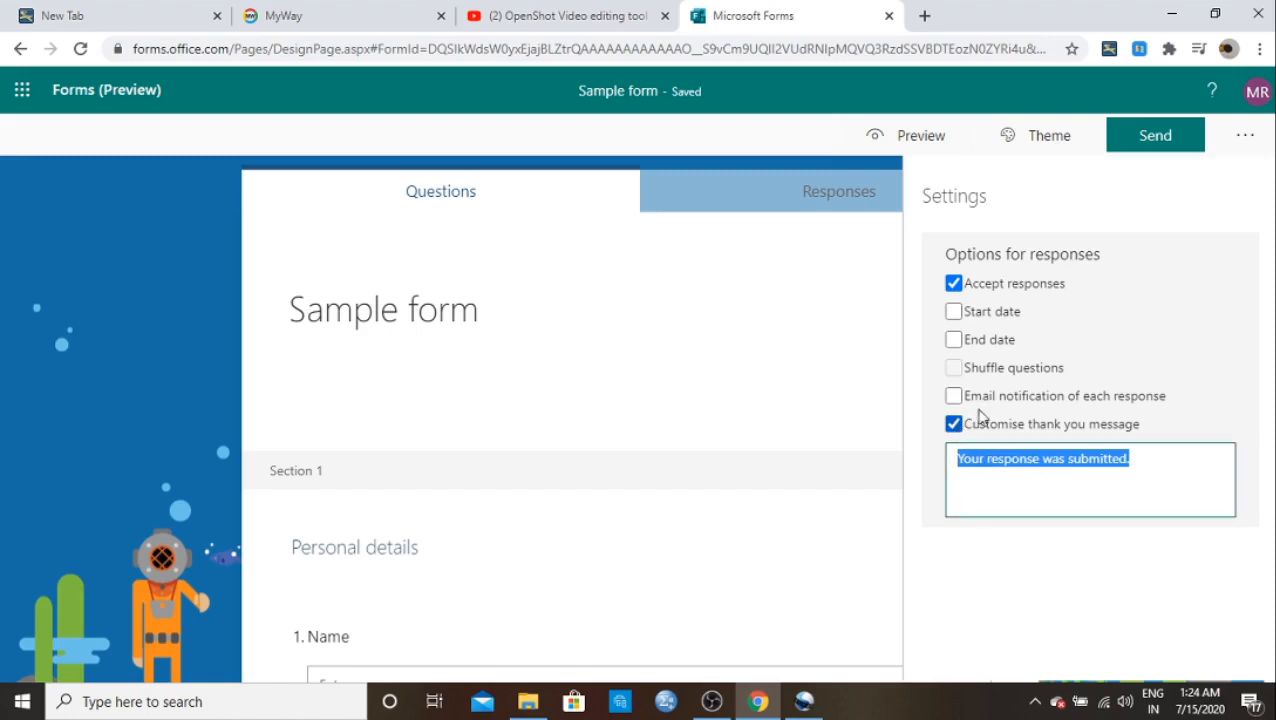
left_click(1238, 147)
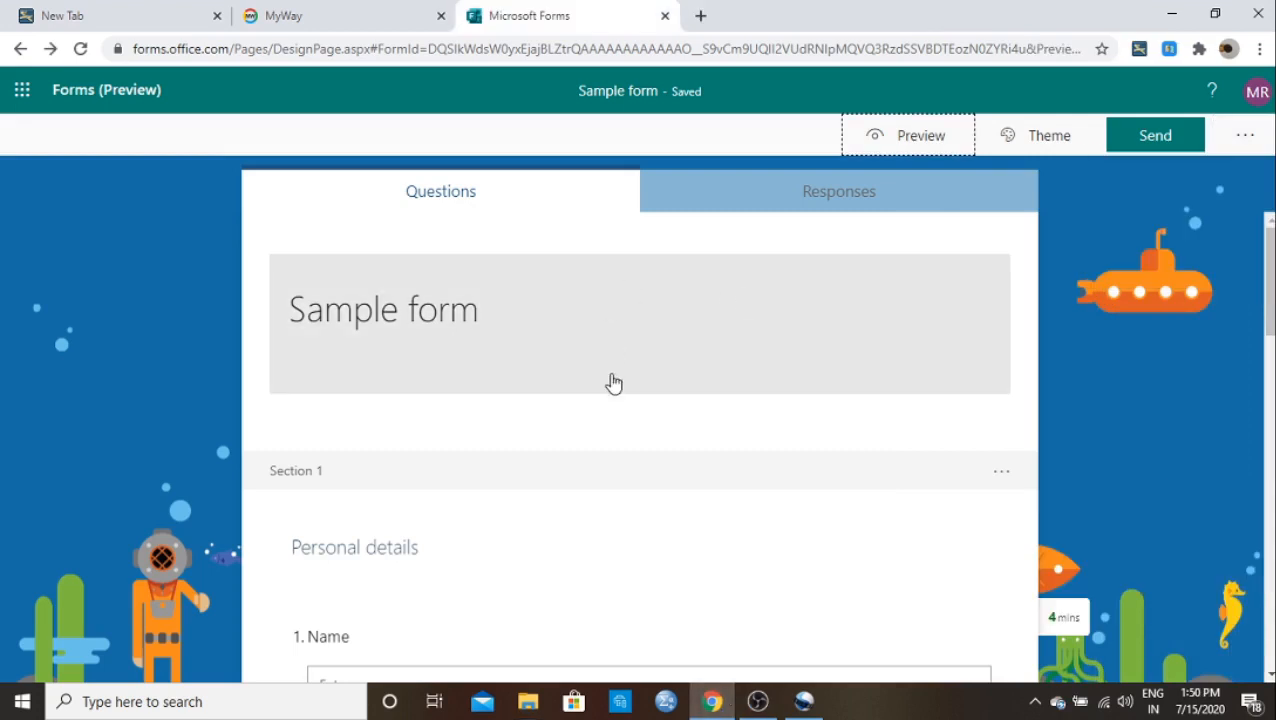
Step: In the form preview, enter a name and an address, then continue to the next page
scroll(613, 383, "down", 3)
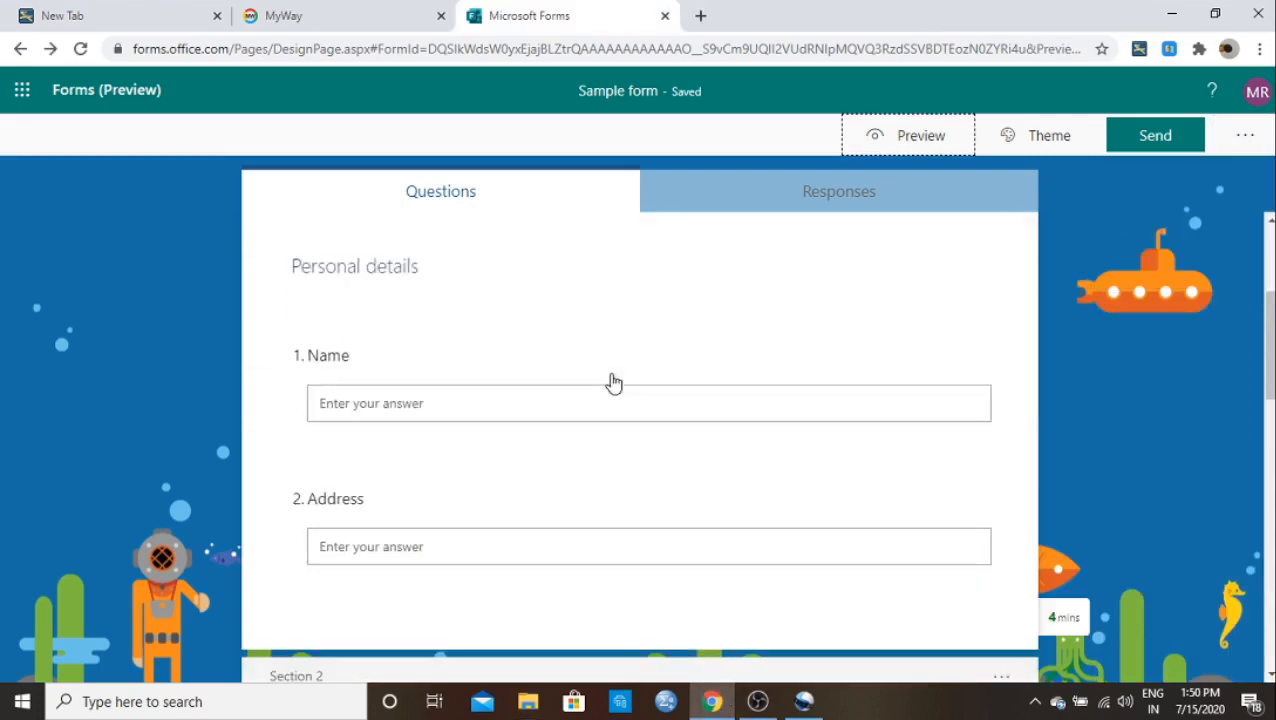
scroll(613, 383, "up", 3)
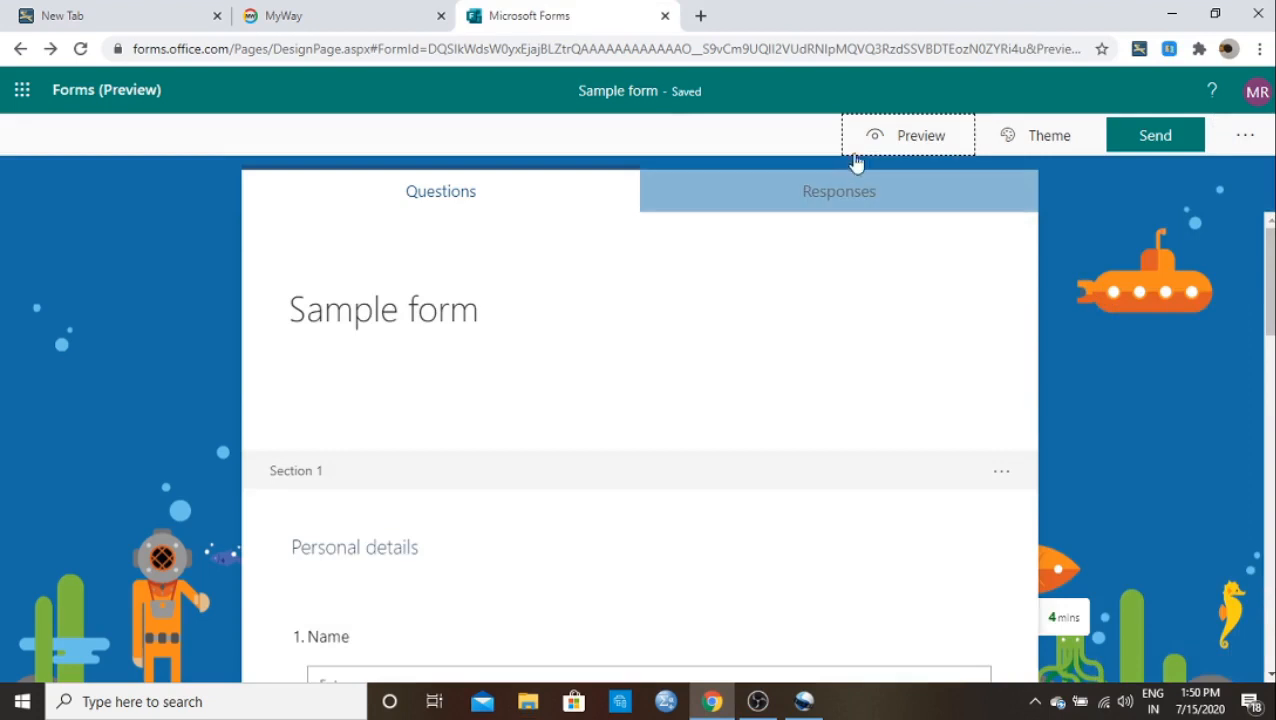
left_click(891, 140)
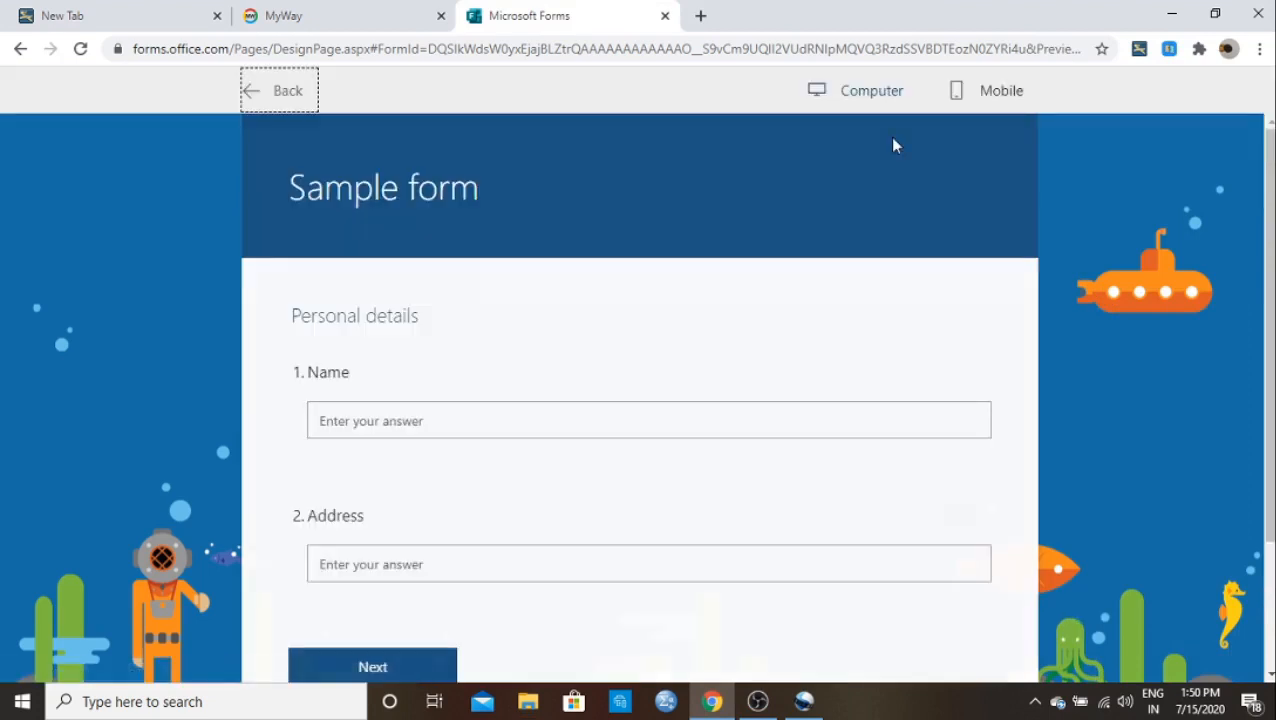
scroll(507, 390, "down", 3)
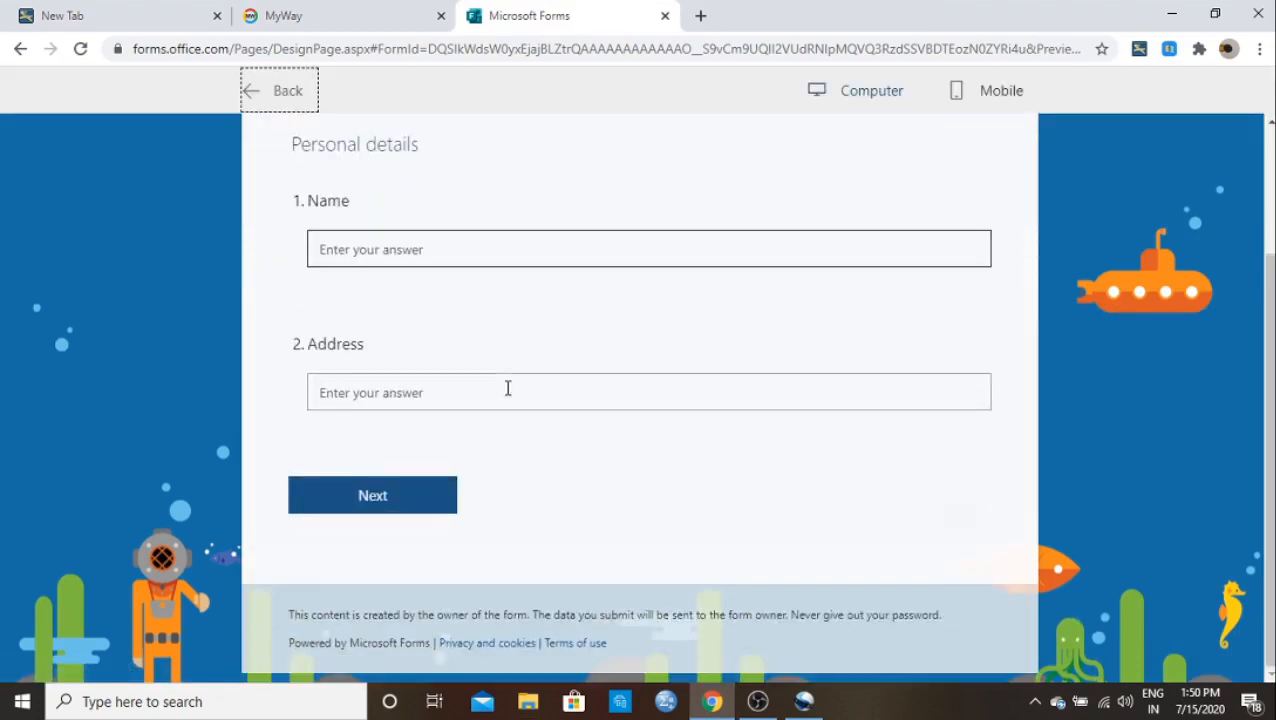
scroll(507, 388, "up", 3)
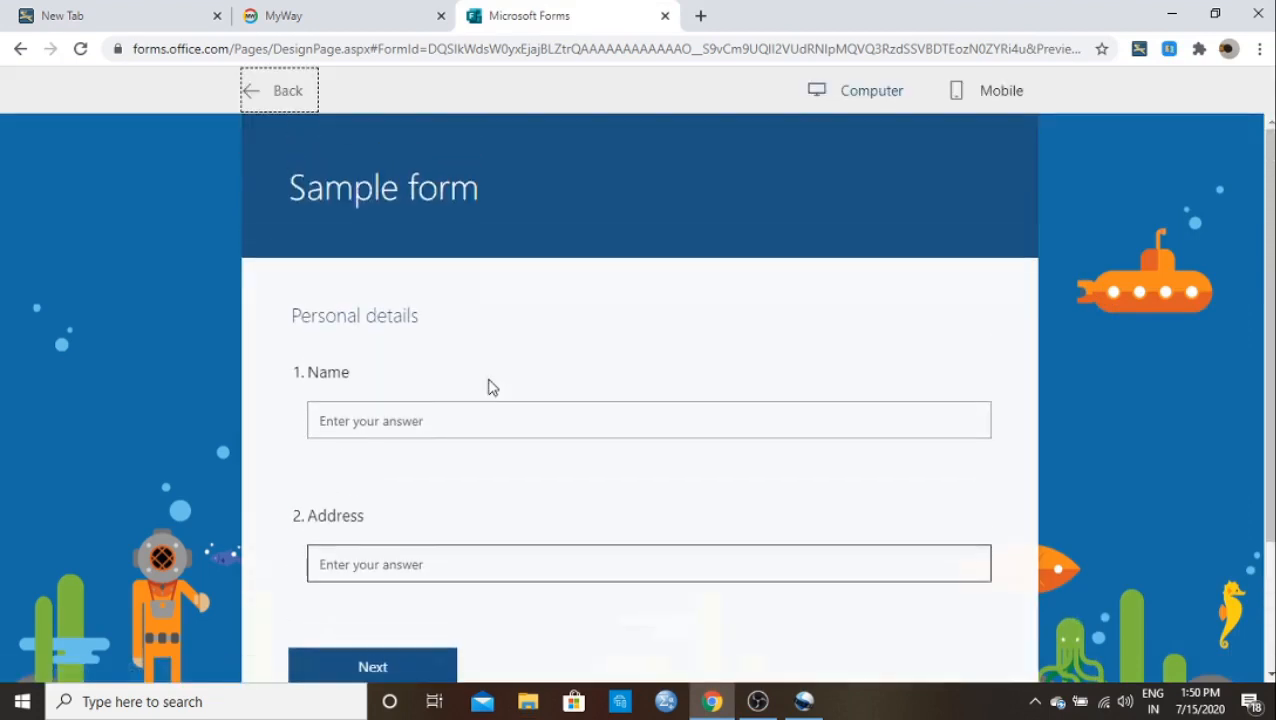
left_click(346, 420)
type("M")
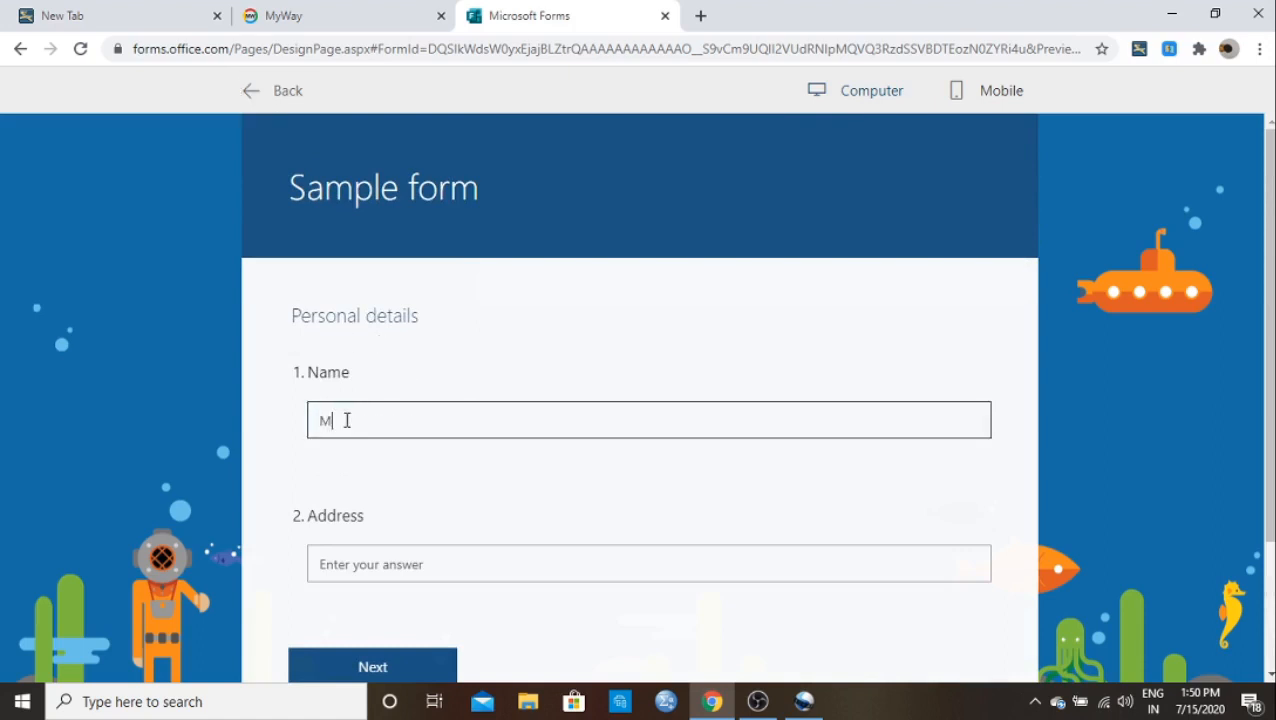
type("ahes")
left_click(344, 560)
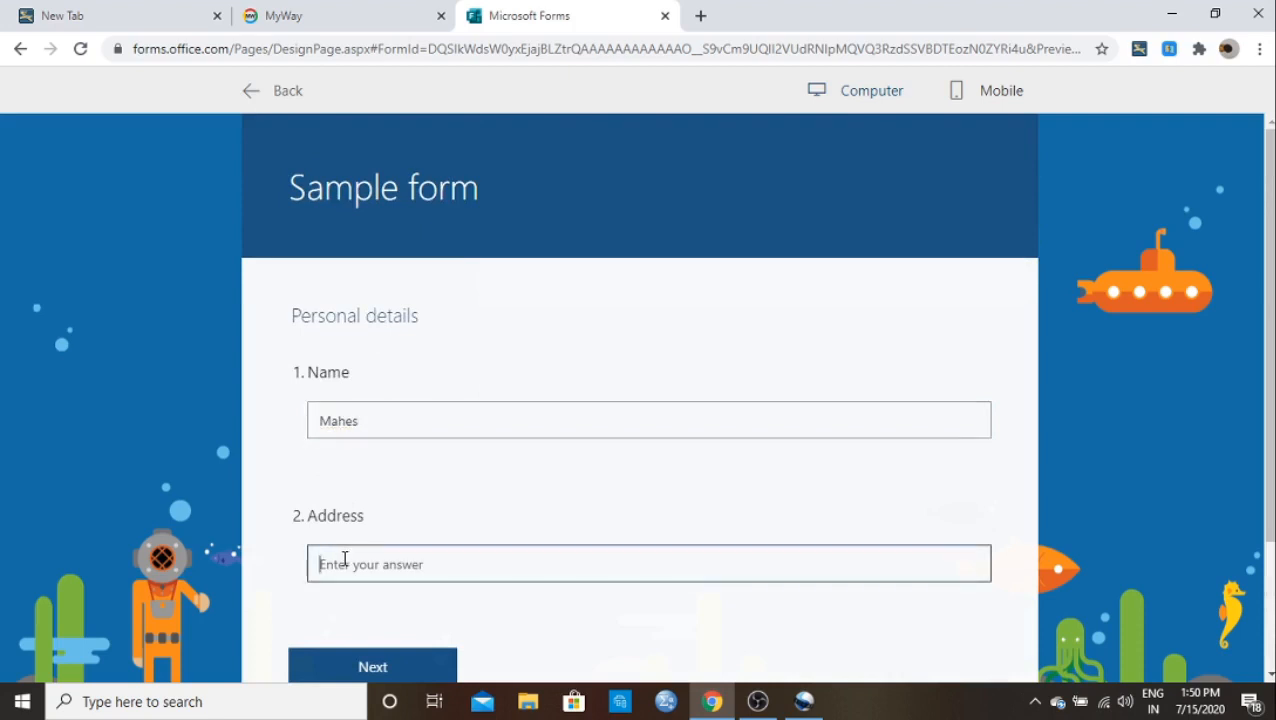
type("RRC")
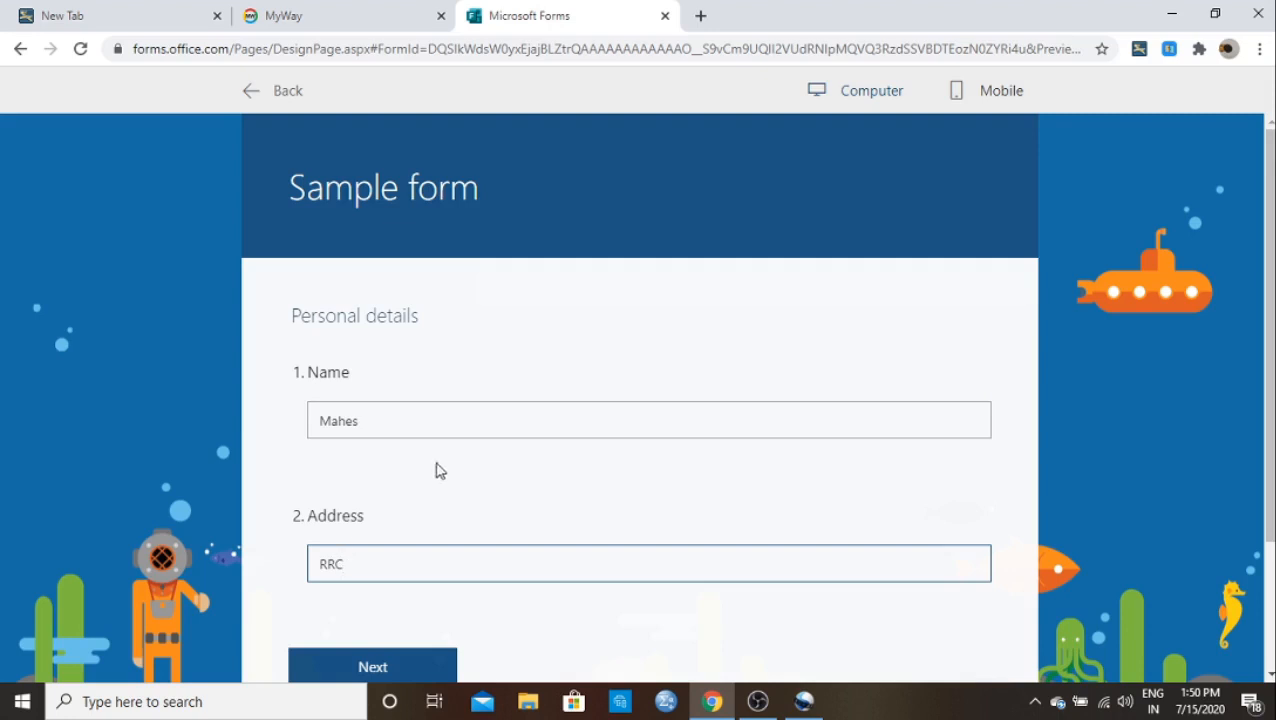
scroll(447, 461, "down", 2)
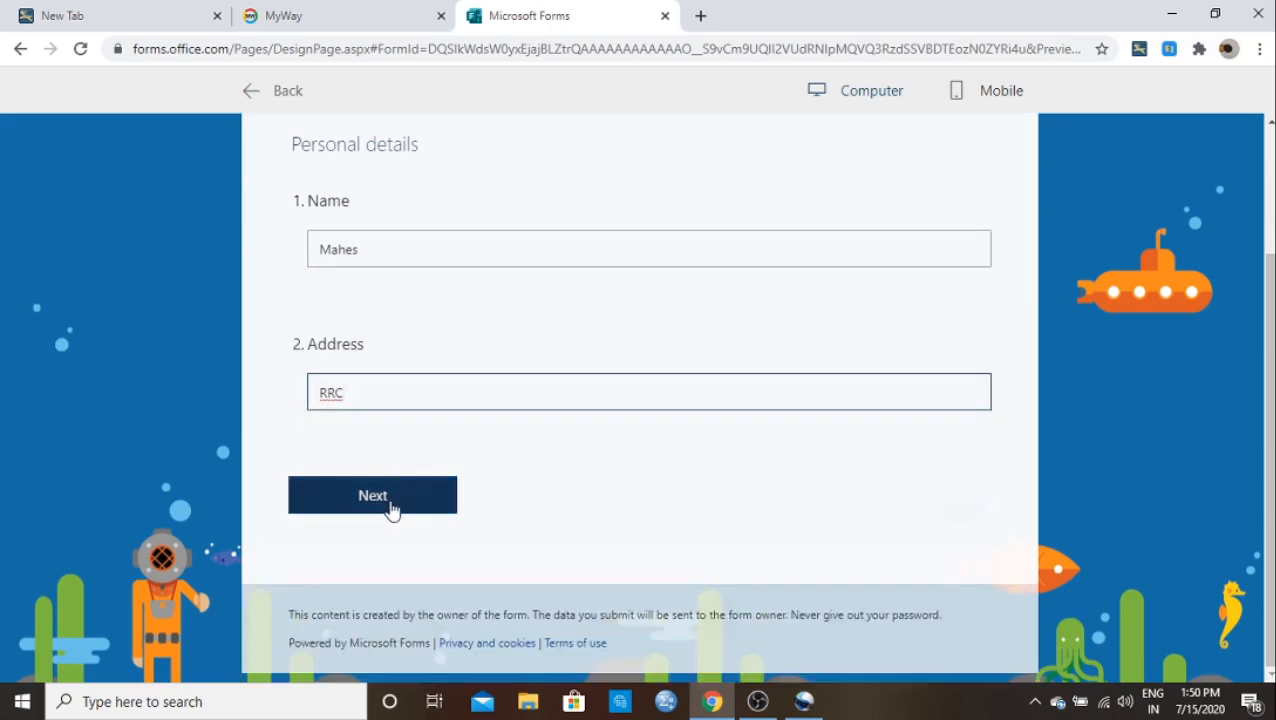
left_click(393, 508)
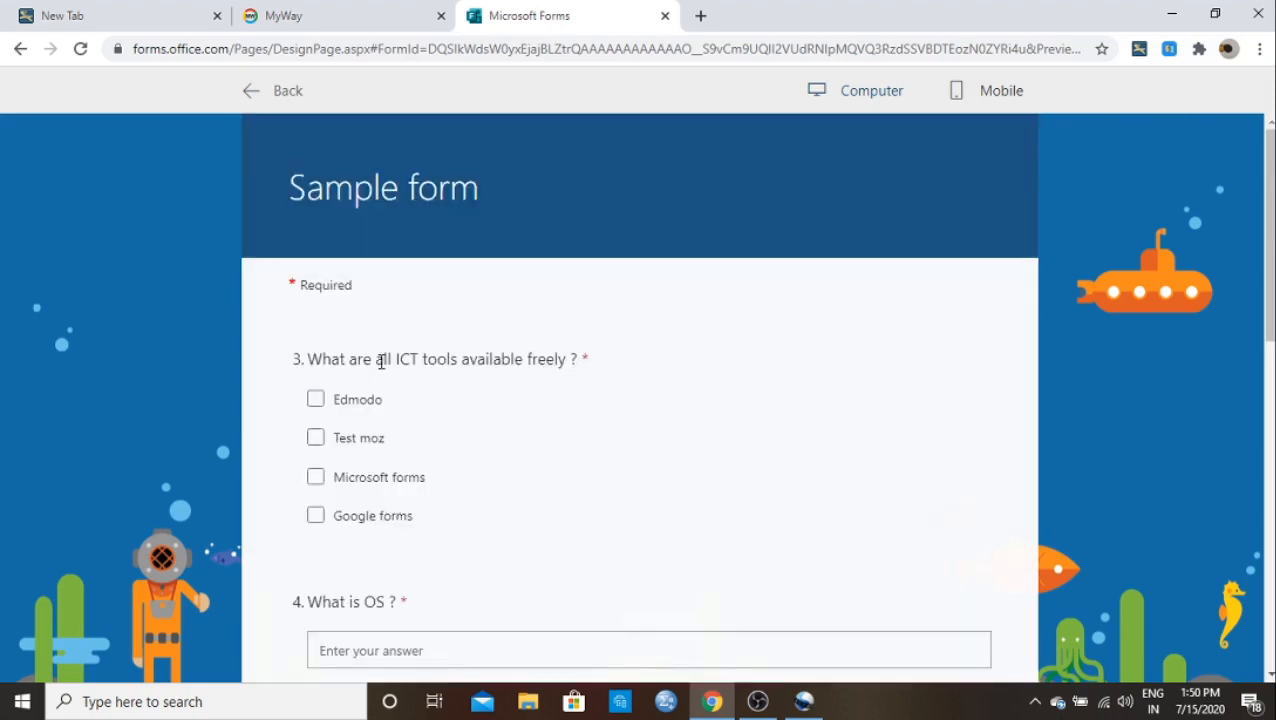
Step: Tick Edmodo, Test moz, Microsoft forms and Google forms as free ICT tools
scroll(381, 364, "down", 5)
scroll(381, 364, "up", 3)
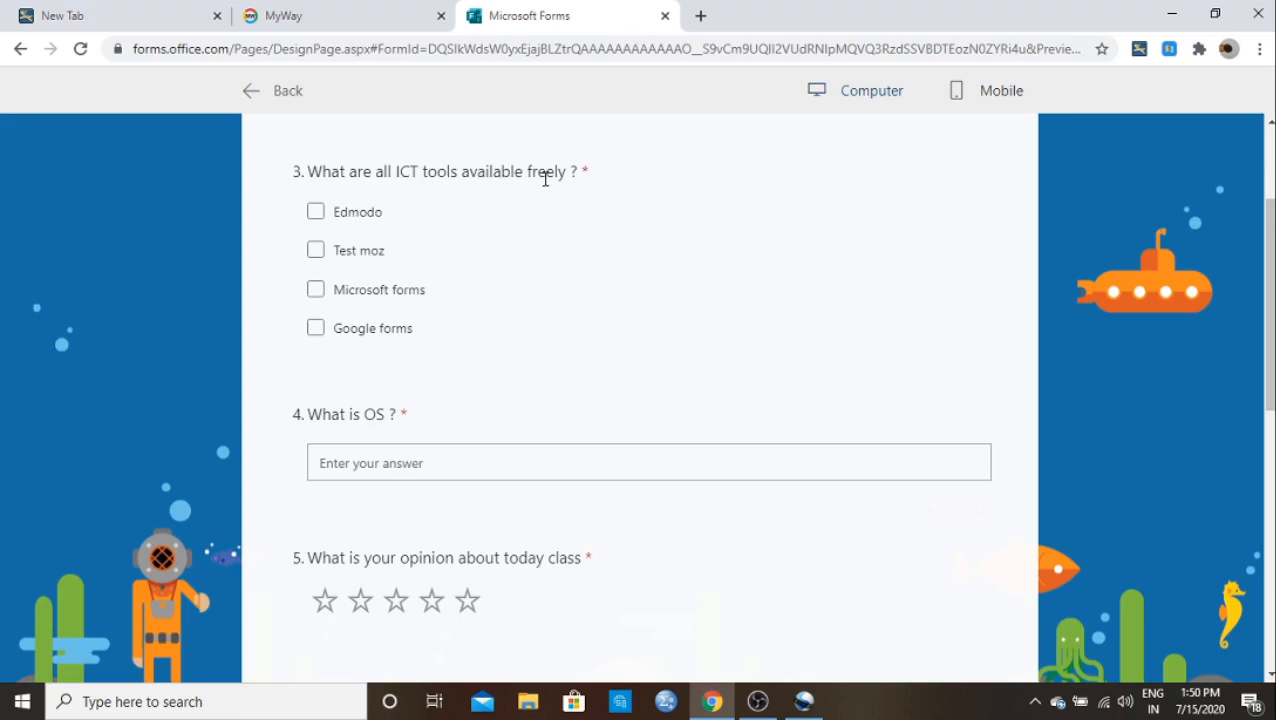
left_click(314, 211)
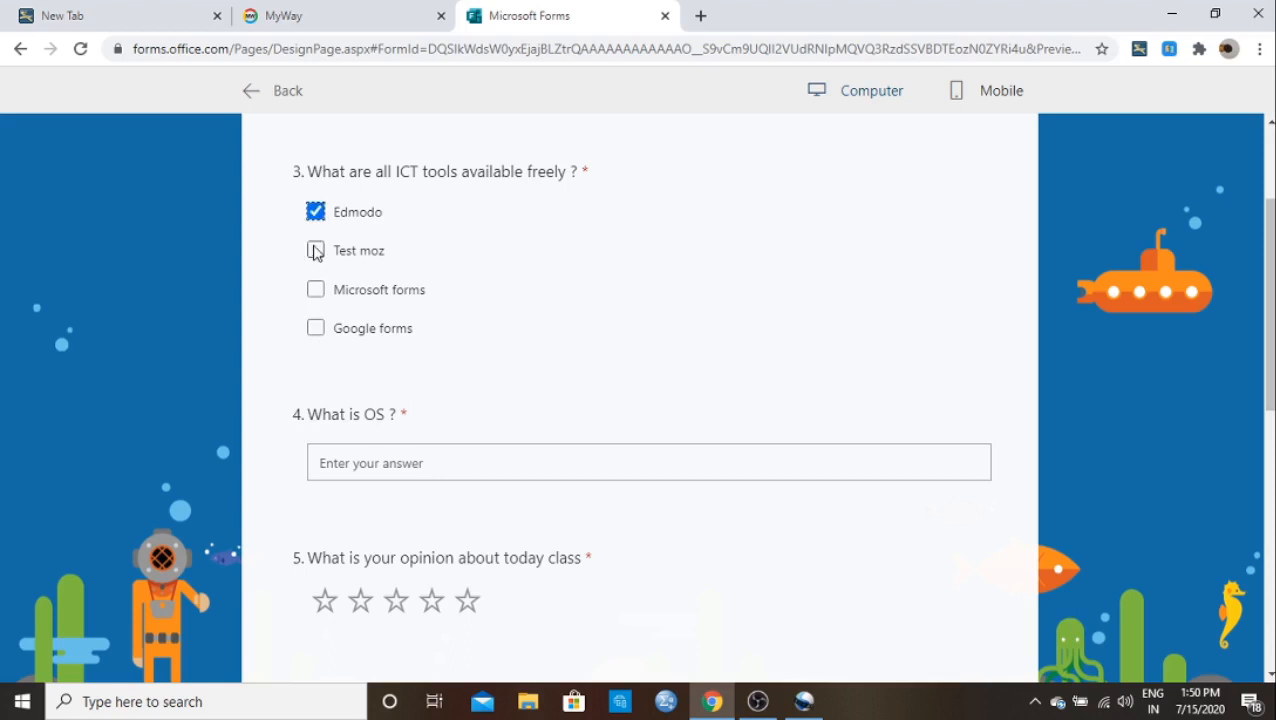
left_click(314, 250)
left_click(315, 290)
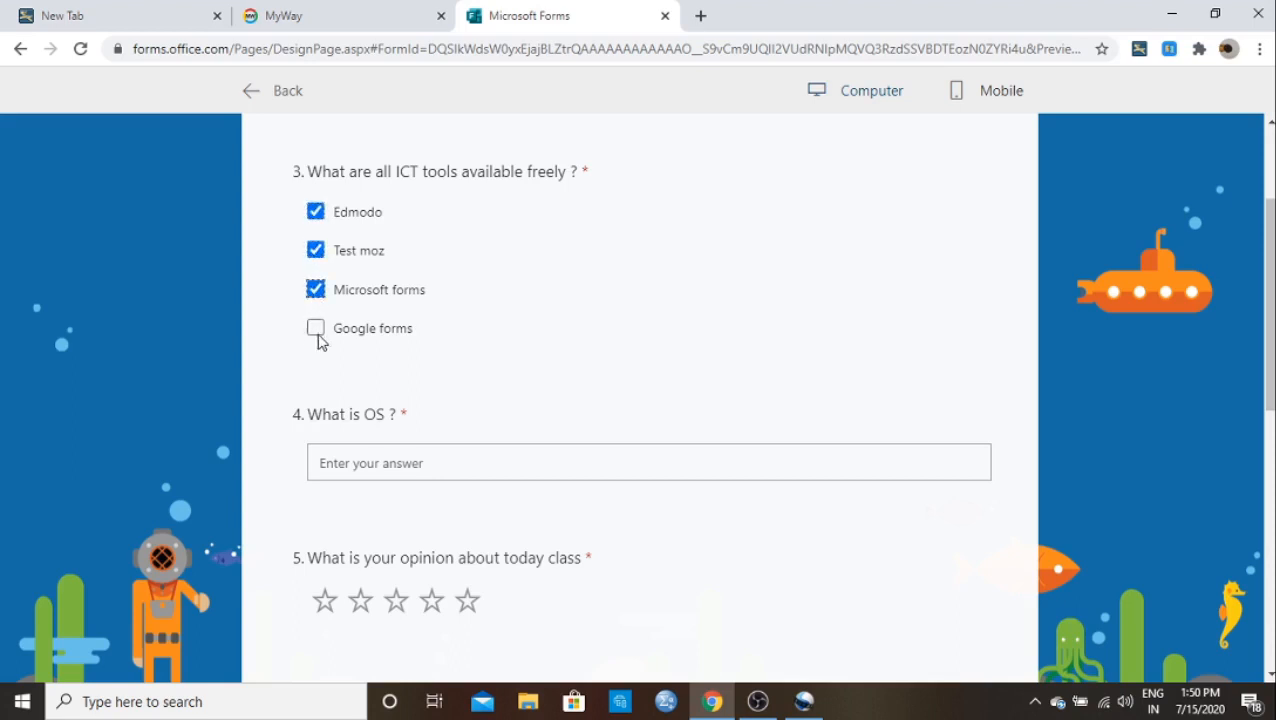
left_click(315, 329)
Step: Answer 'What is OS?' with 'operating System'
scroll(379, 293, "down", 1)
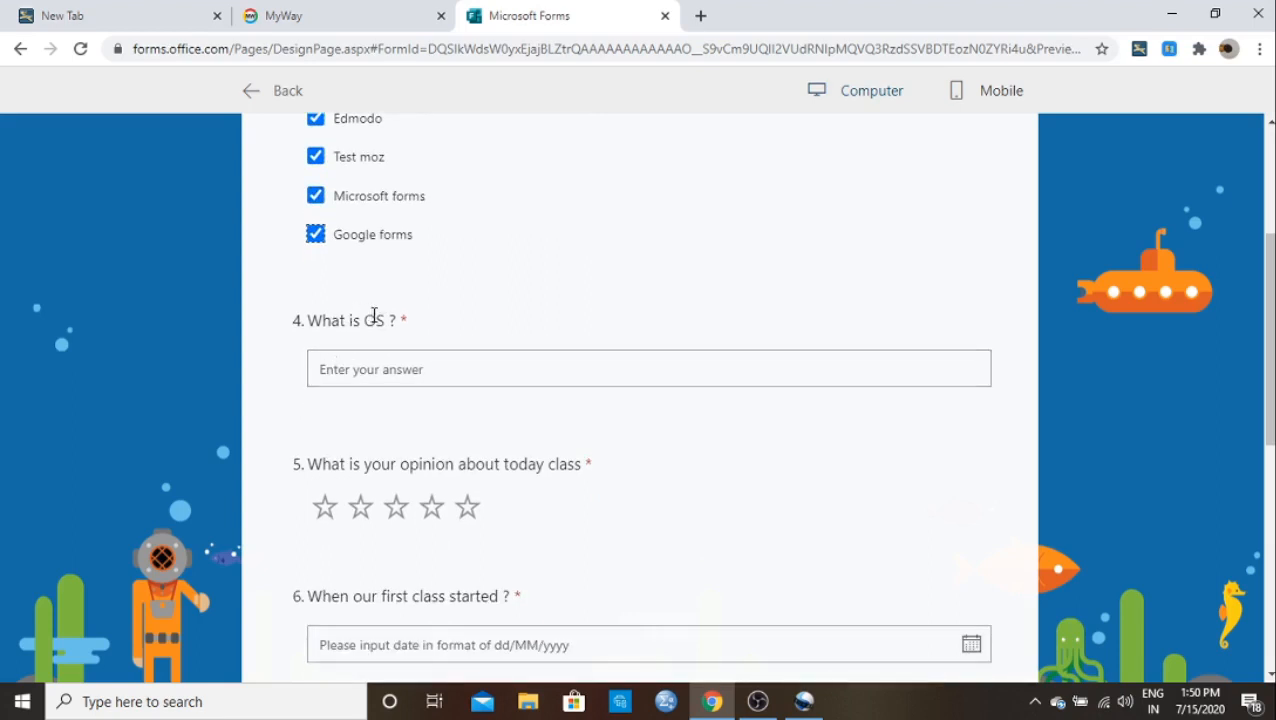
left_click(321, 373)
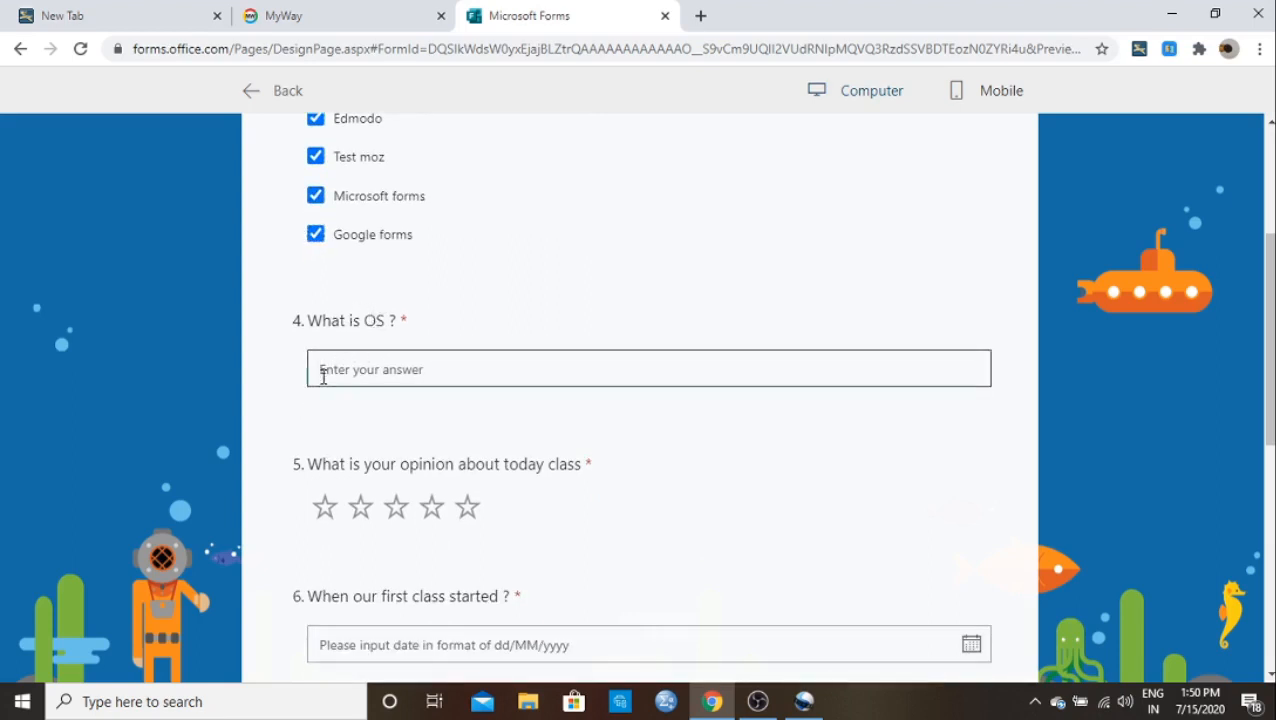
type("operating ")
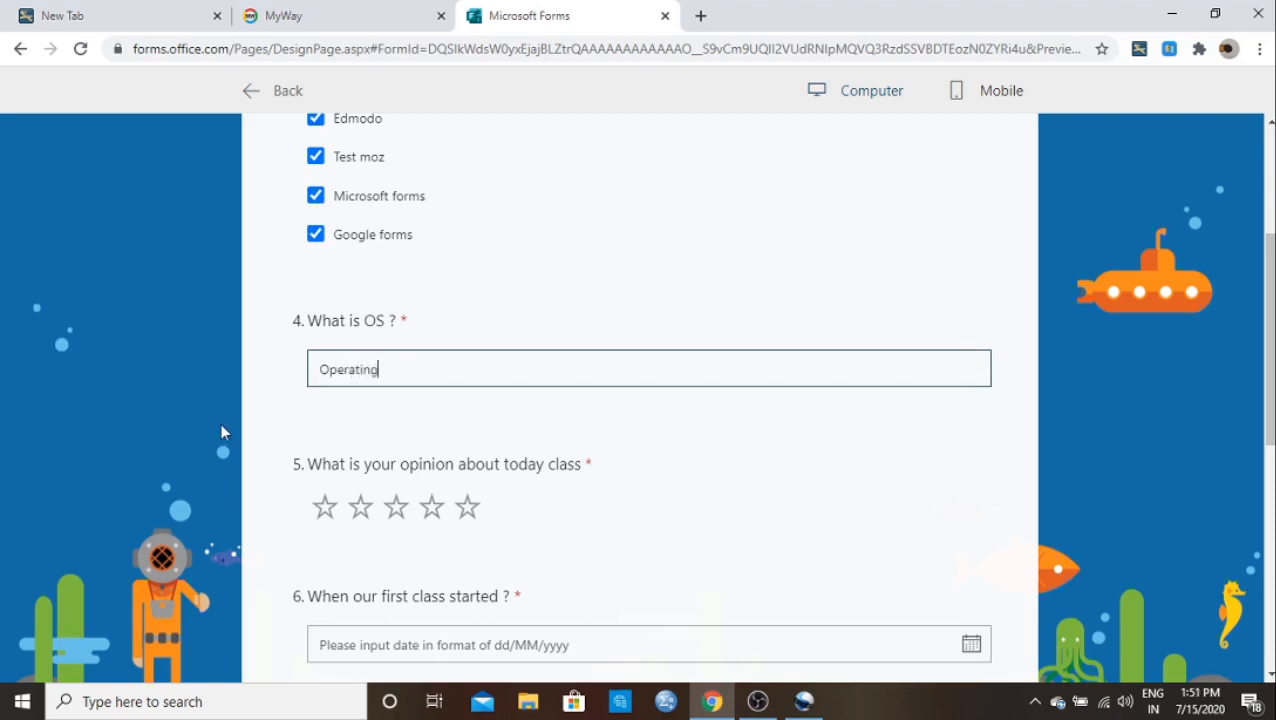
type("System")
scroll(293, 407, "down", 3)
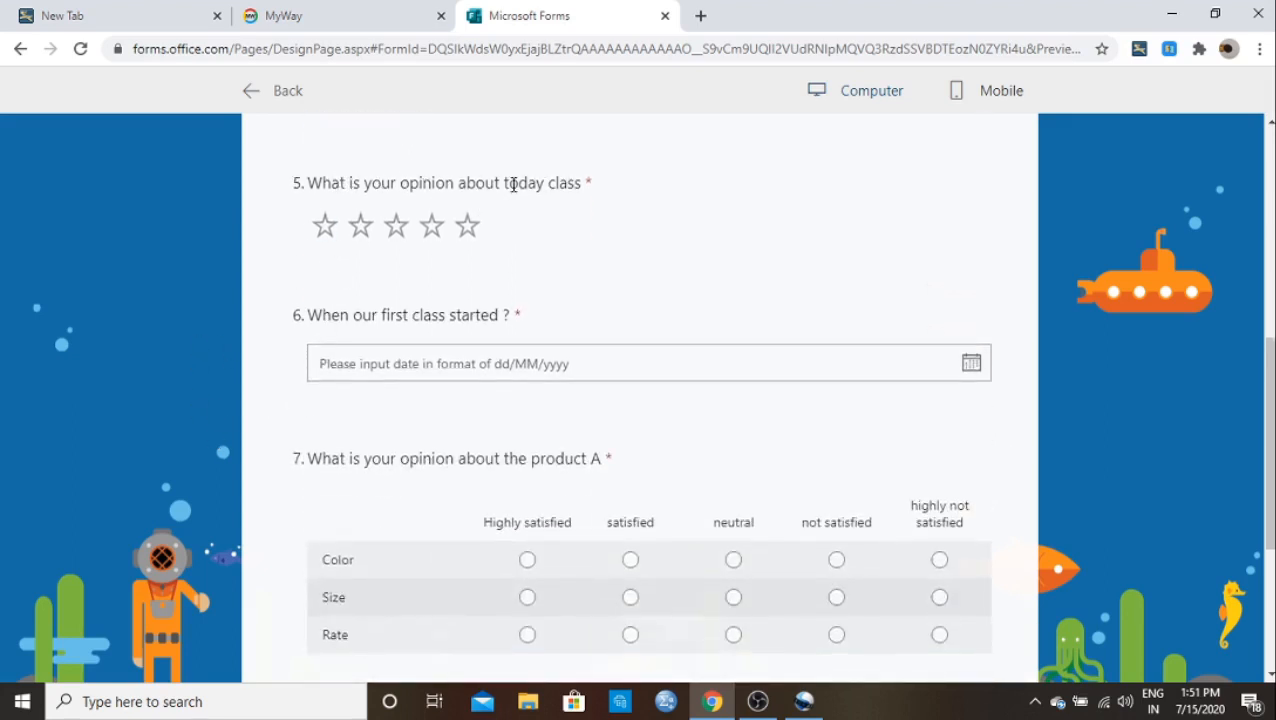
Step: Give today's class four stars and pick 12 August 1998 as the first class date
left_click(400, 228)
left_click(432, 226)
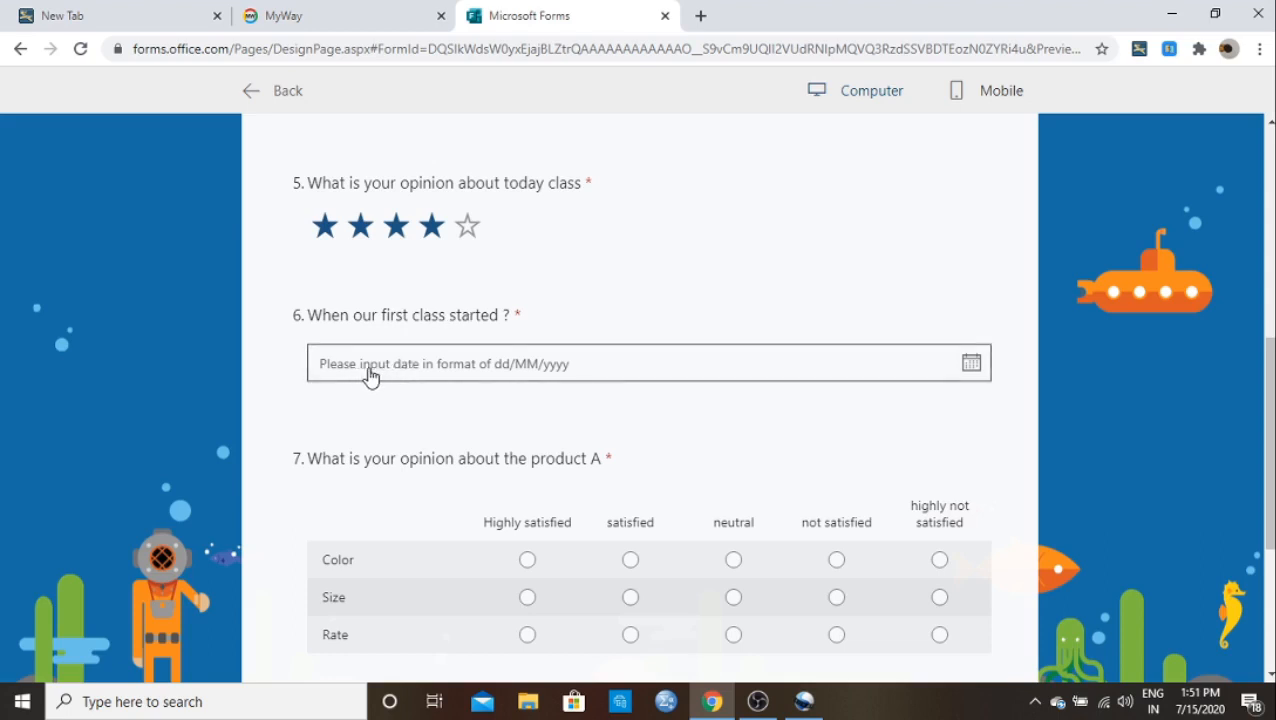
left_click(628, 378)
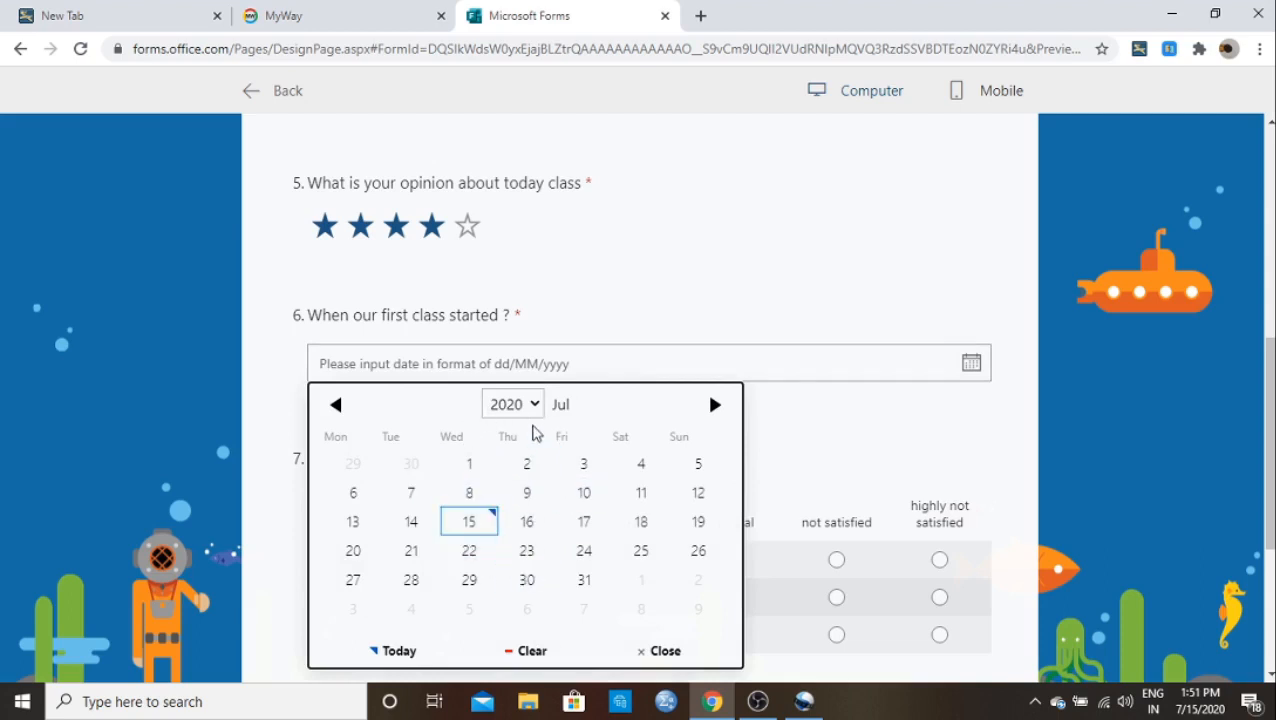
left_click(535, 405)
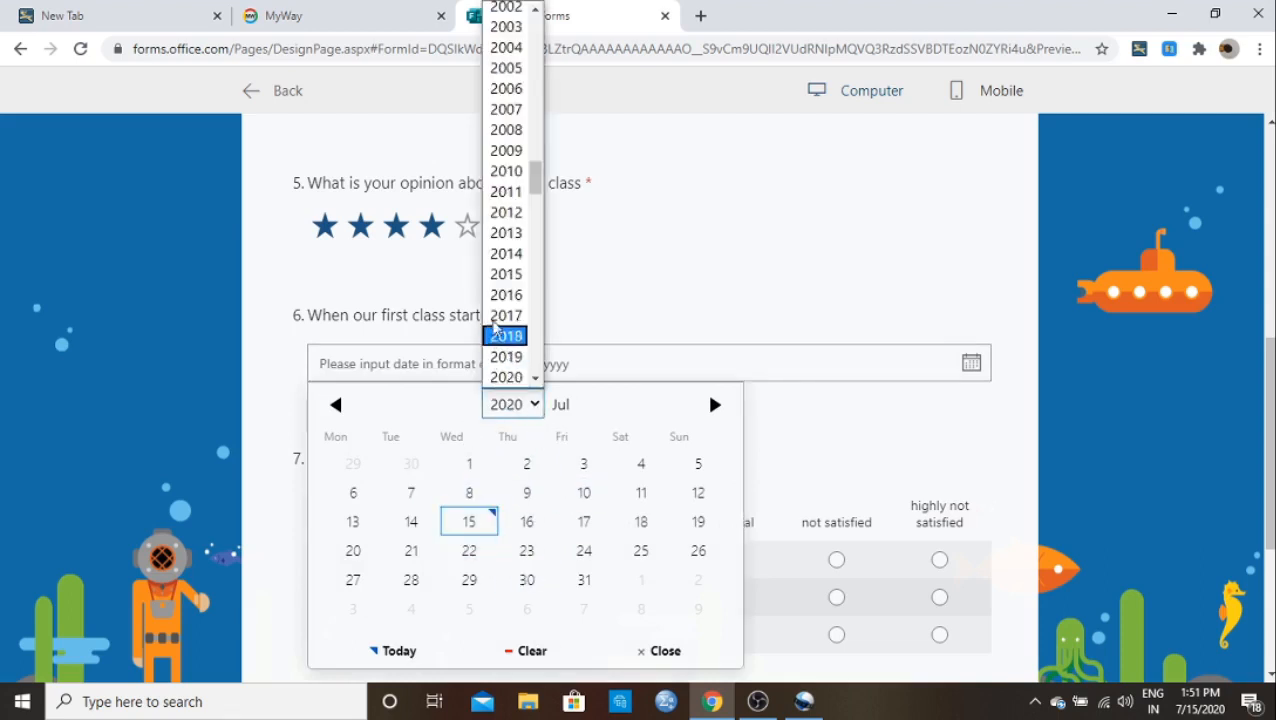
mouse_move(534, 165)
left_mouse_down()
mouse_move(553, 148)
mouse_move(533, 199)
mouse_move(545, 150)
left_mouse_up()
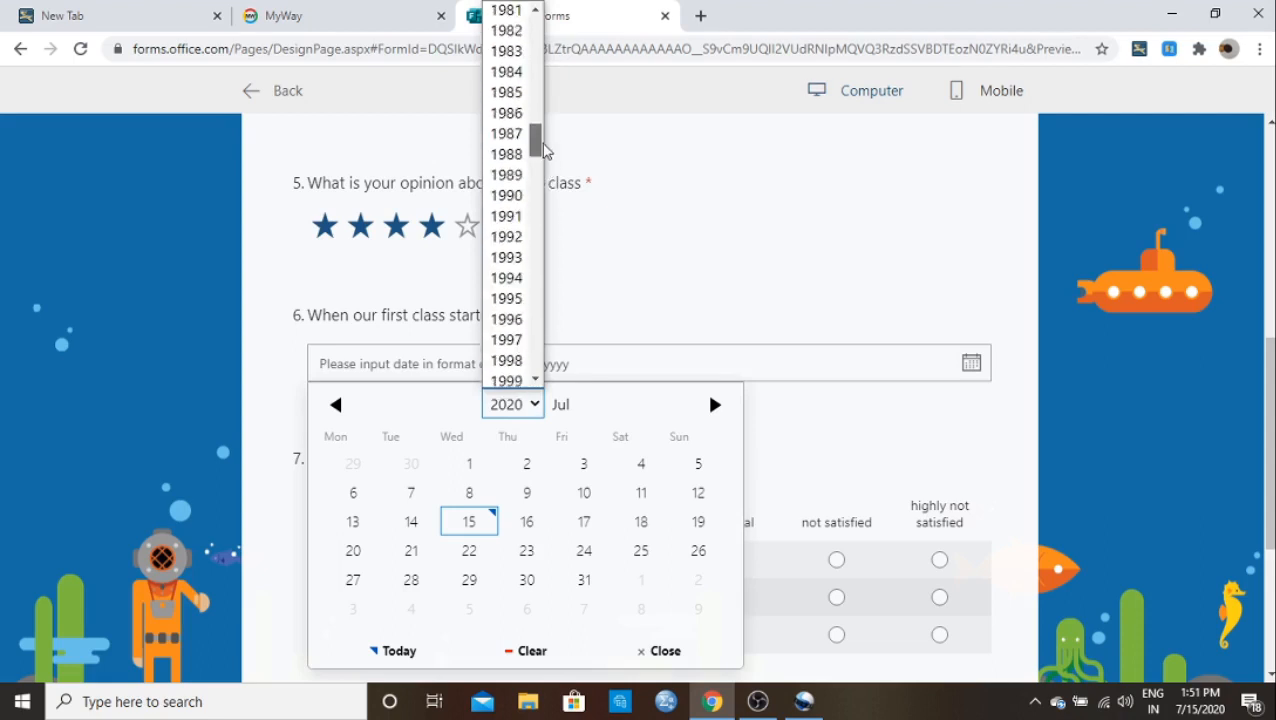
left_click(506, 360)
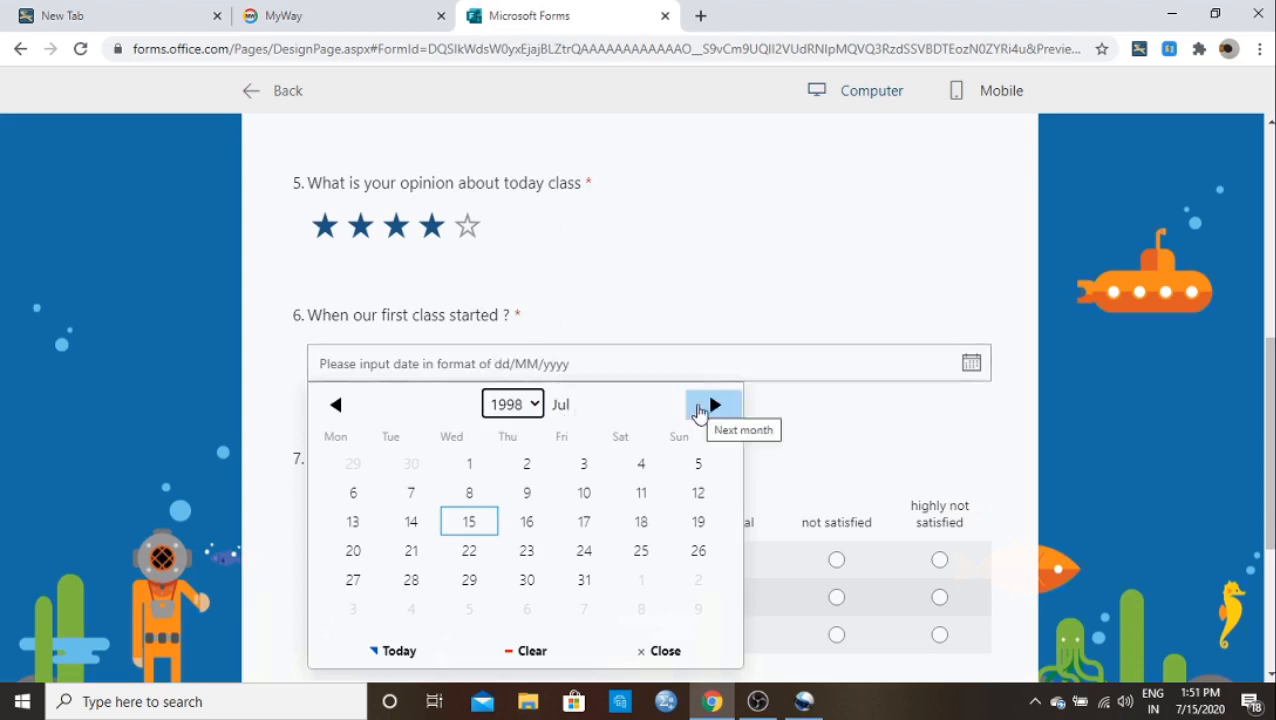
left_click(713, 405)
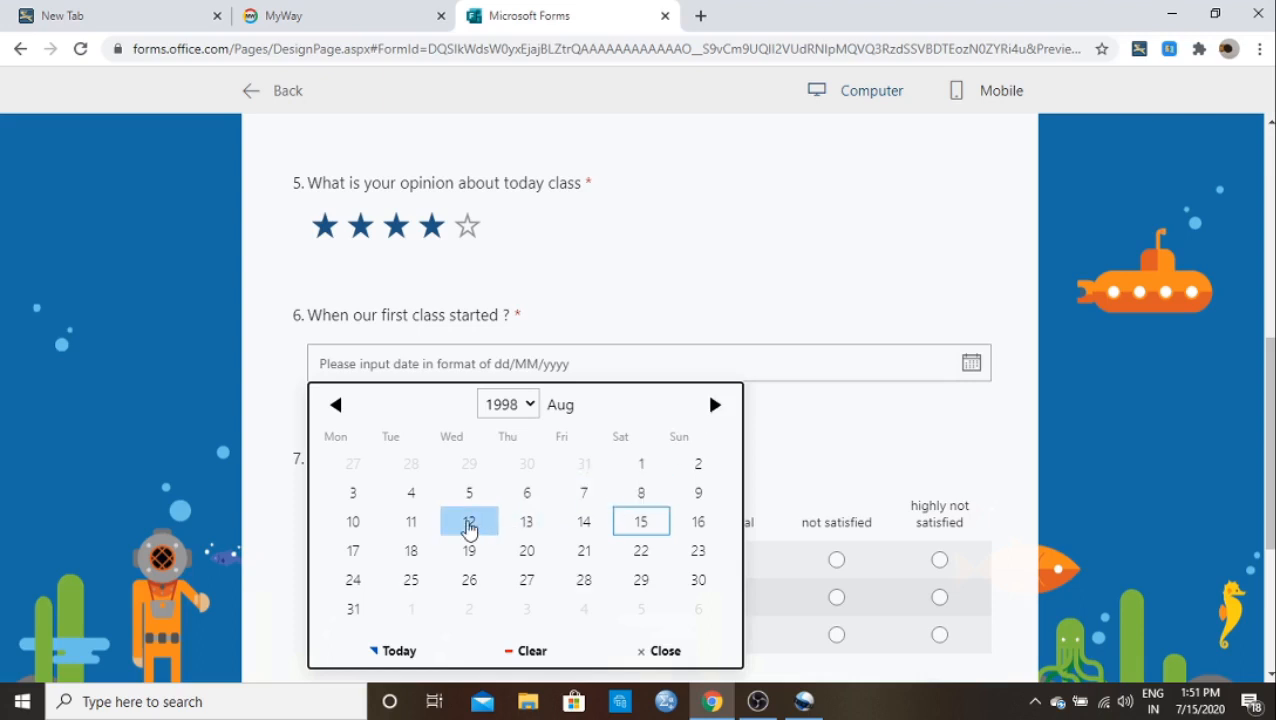
left_click(469, 522)
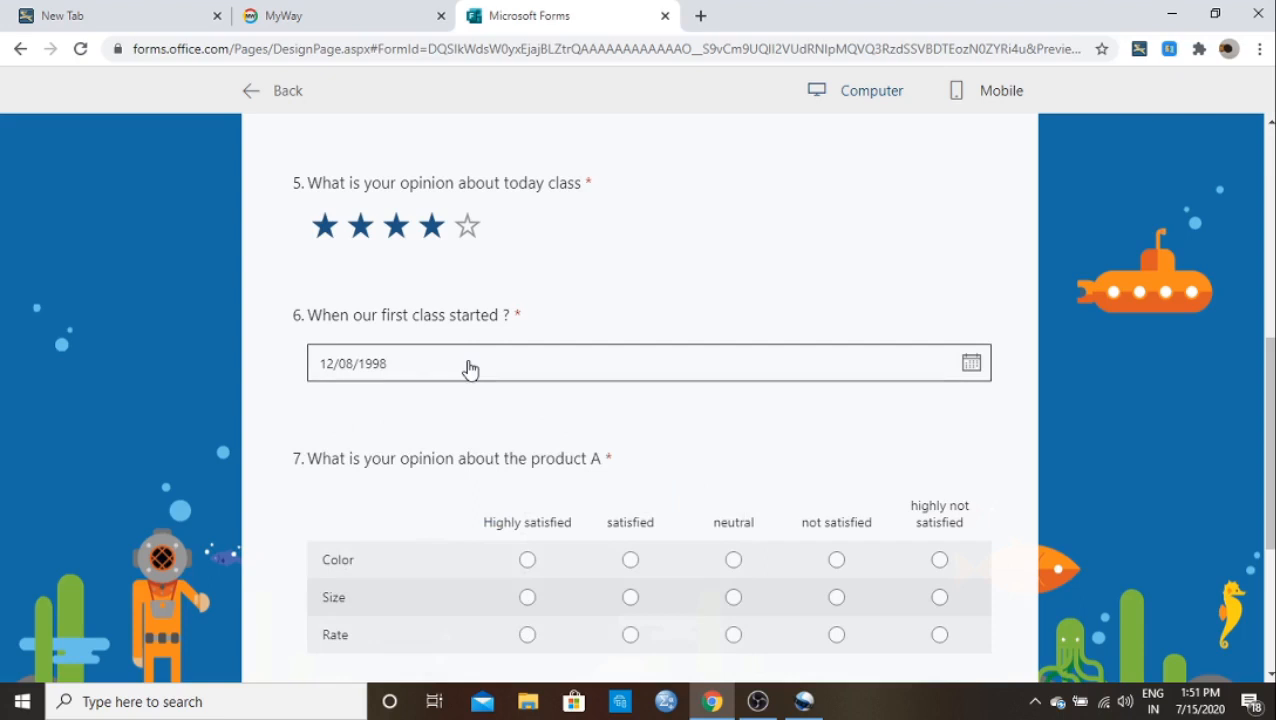
scroll(470, 370, "down", 2)
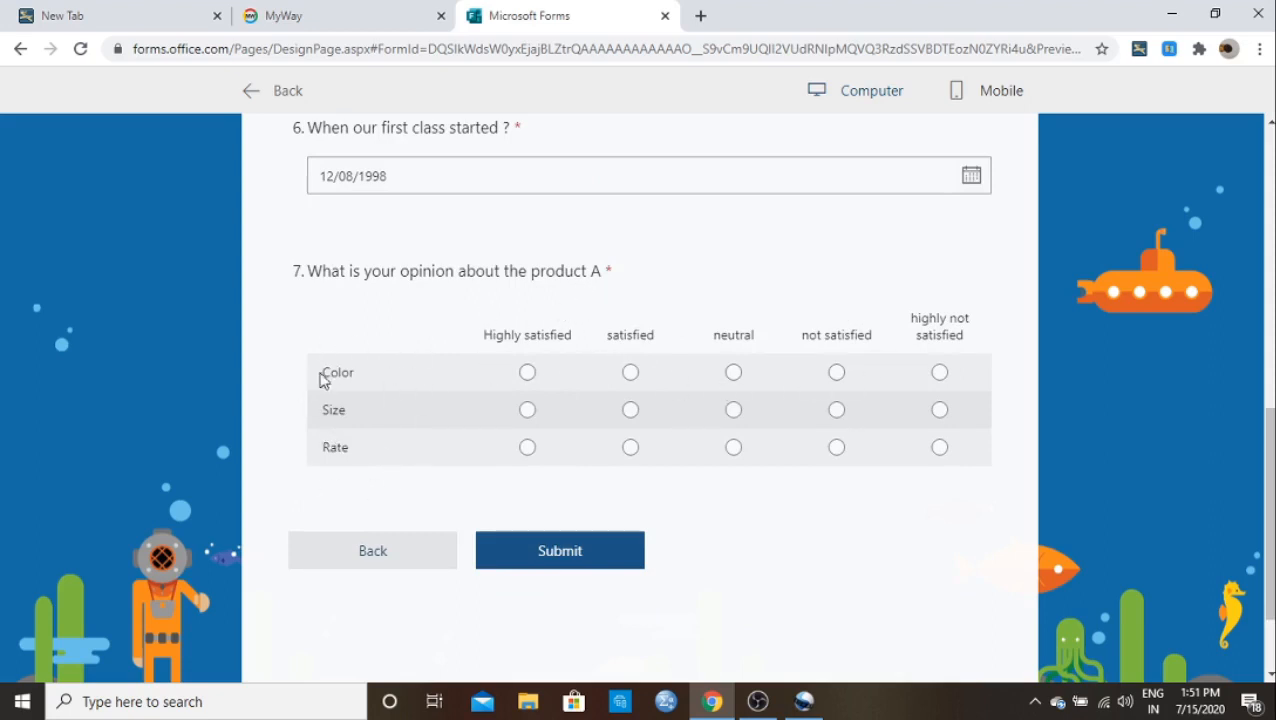
Step: Rate product A's Color Highly satisfied, Size not satisfied, Rate satisfied, and submit the form
left_click(527, 373)
left_click(836, 411)
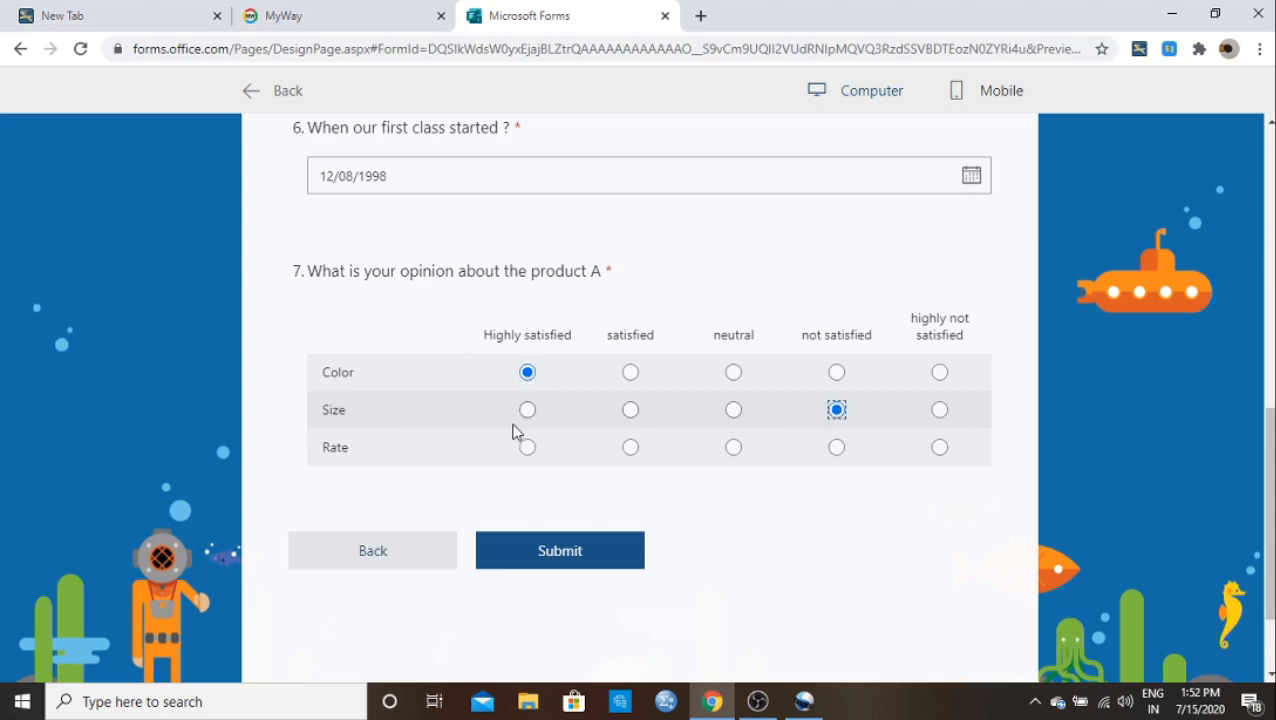
left_click(630, 447)
left_click(531, 556)
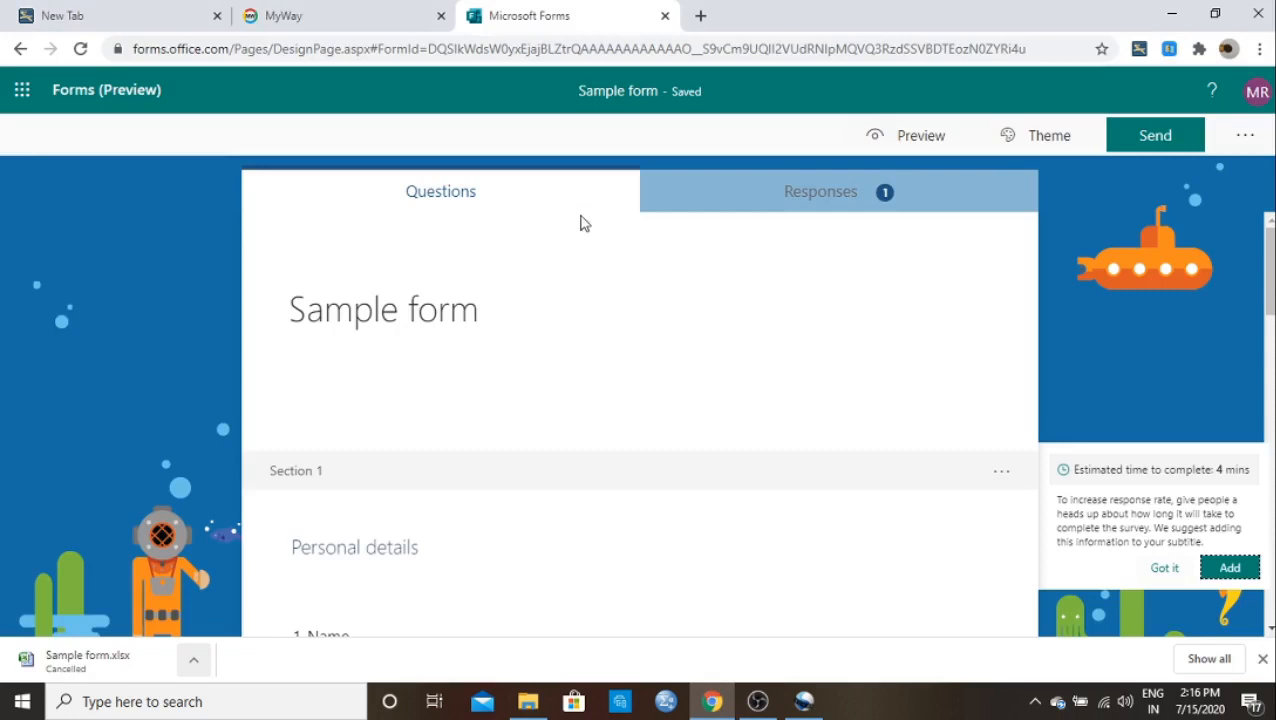
Step: Review the Responses tab's summary charts for each question of the sample form
left_click(738, 204)
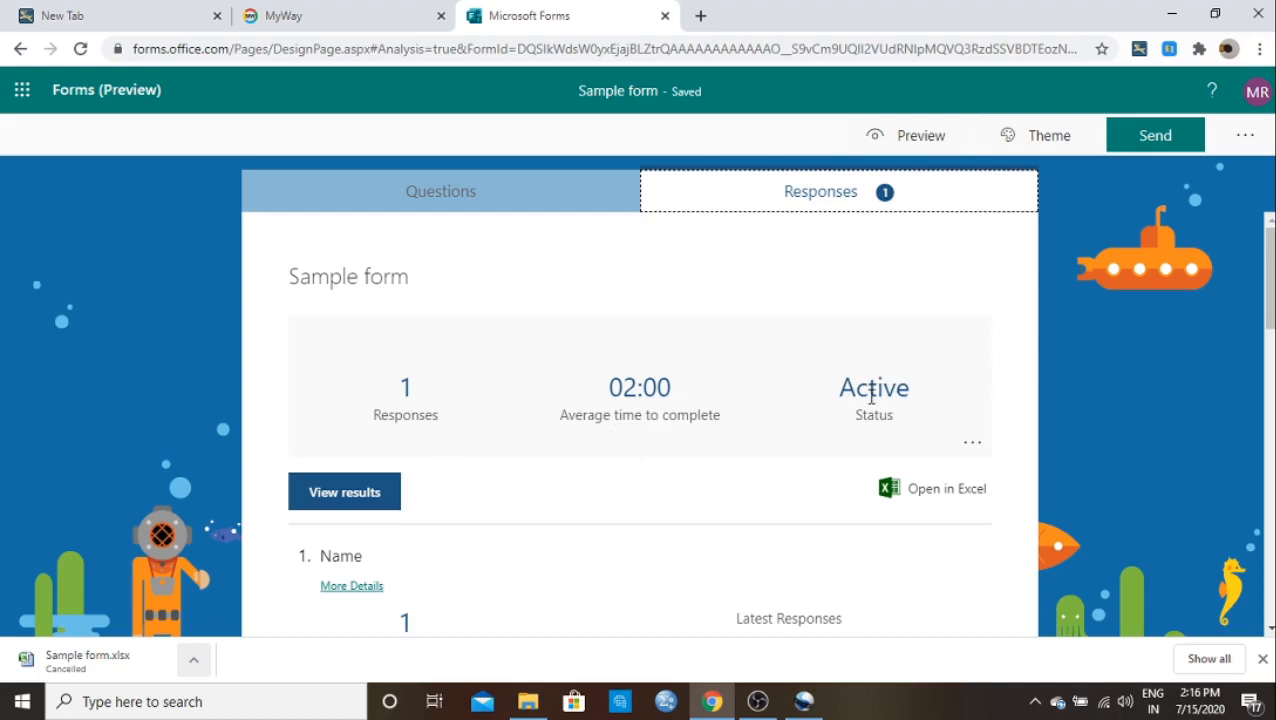
scroll(789, 464, "down", 1)
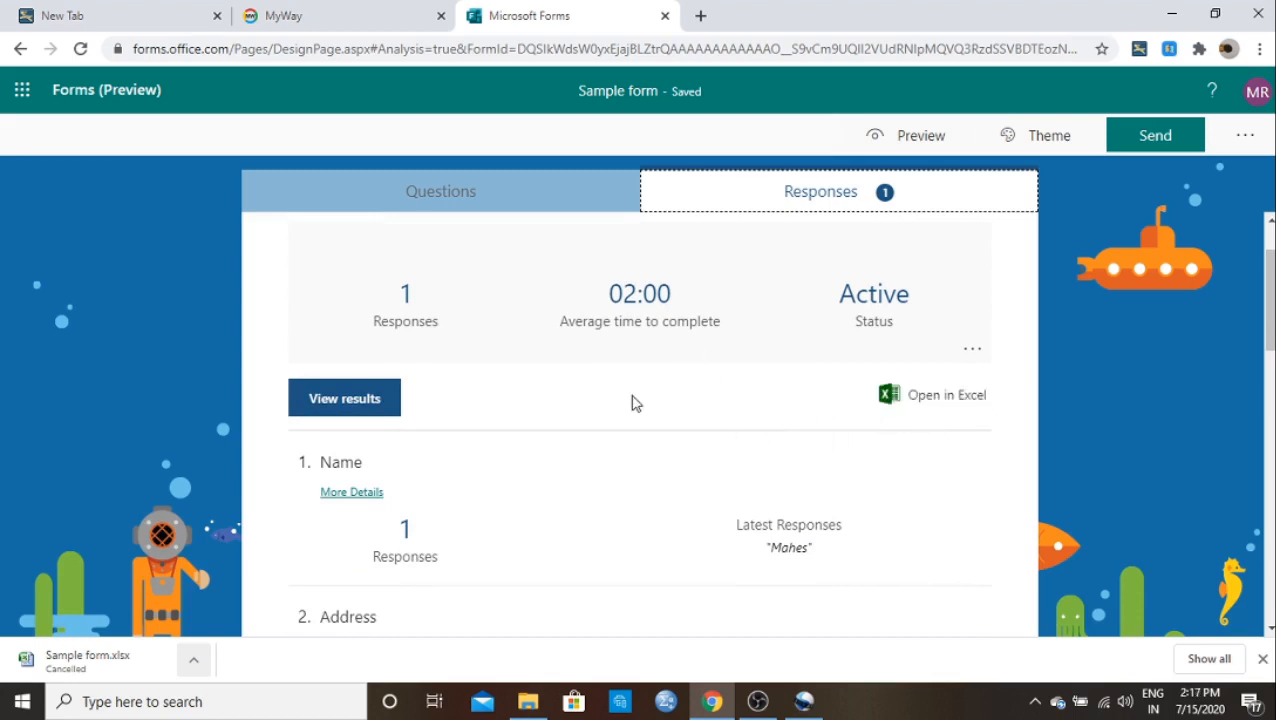
scroll(632, 403, "down", 6)
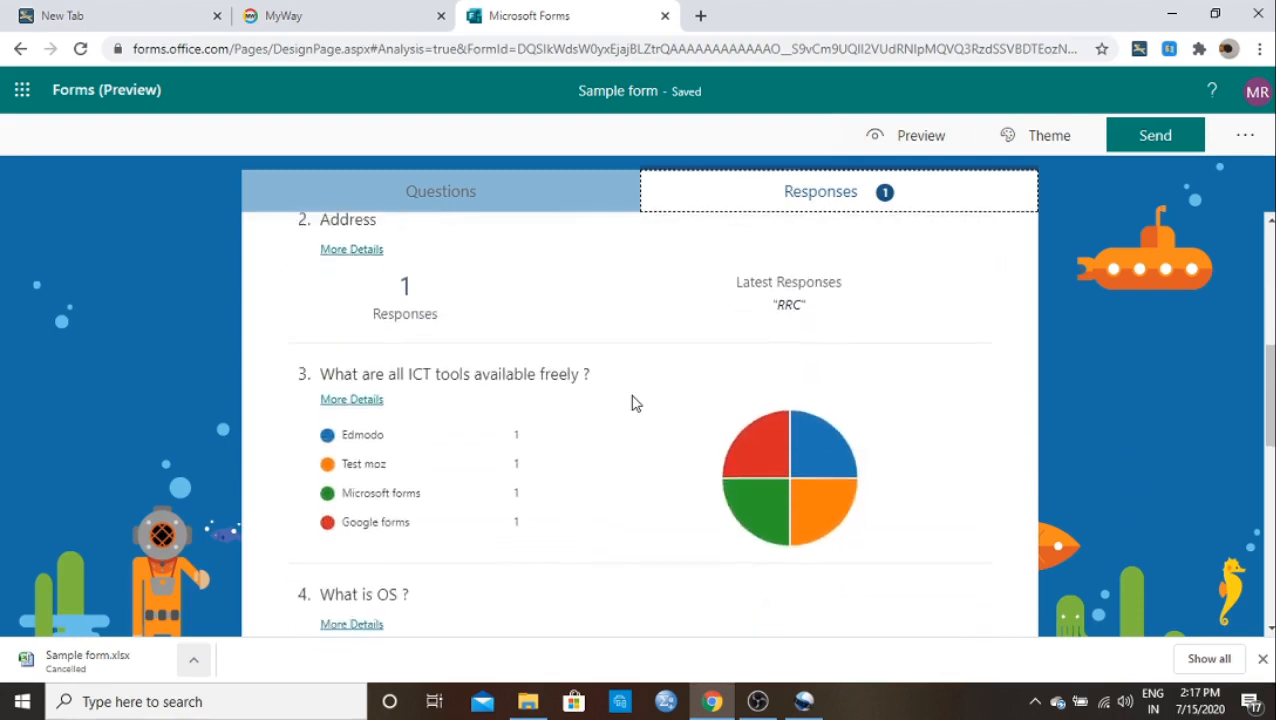
scroll(632, 403, "down", 2)
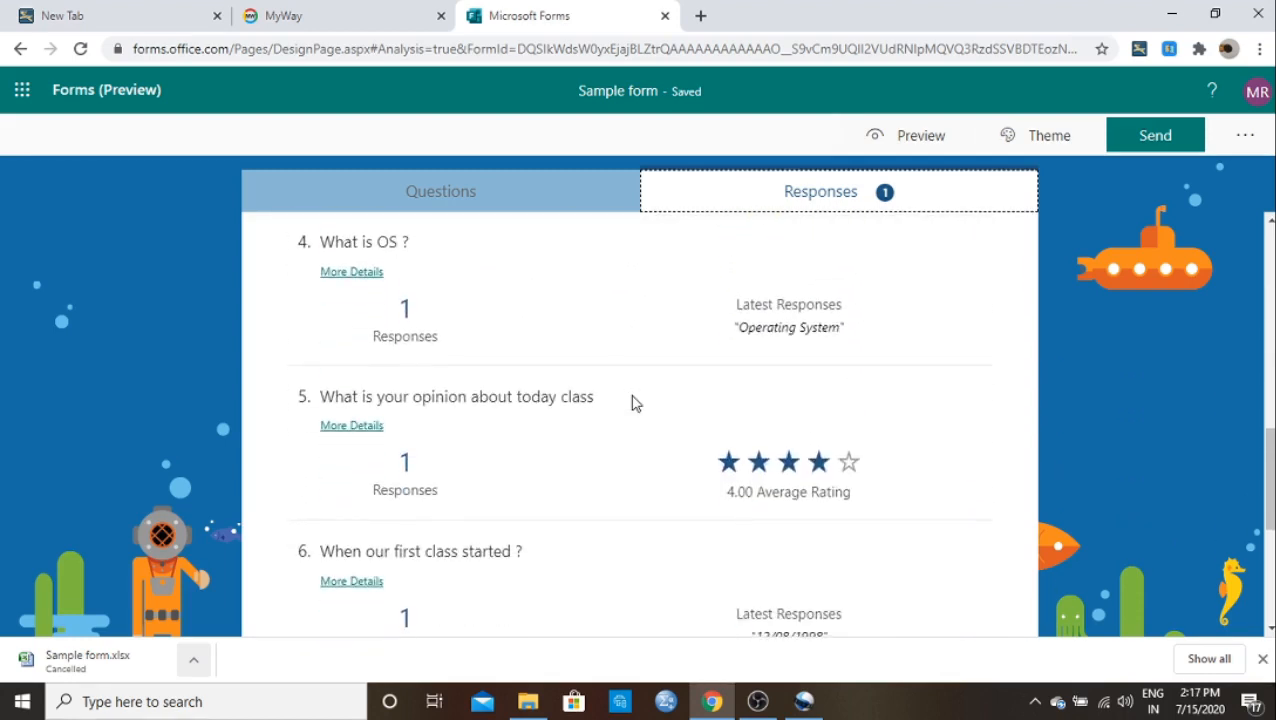
scroll(632, 403, "down", 4)
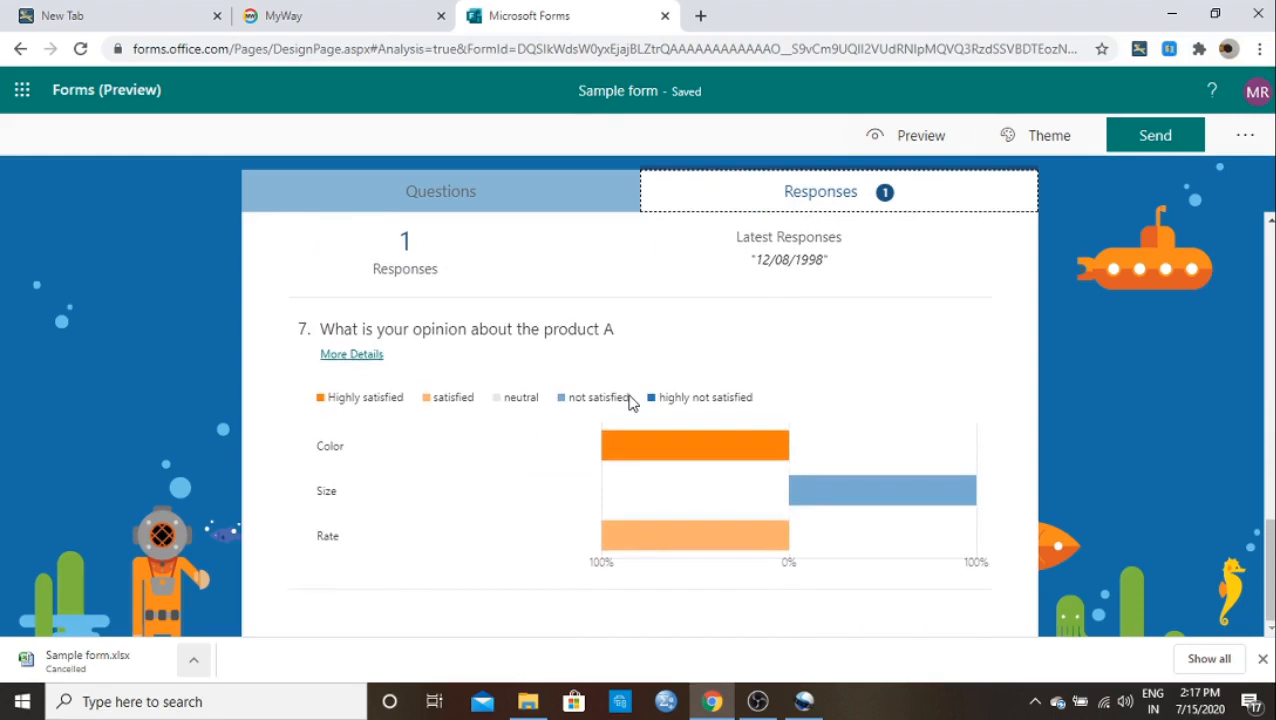
scroll(630, 400, "up", 6)
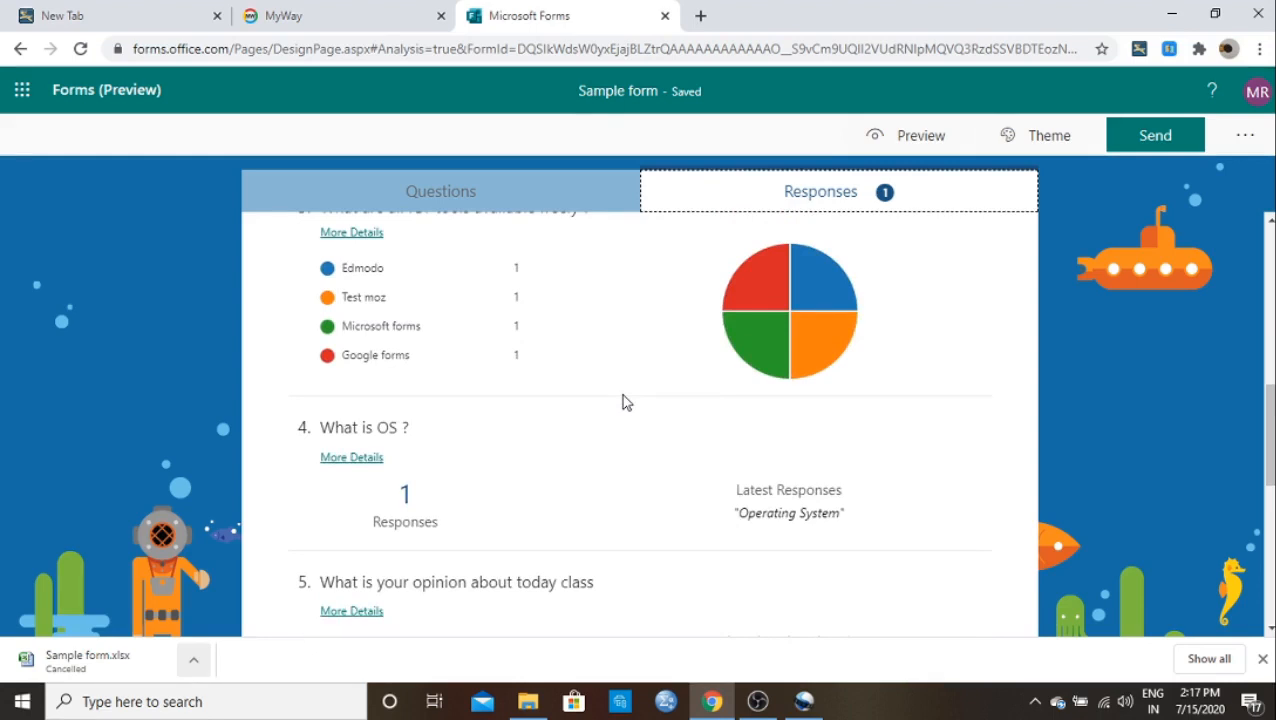
scroll(623, 401, "up", 3)
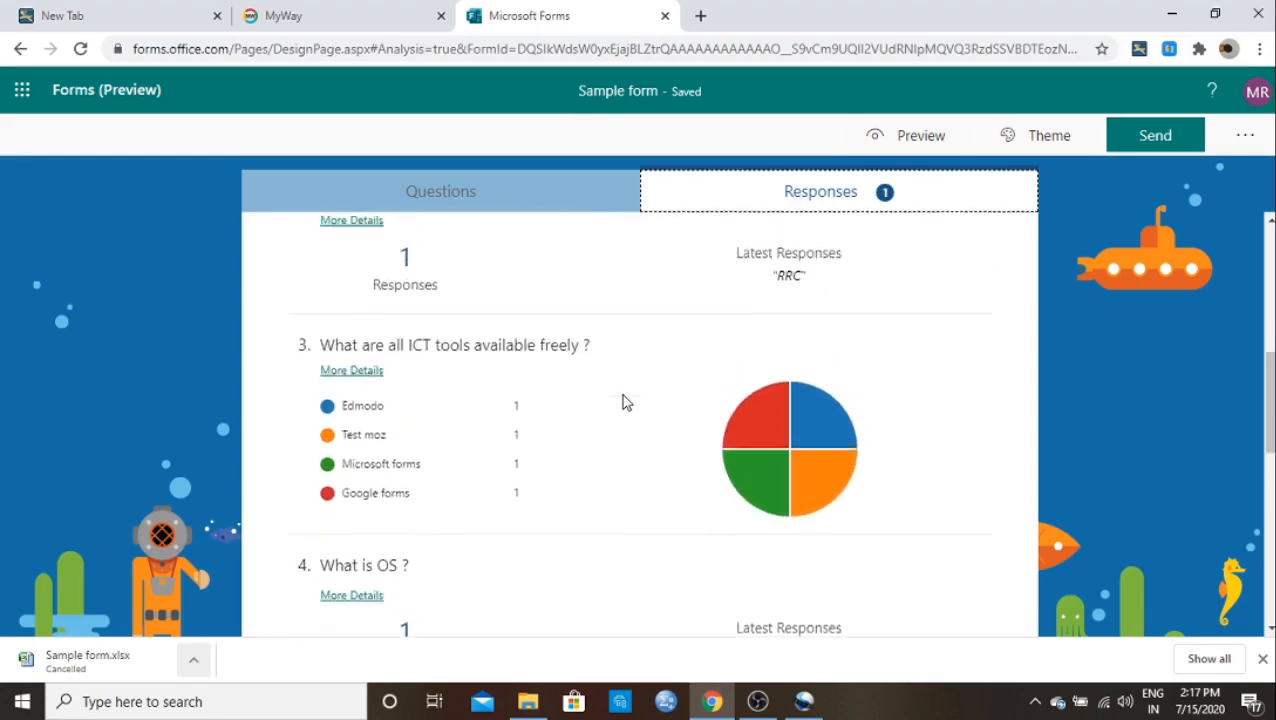
scroll(621, 401, "up", 4)
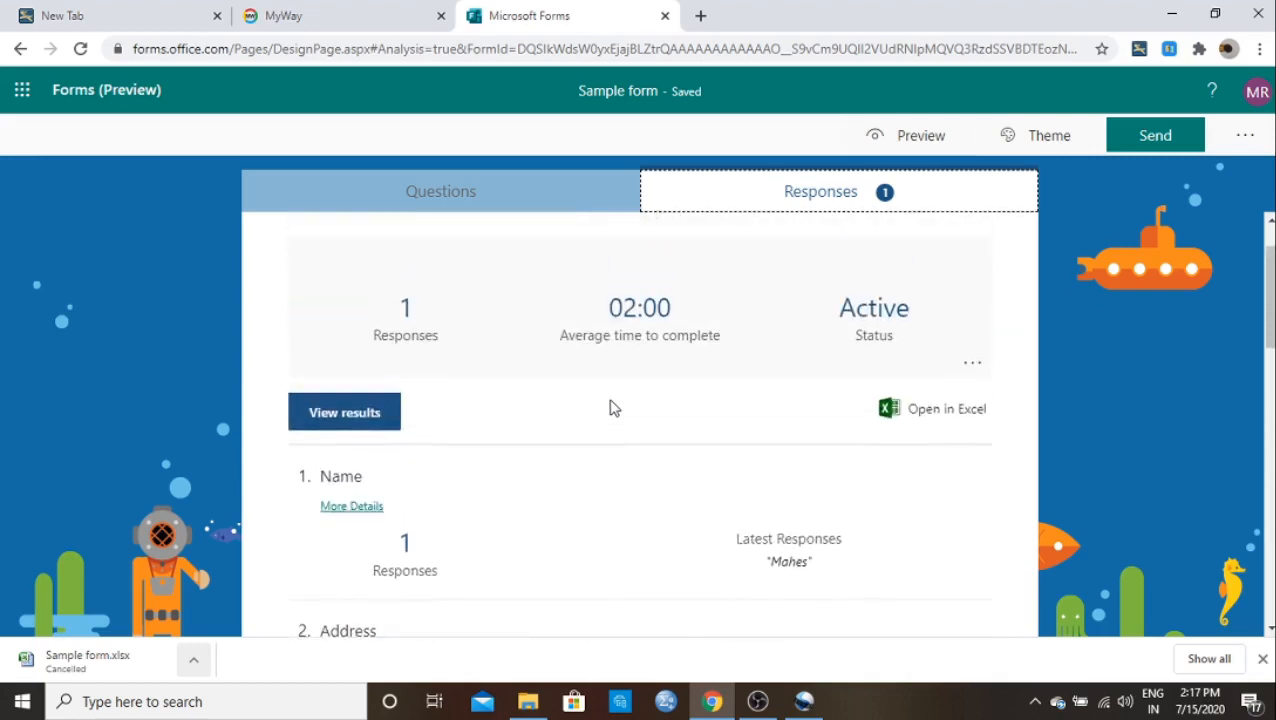
scroll(603, 410, "down", 1)
scroll(603, 410, "down", 8)
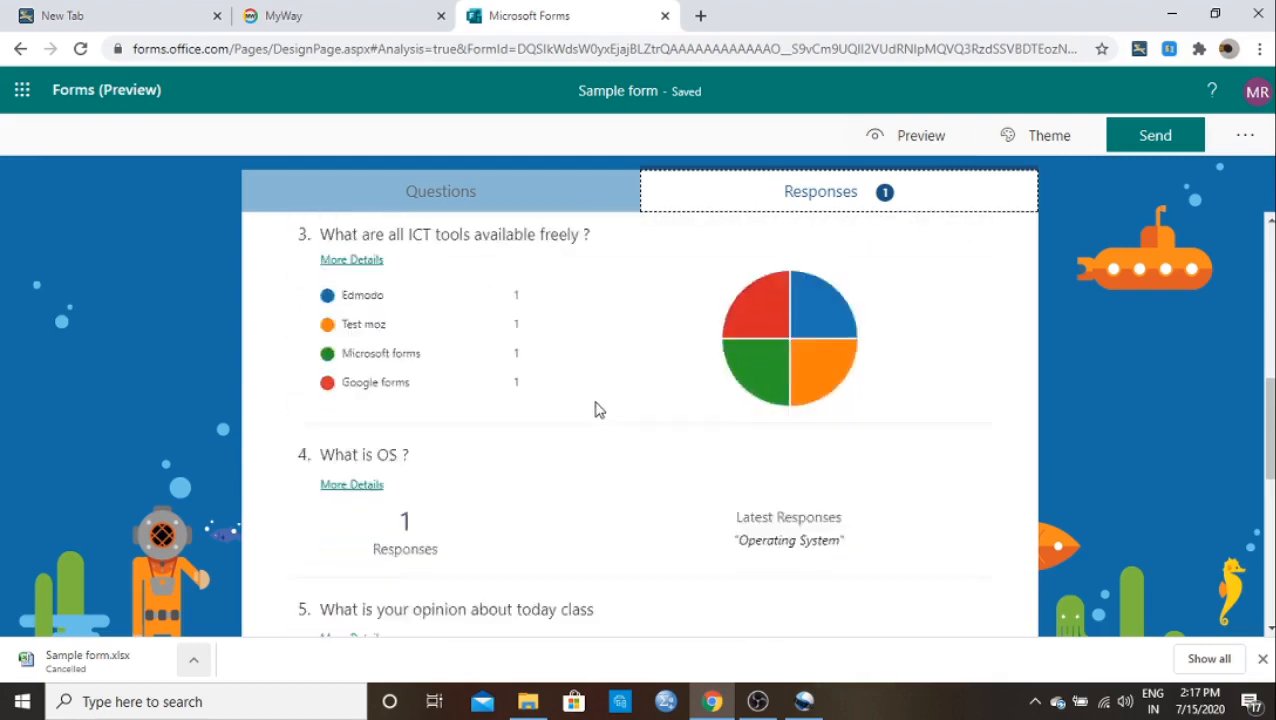
scroll(597, 409, "down", 3)
scroll(595, 407, "up", 5)
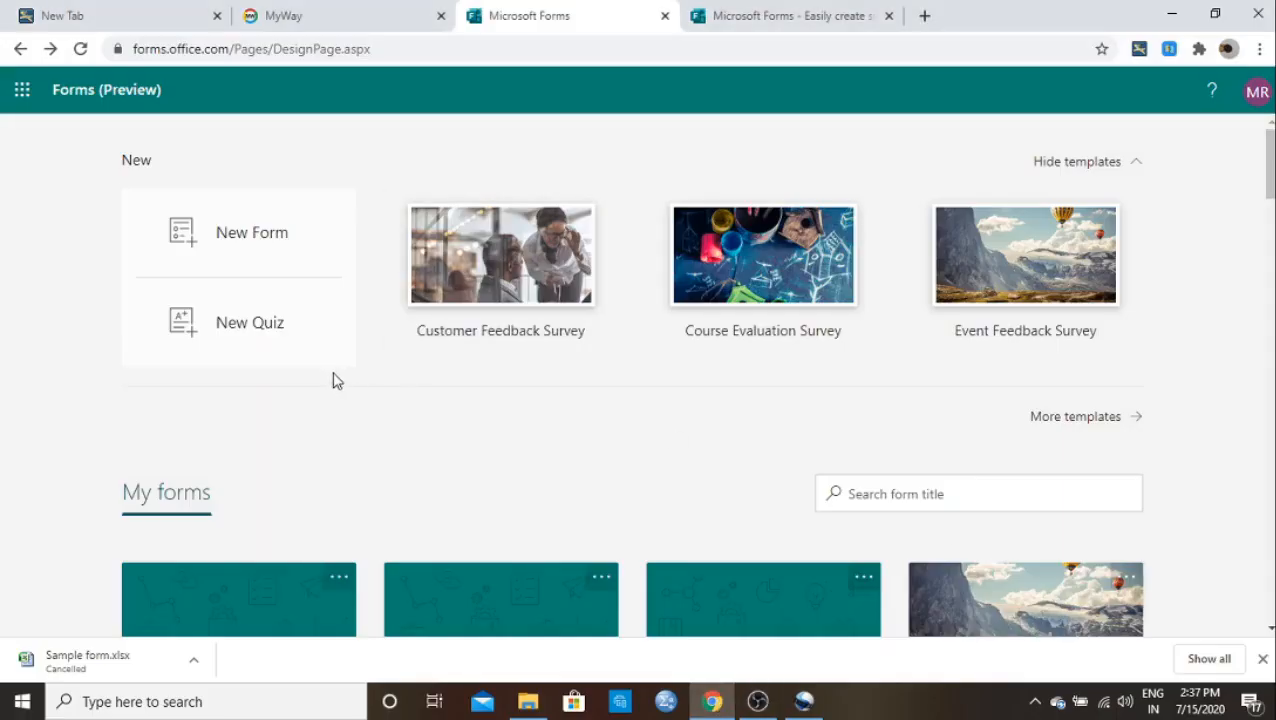
Step: Create a new quiz, rename it from 'Untitled quiz' to 'Quiz', and add a question
left_click(249, 332)
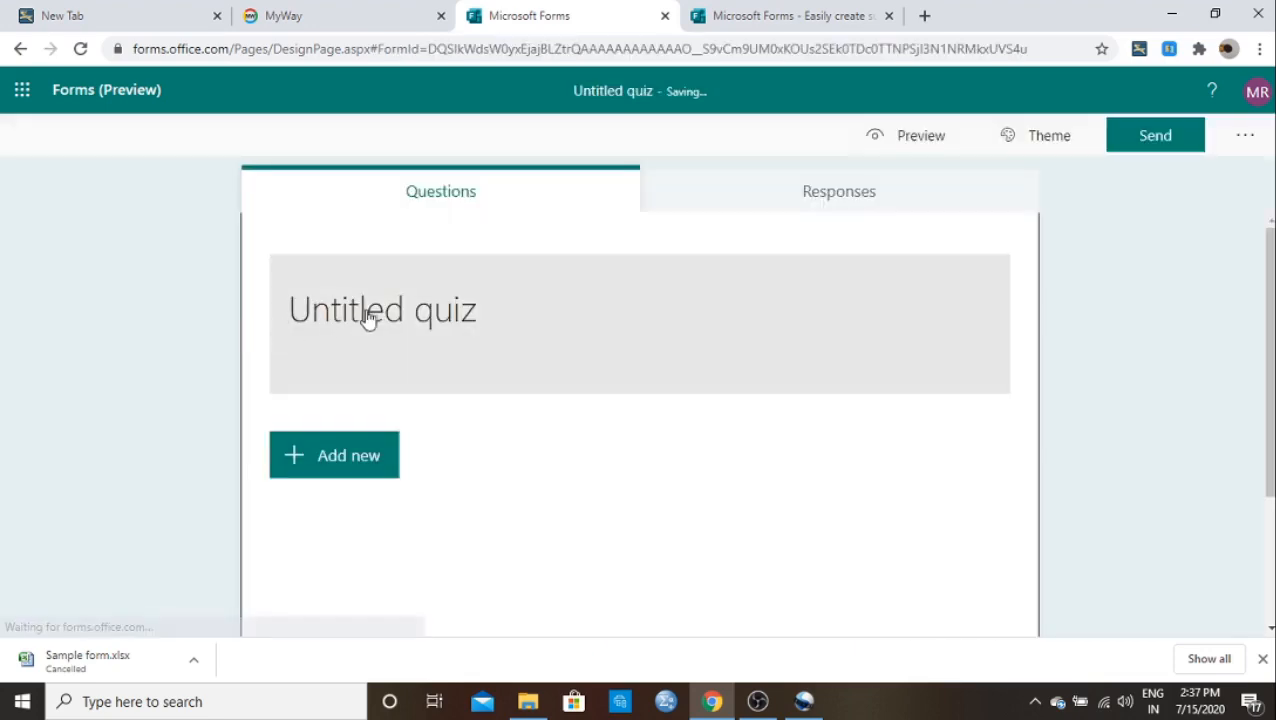
left_click(367, 316)
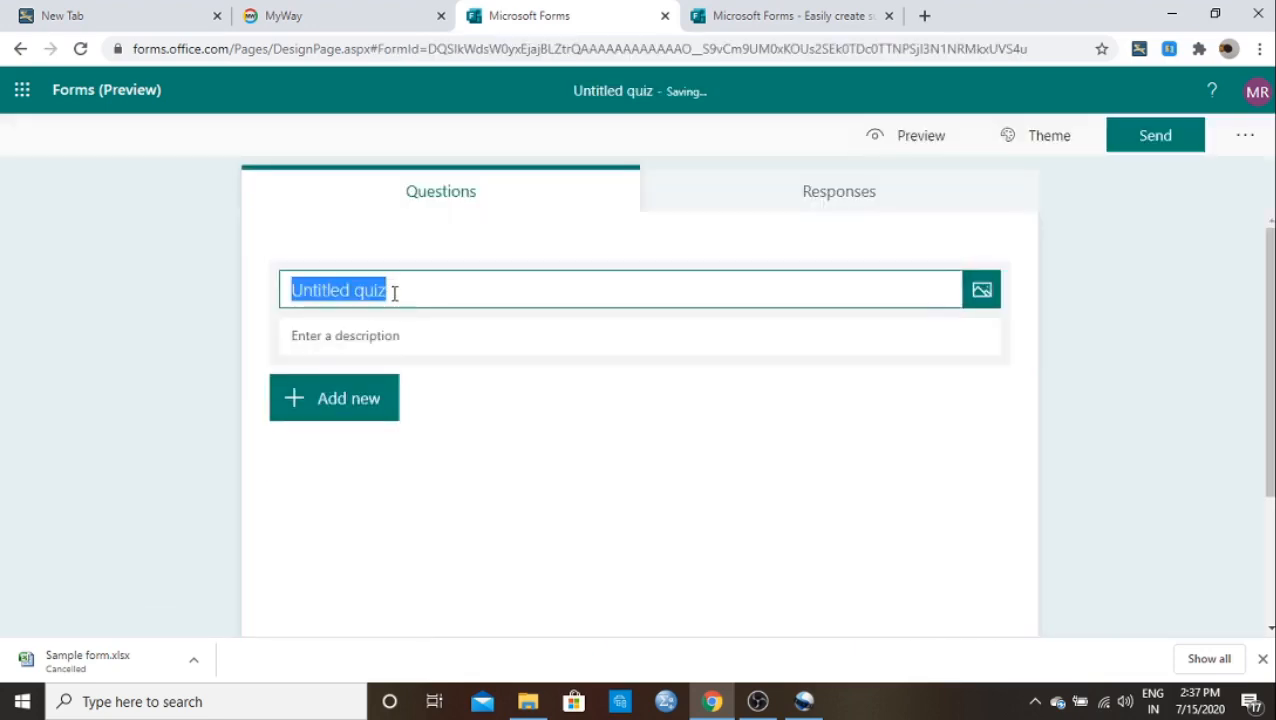
key("BackSpace")
type("Q")
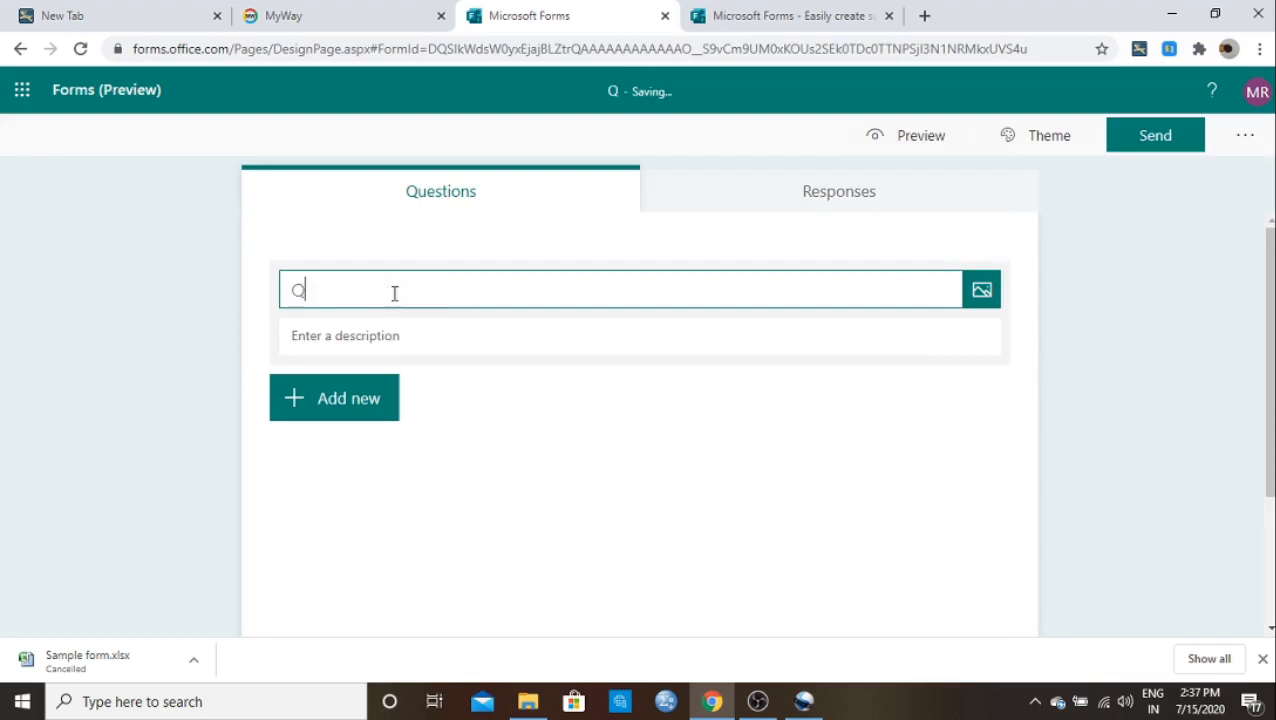
type("uiz")
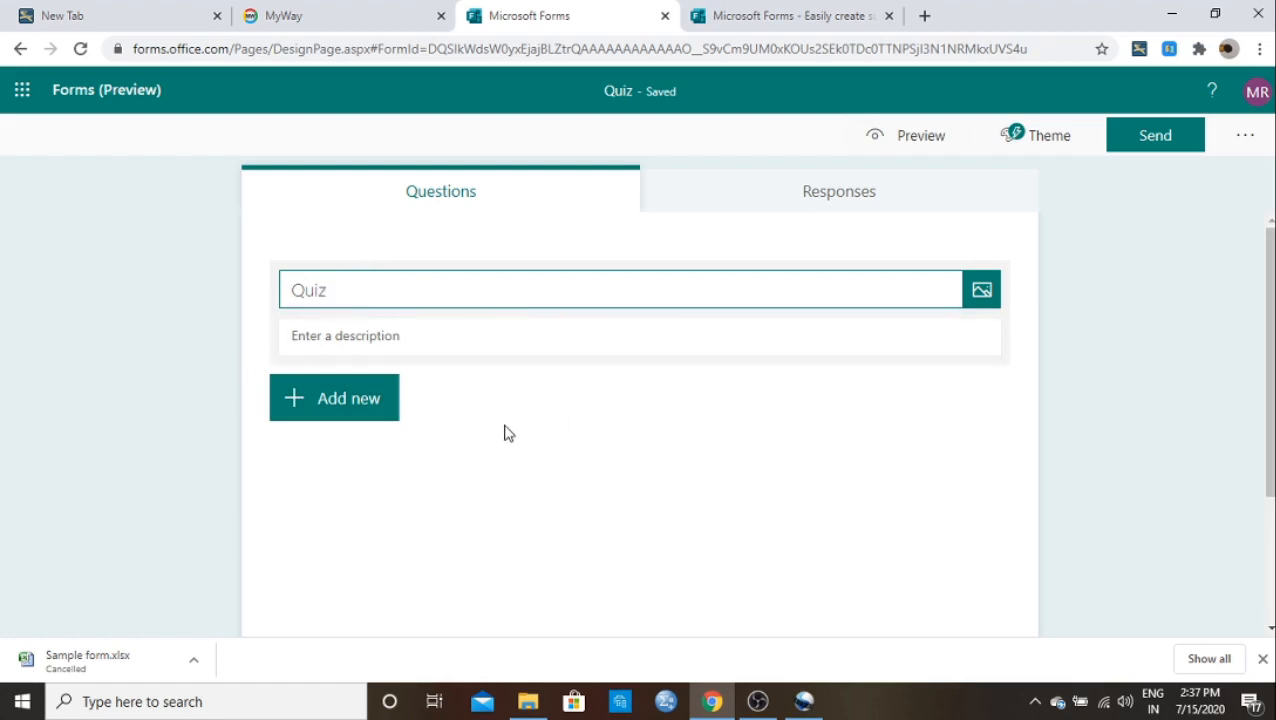
left_click(352, 413)
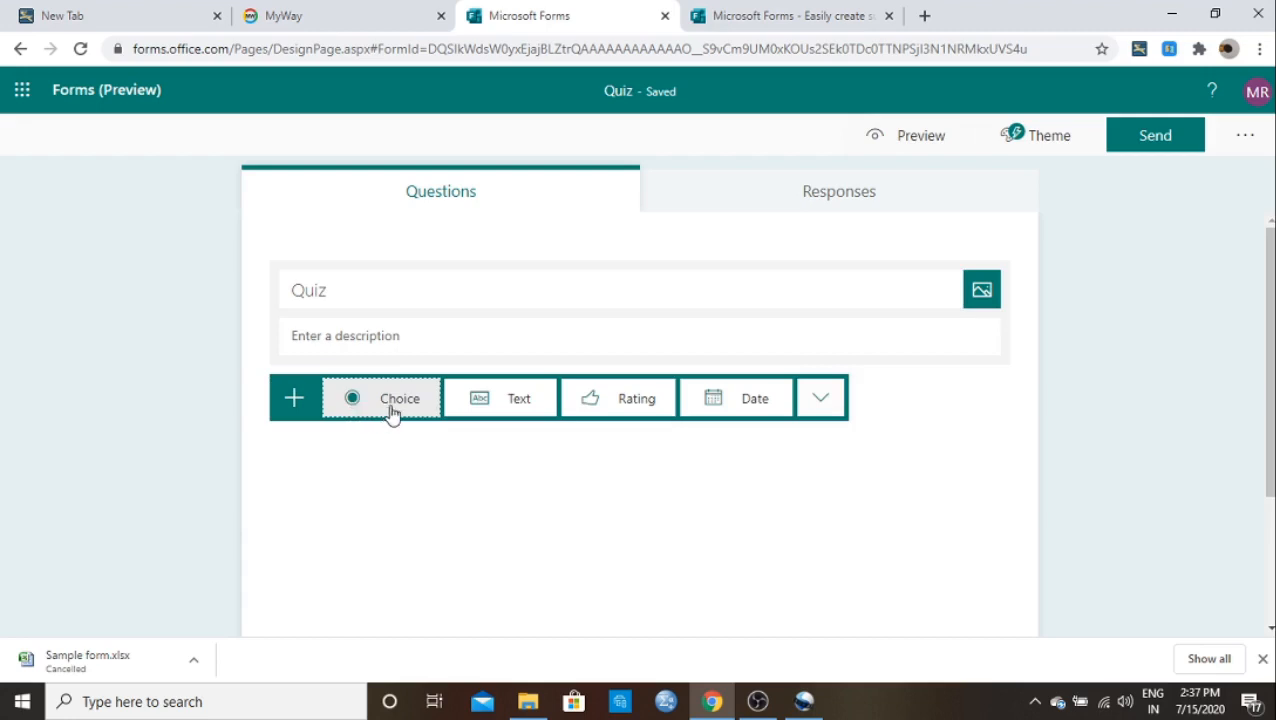
Step: Add a Choice question titled 'What is OS?'
left_click(390, 413)
left_click(391, 326)
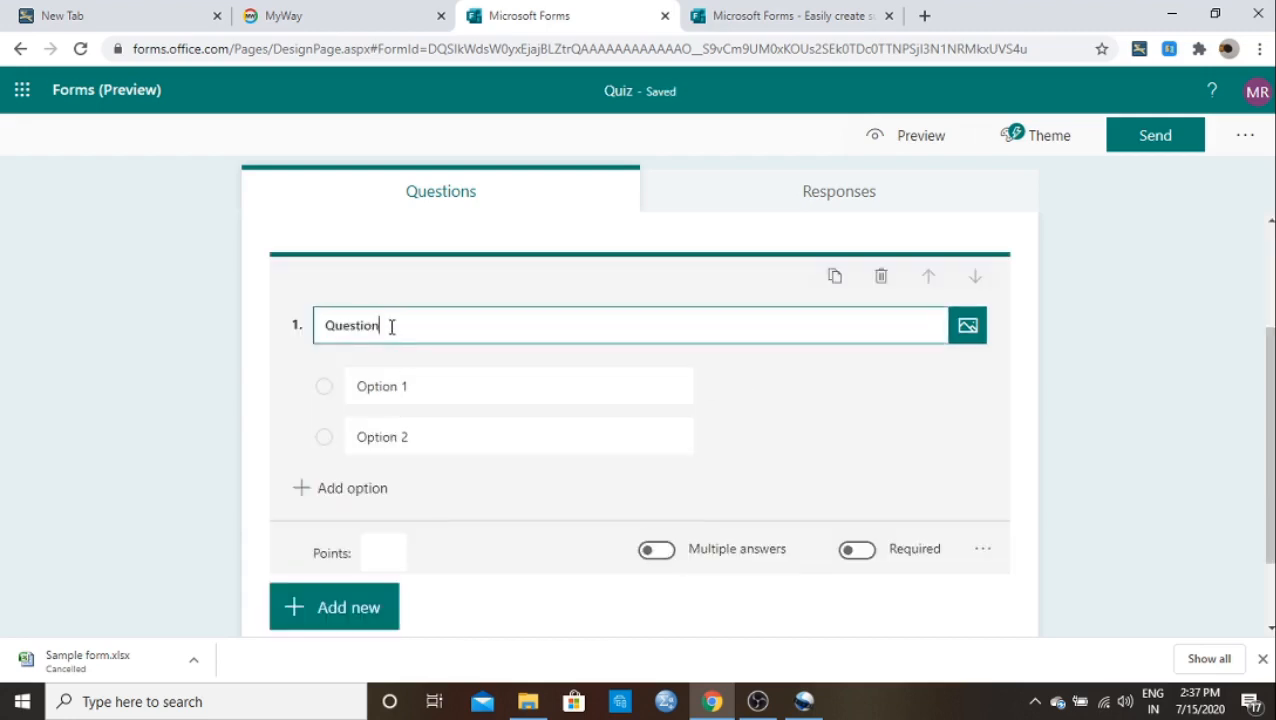
key("BackSpace")
key("BackSpace")
key("BackSpace")
key("BackSpace")
key("BackSpace")
key("BackSpace")
key("BackSpace")
key("BackSpace")
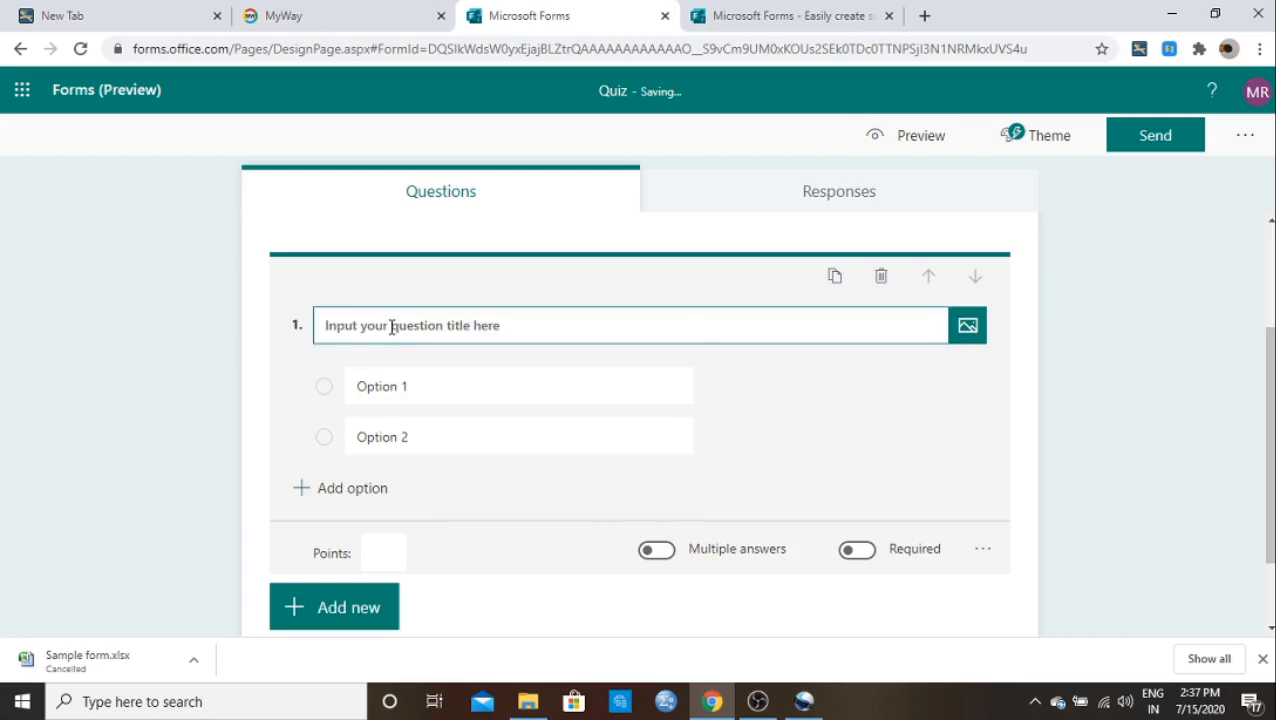
type("Wh")
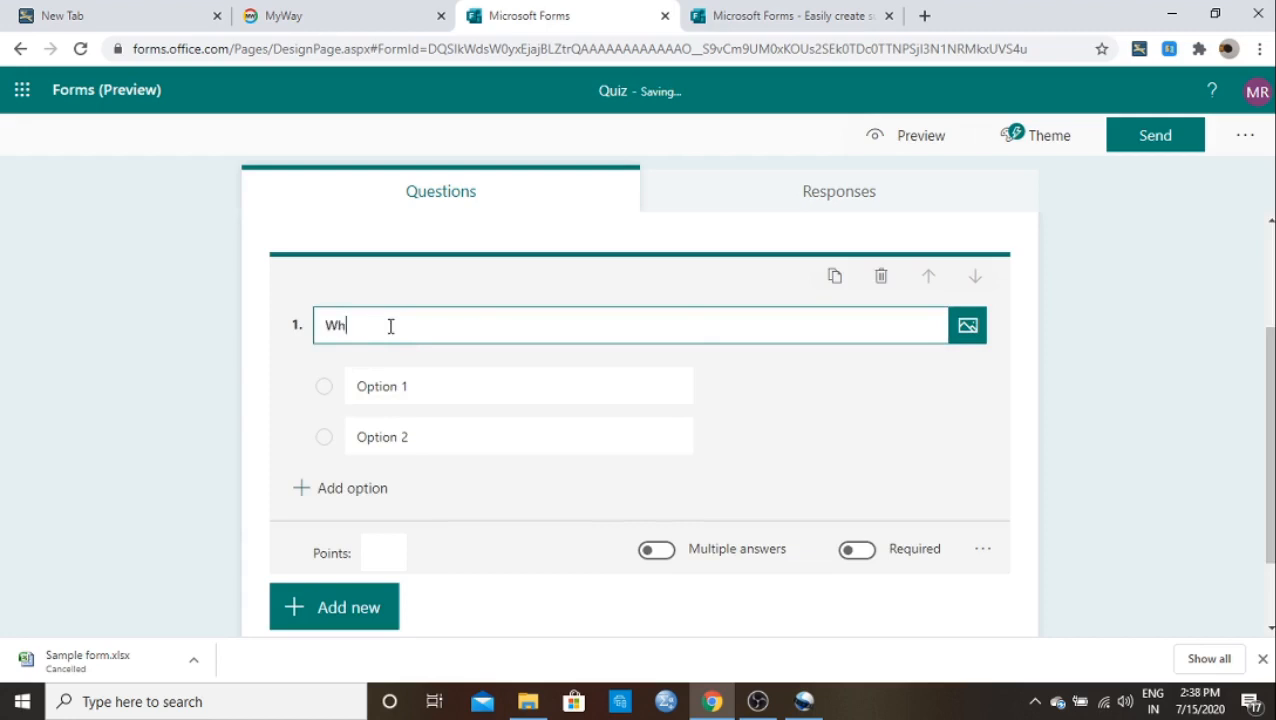
type("at is OS?")
Step: Give the question the options Operating System, Open System and Open software
left_click(382, 384)
key("BackSpace")
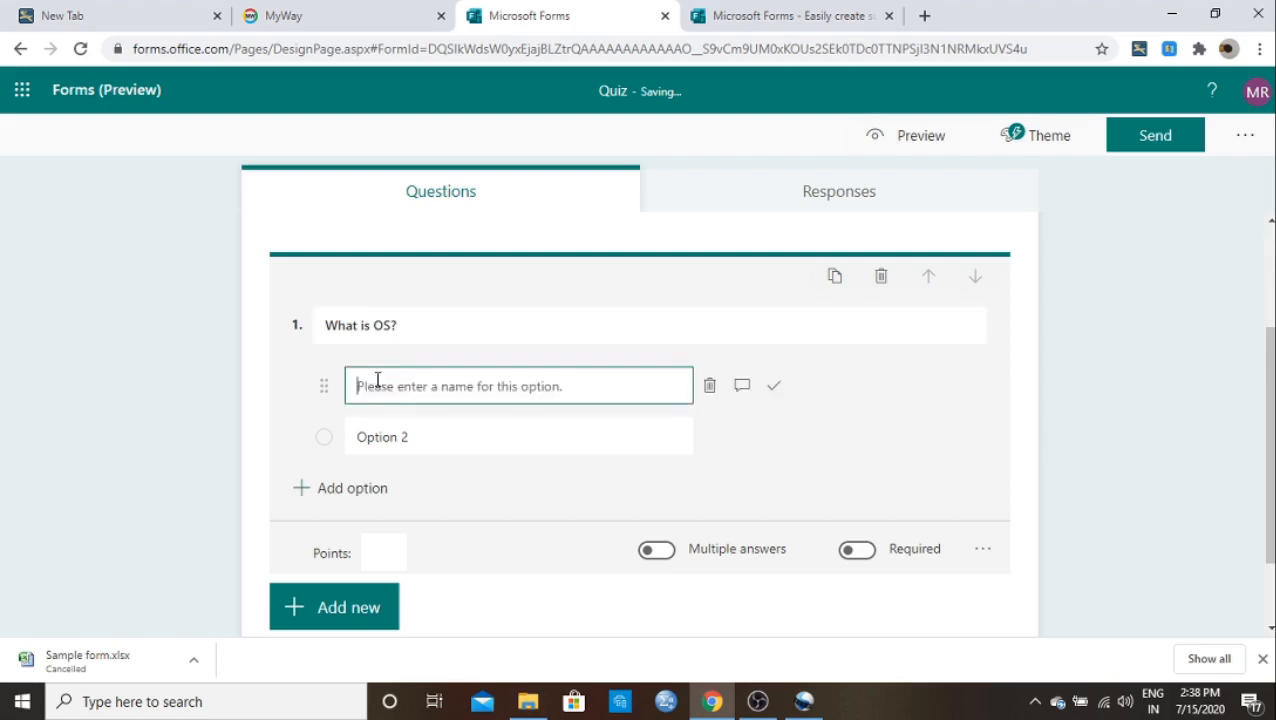
type("Oper")
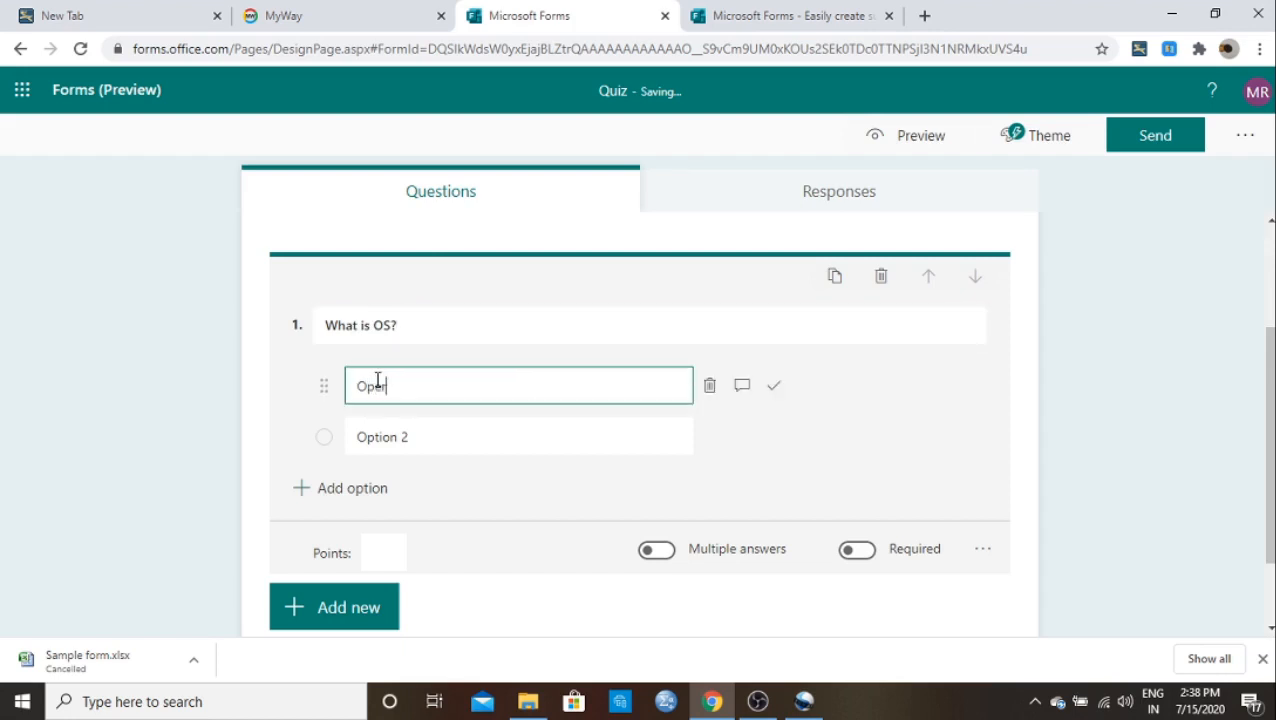
type("ating System")
left_click(385, 445)
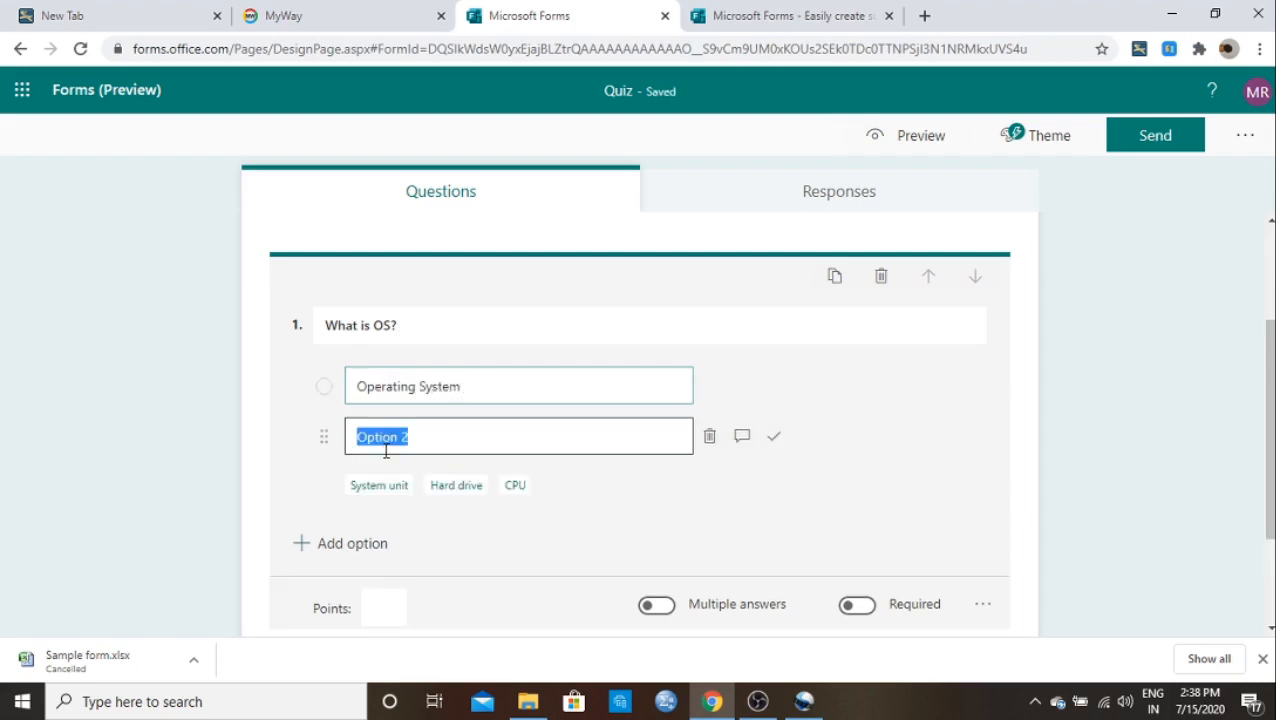
key("BackSpace")
type("Op")
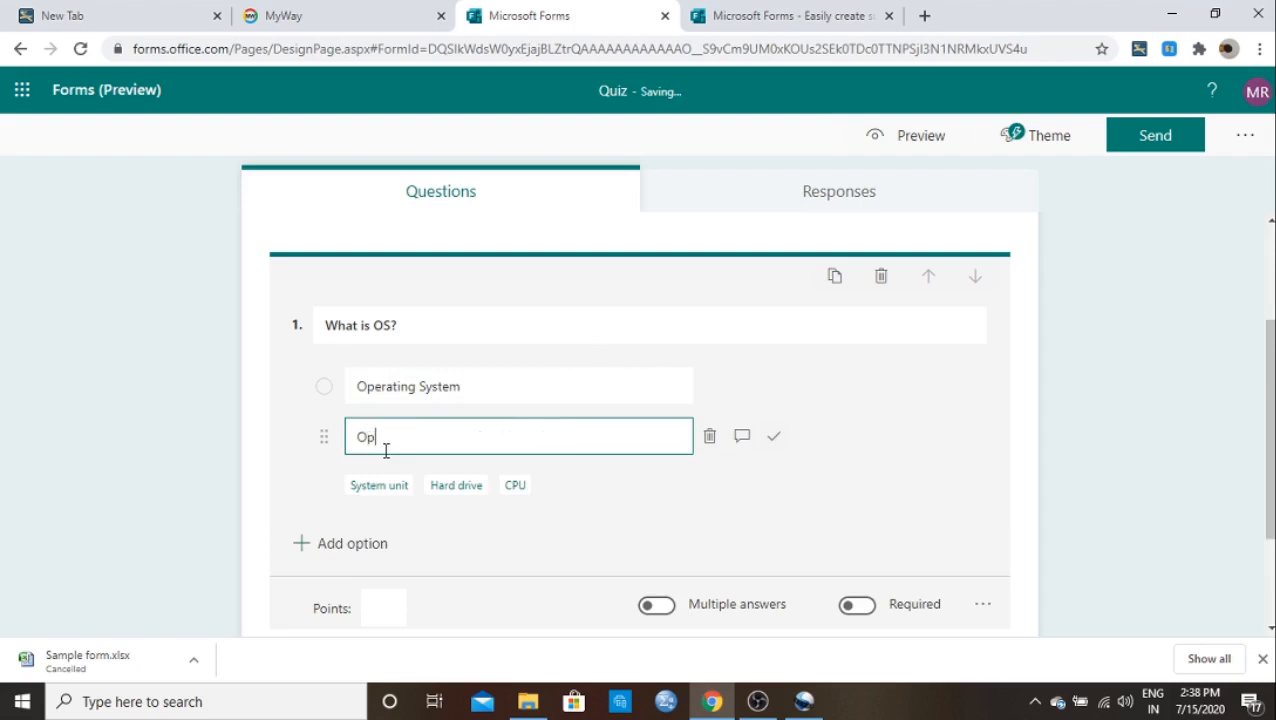
type("en System")
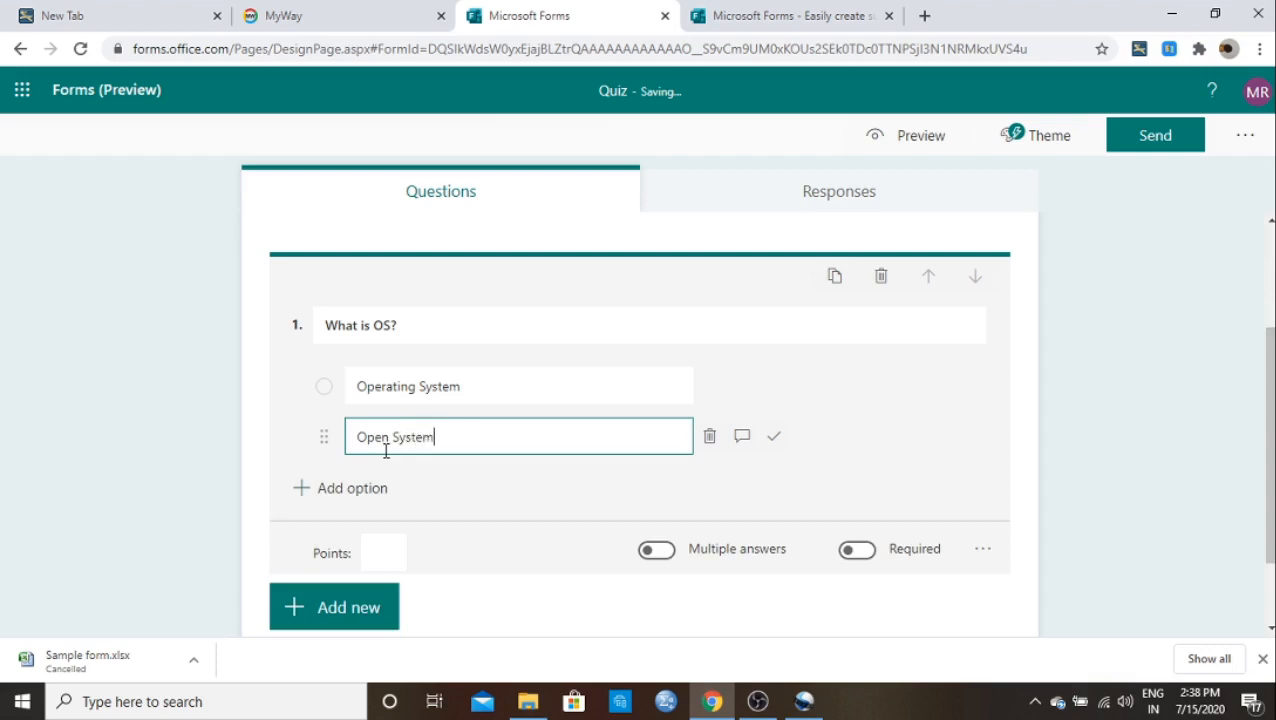
left_click(332, 490)
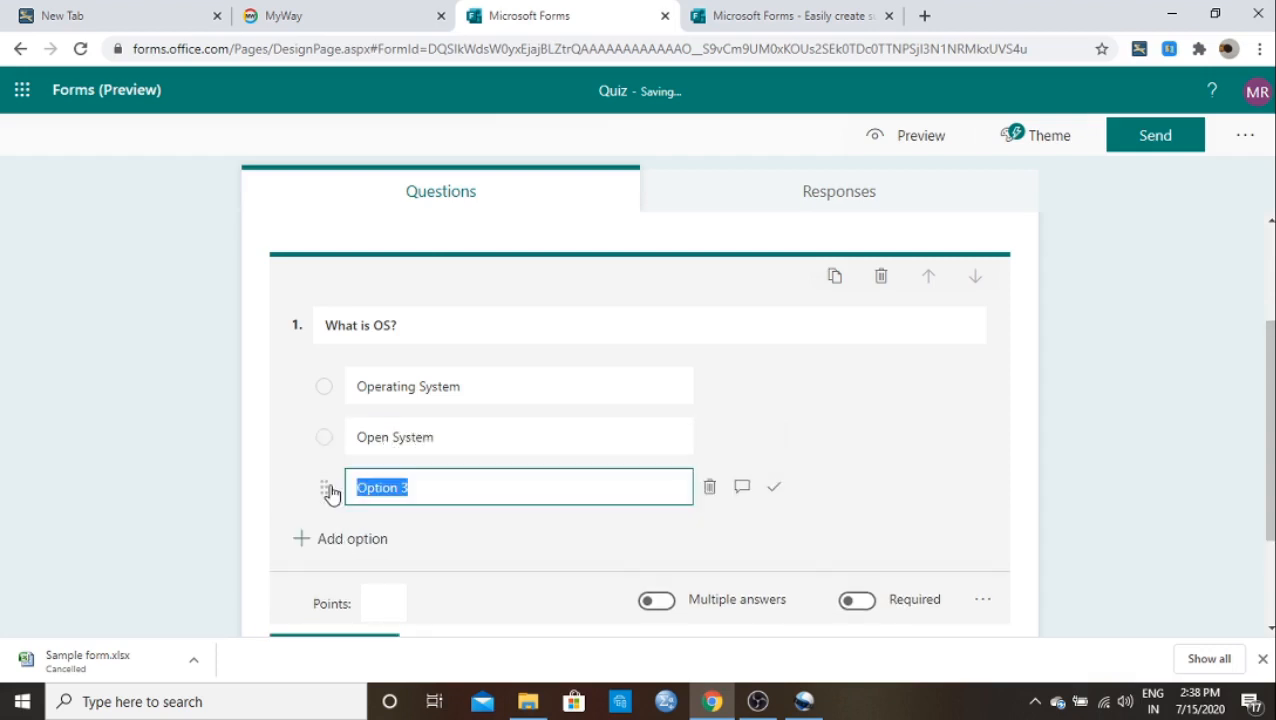
type("Op")
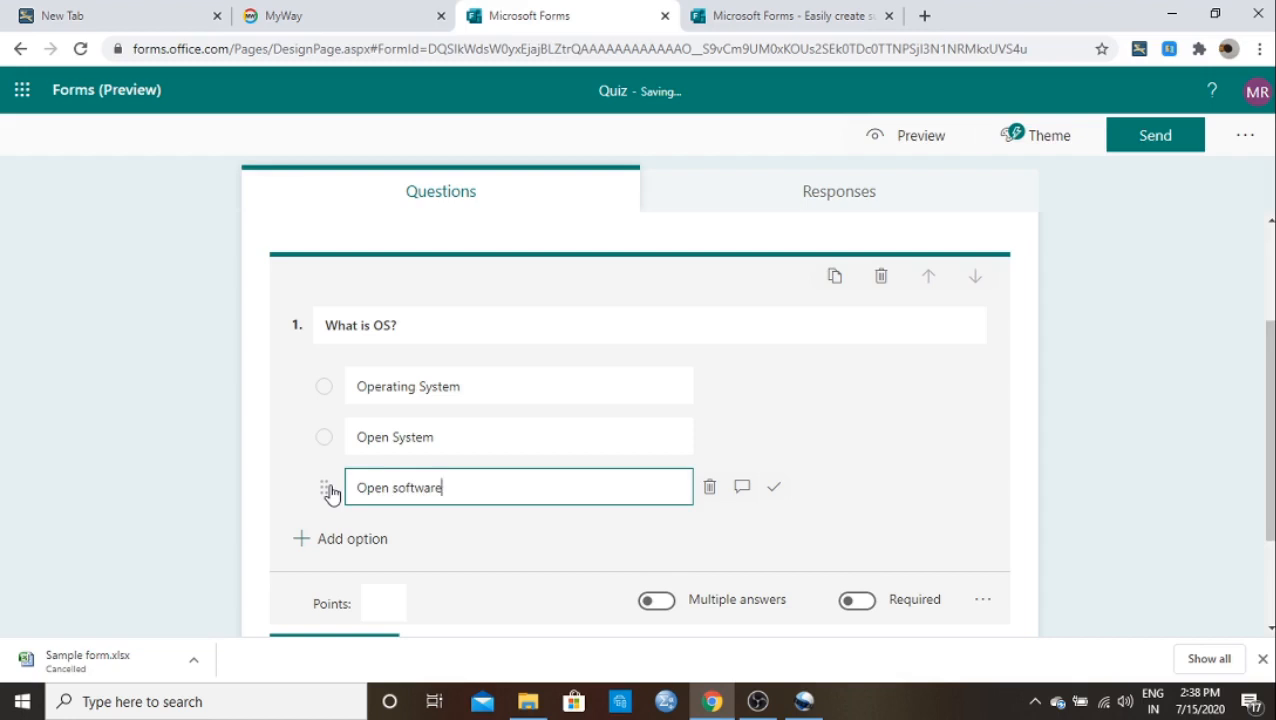
scroll(474, 466, "down", 2)
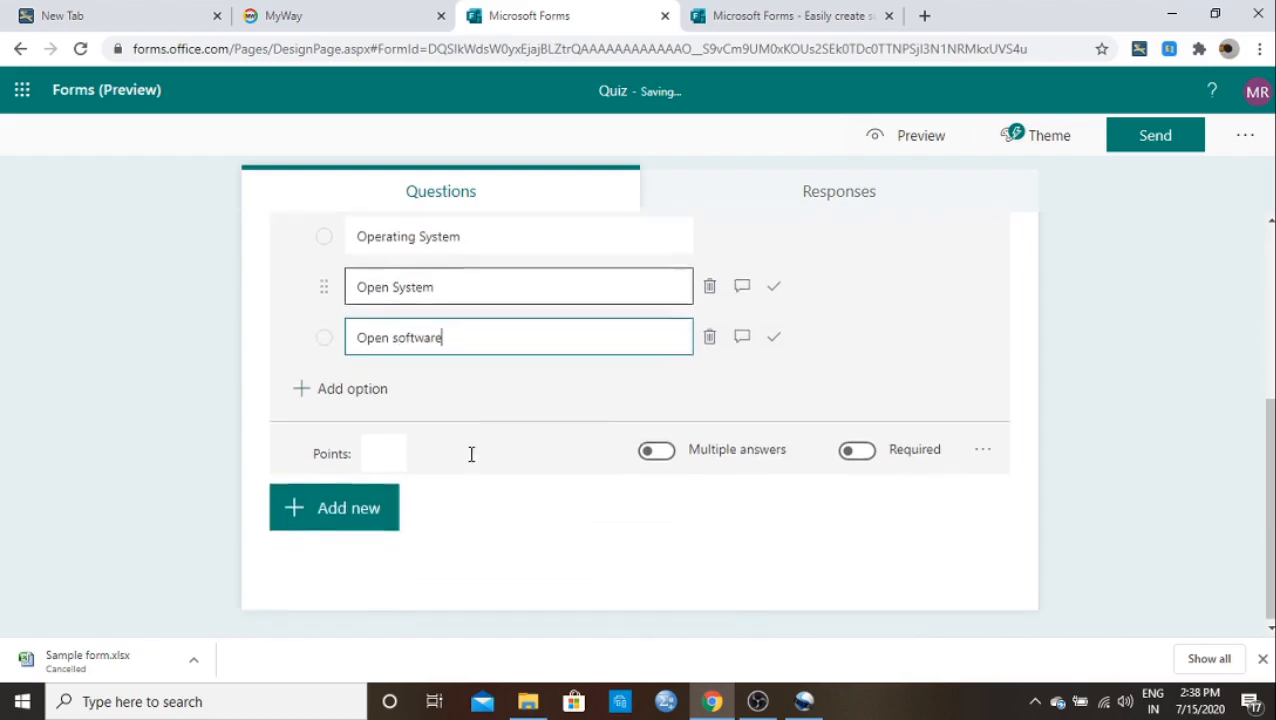
scroll(474, 497, "up", 1)
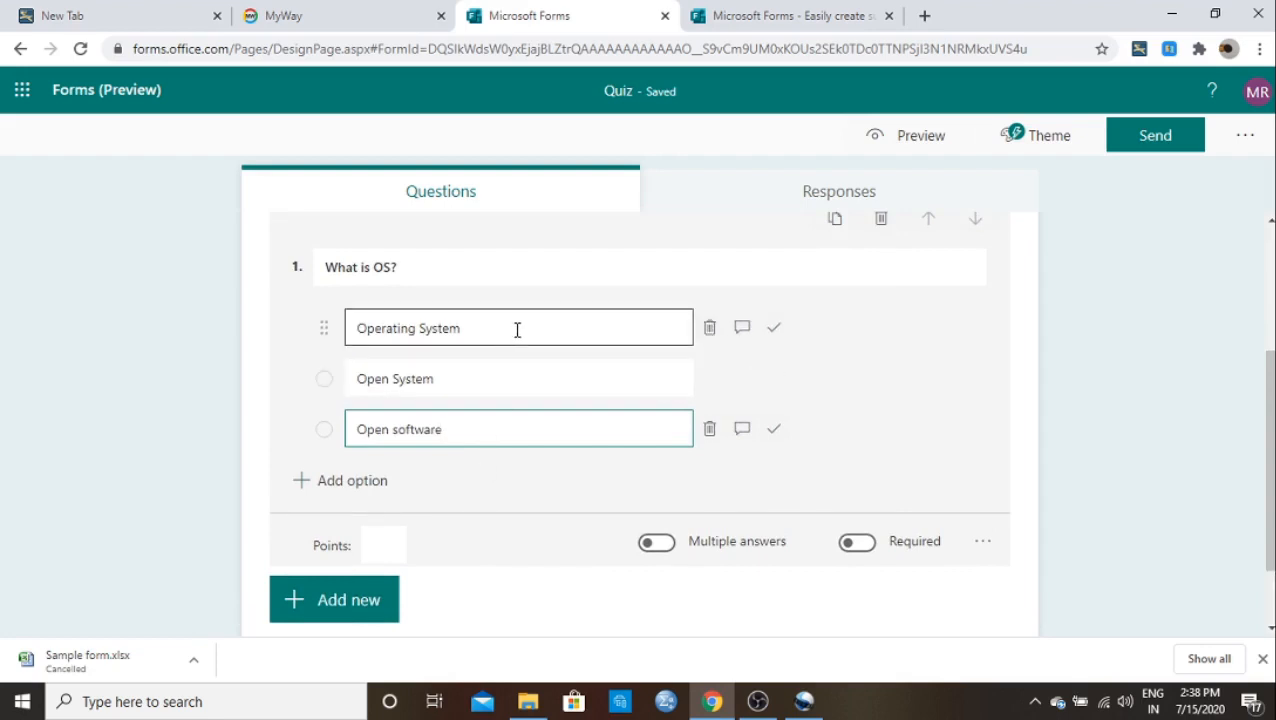
Step: Mark Operating System correct, set the question to 2 points, and make it required
left_click(773, 336)
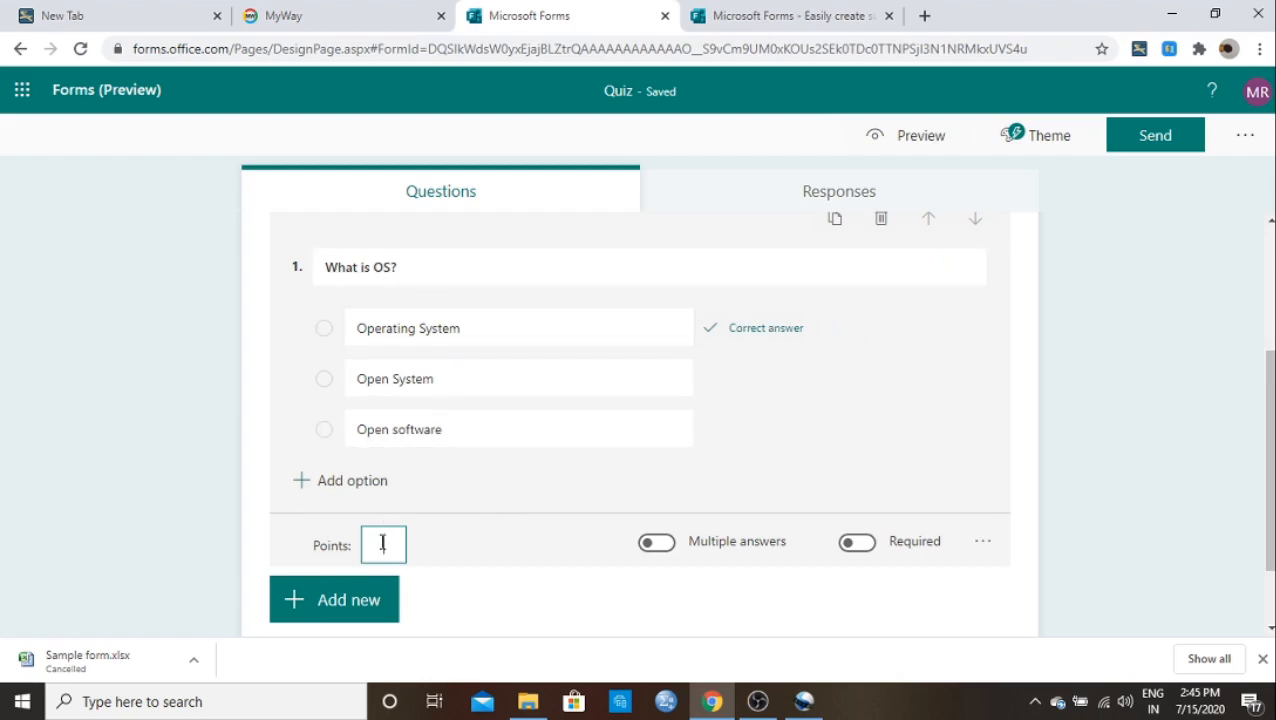
type("1")
type("2")
left_click(858, 544)
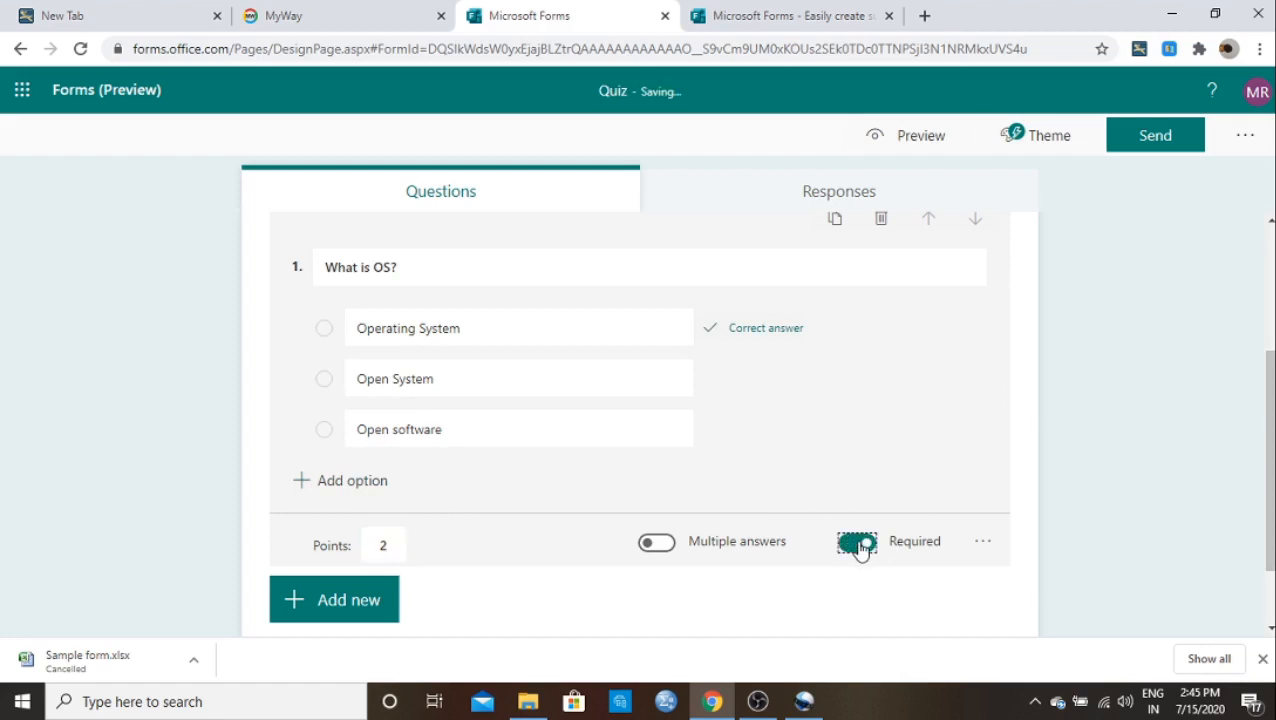